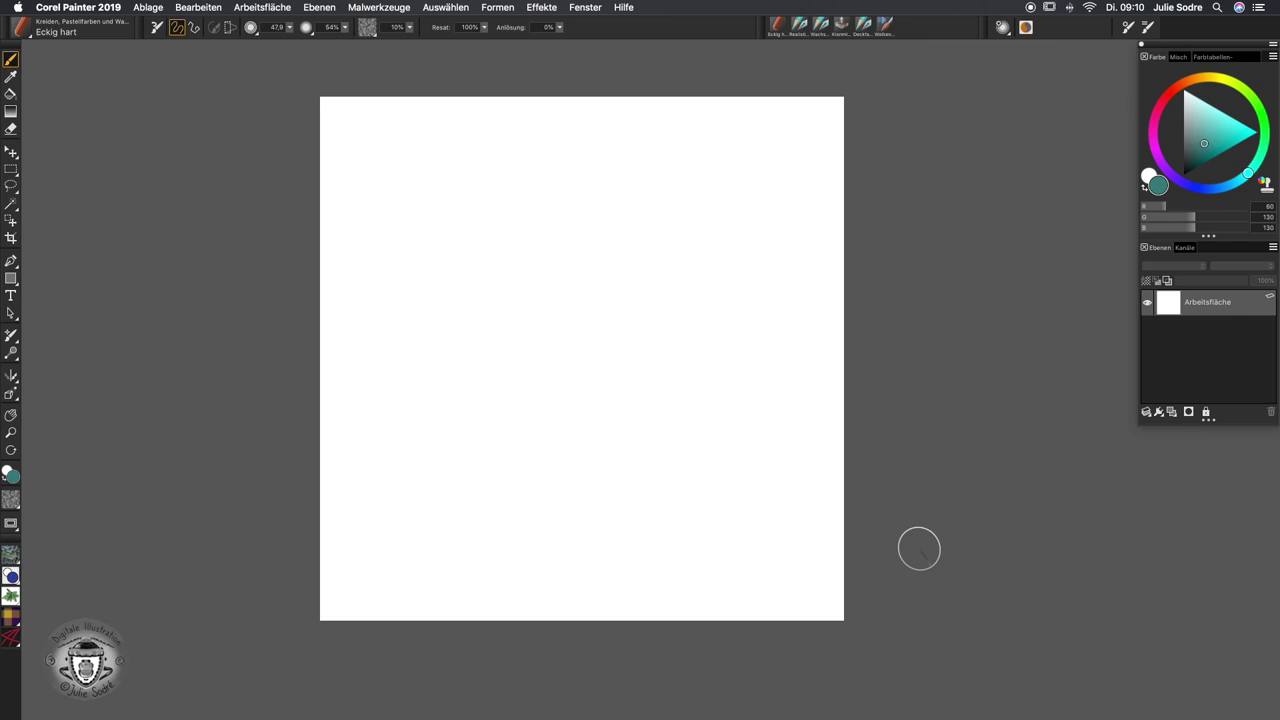
- Browse the brush library, keep the Eckig hart chalk, and paint two teal chalk strokes
{"action": "left_click", "coordinate": [22, 30]}
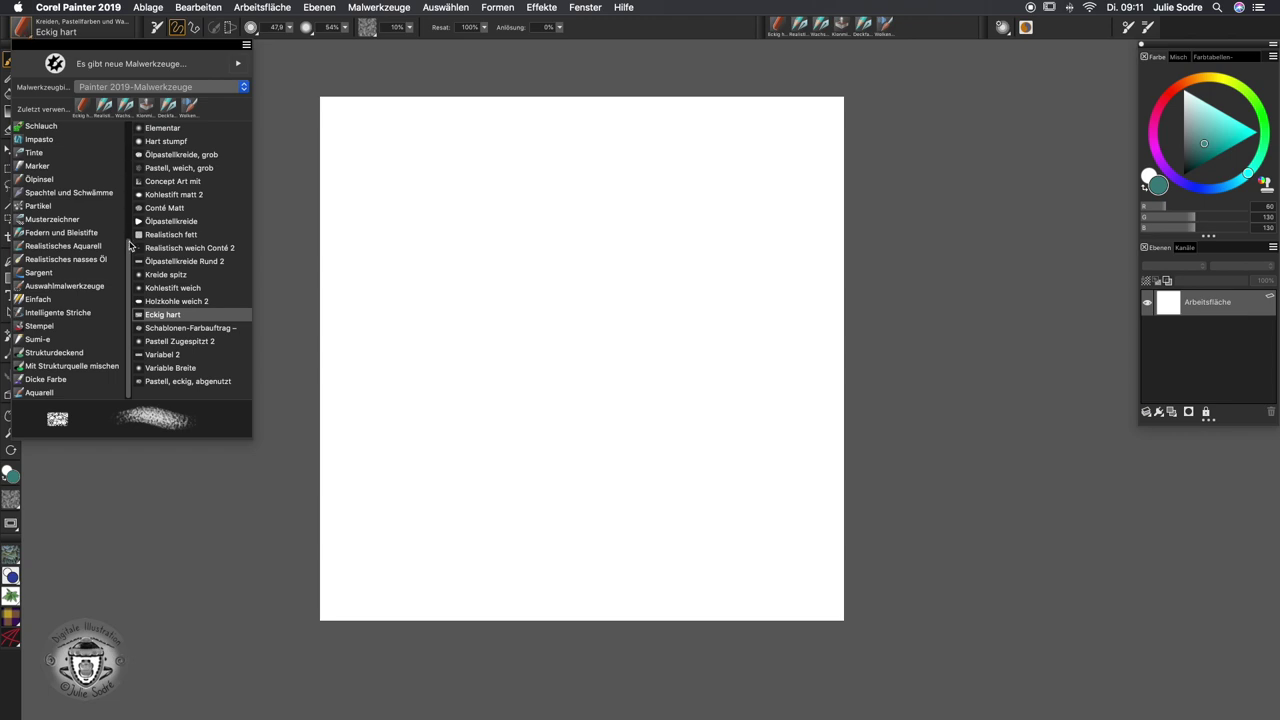
{"action": "scroll", "coordinate": [71, 210], "scroll_direction": "up", "scroll_amount": 5}
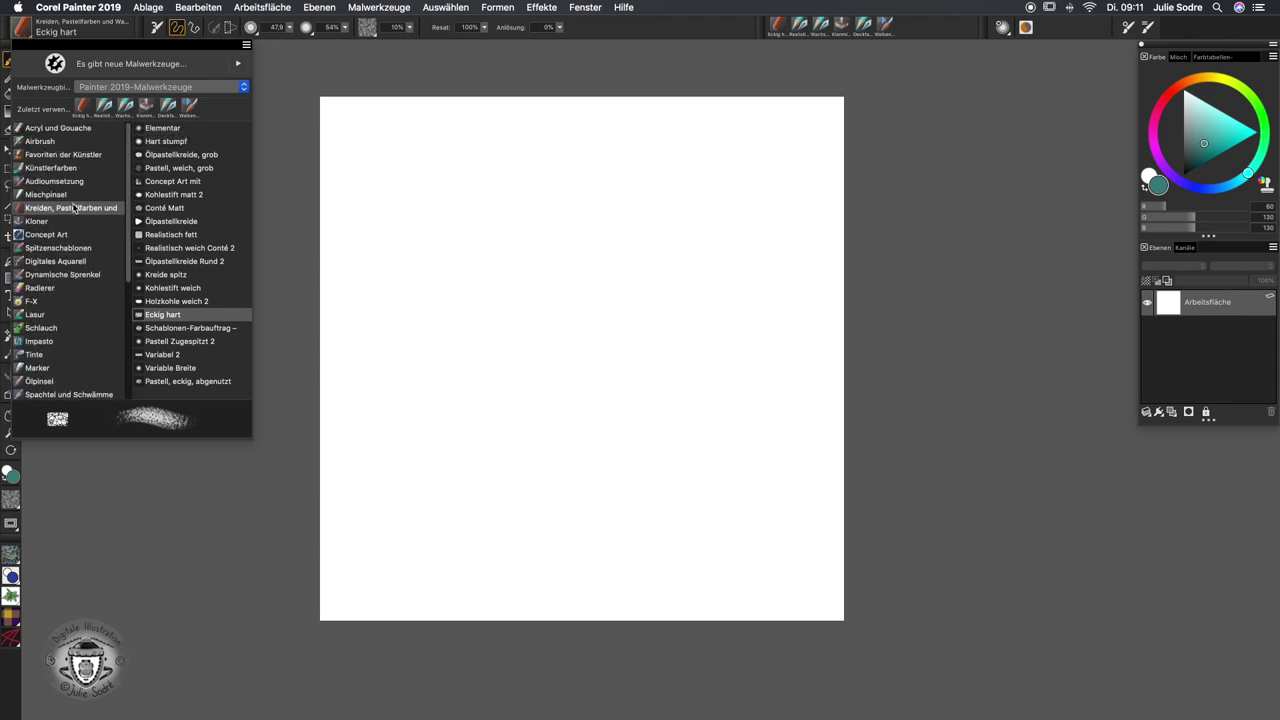
{"action": "left_click", "coordinate": [170, 314]}
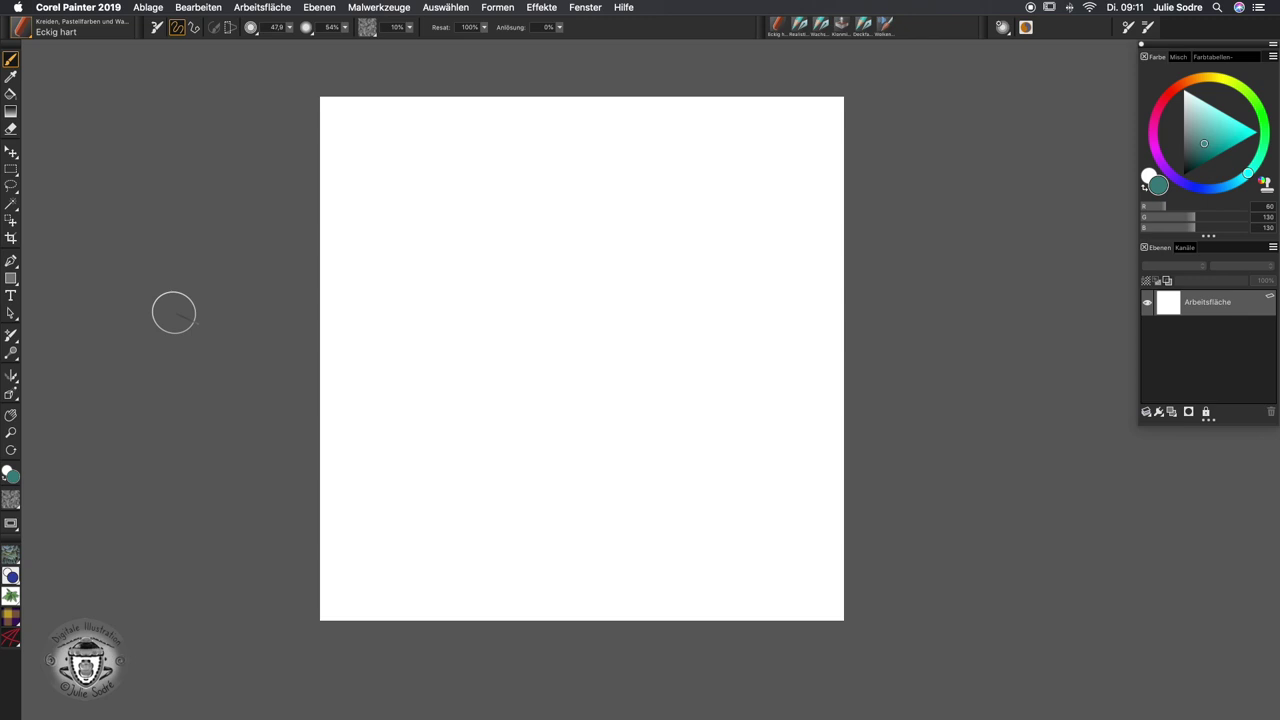
{"action": "left_click", "coordinate": [92, 36]}
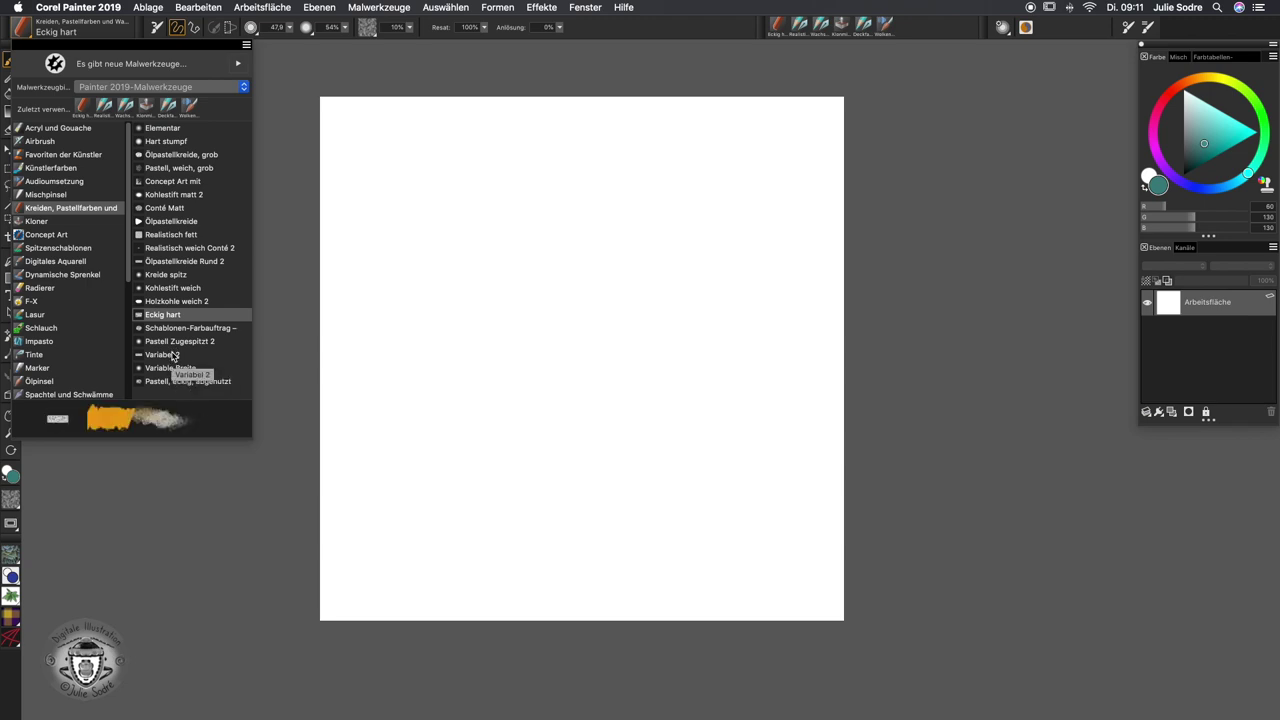
{"action": "left_click", "coordinate": [515, 422]}
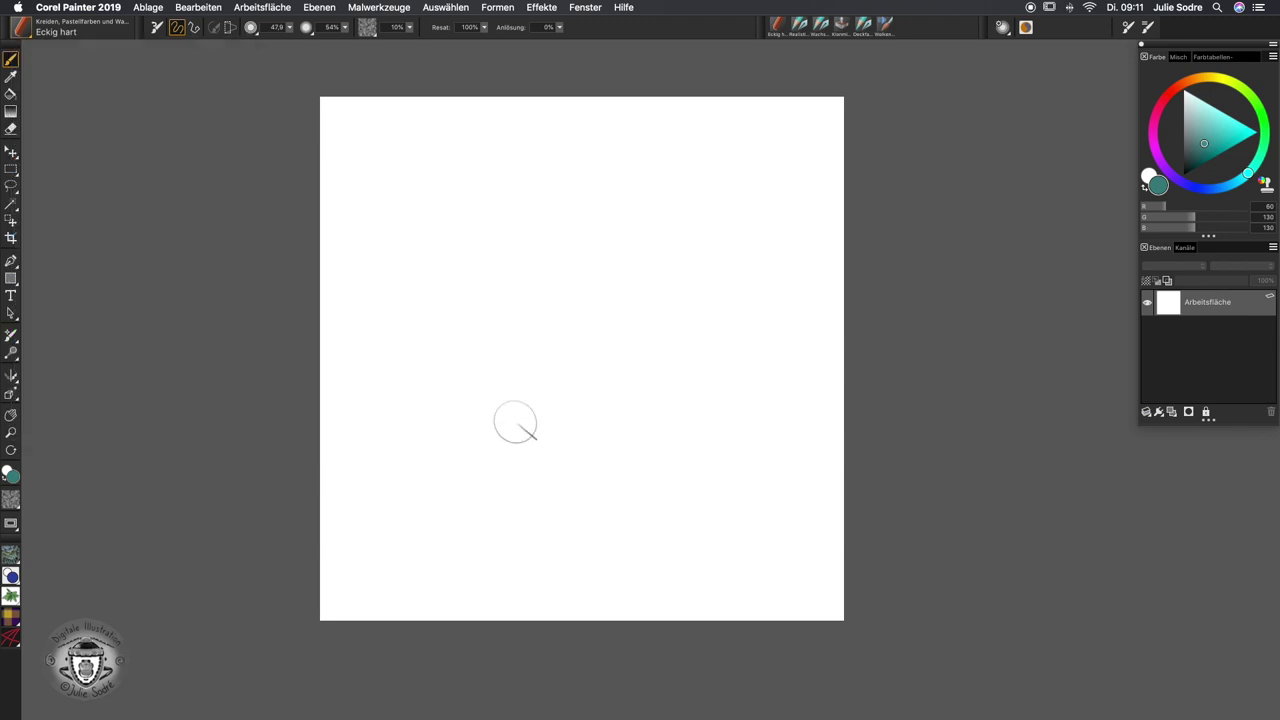
{"action": "mouse_move", "coordinate": [508, 420]}
{"action": "left_mouse_down"}
{"action": "mouse_move", "coordinate": [550, 390]}
{"action": "mouse_move", "coordinate": [600, 425]}
{"action": "mouse_move", "coordinate": [615, 345]}
{"action": "mouse_move", "coordinate": [635, 420]}
{"action": "mouse_move", "coordinate": [620, 355]}
{"action": "mouse_move", "coordinate": [665, 365]}
{"action": "left_mouse_up"}
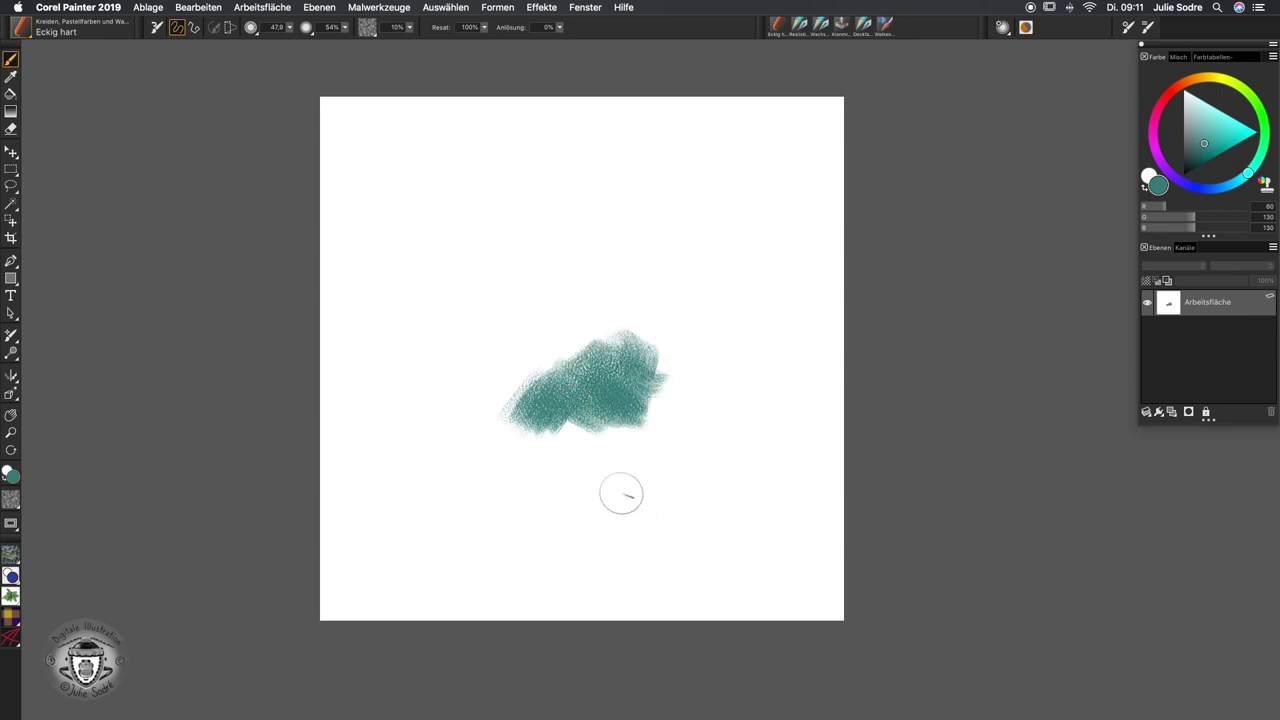
{"action": "mouse_move", "coordinate": [600, 465]}
{"action": "left_mouse_down"}
{"action": "mouse_move", "coordinate": [668, 443]}
{"action": "mouse_move", "coordinate": [680, 405]}
{"action": "left_mouse_up"}
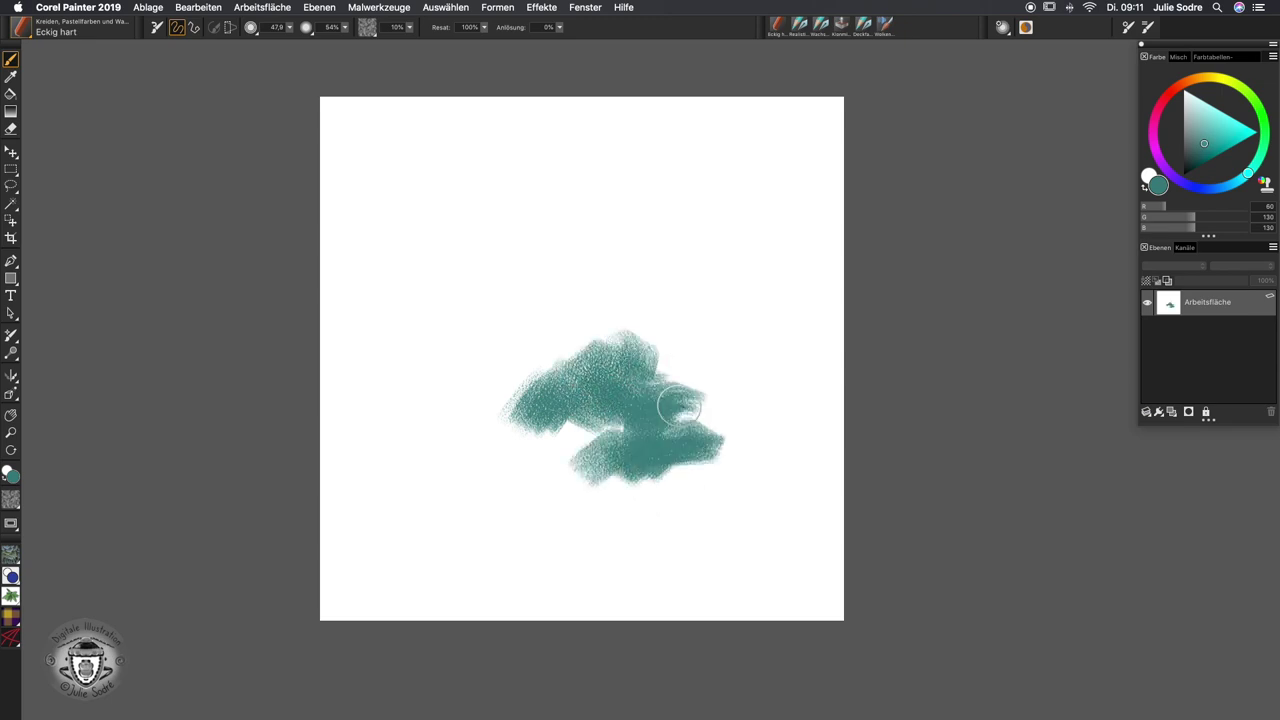
- Switch to the Acryl und Gouache > Detailpinsel deckend brush
{"action": "left_click", "coordinate": [36, 30]}
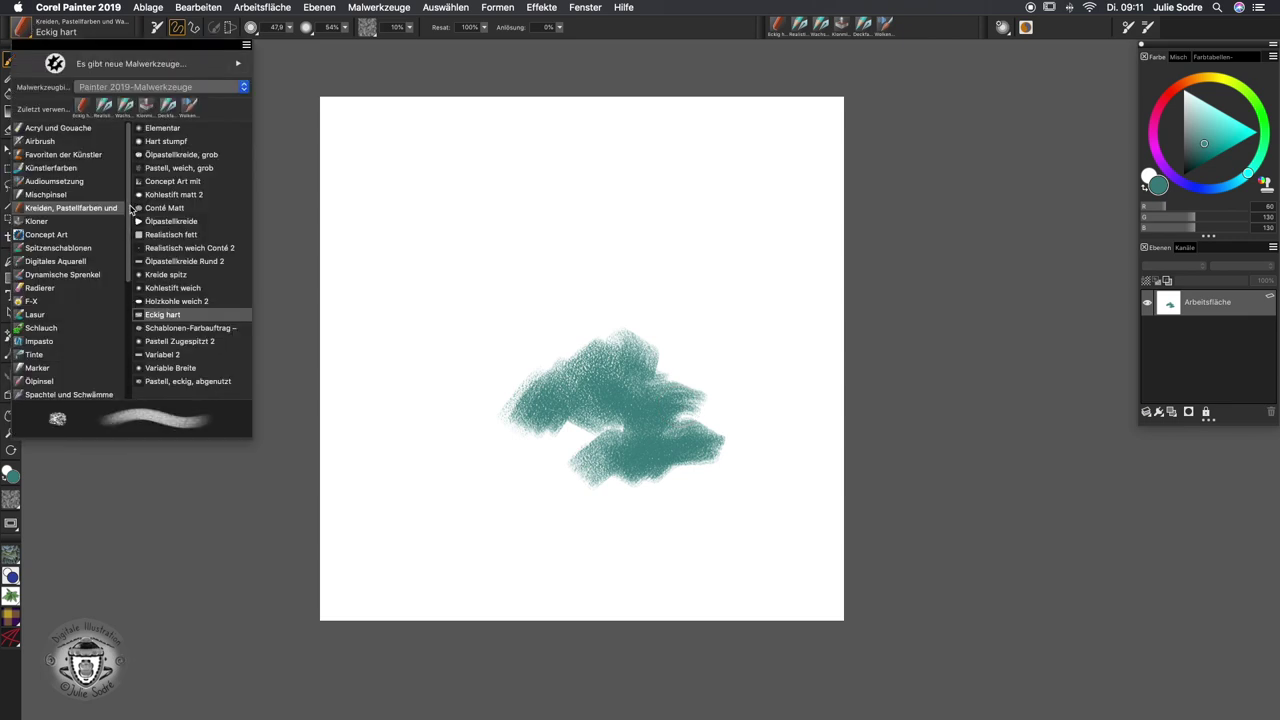
{"action": "scroll", "coordinate": [115, 250], "scroll_direction": "down", "scroll_amount": 4}
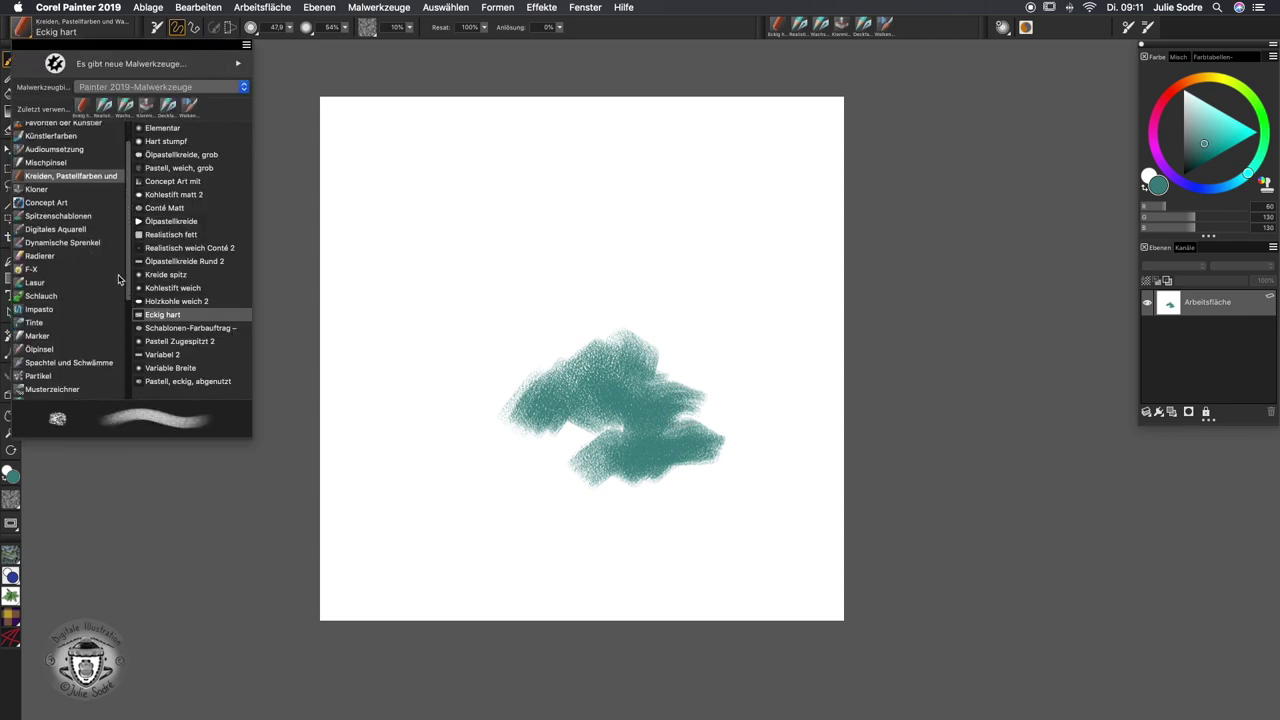
{"action": "scroll", "coordinate": [108, 190], "scroll_direction": "up", "scroll_amount": 4}
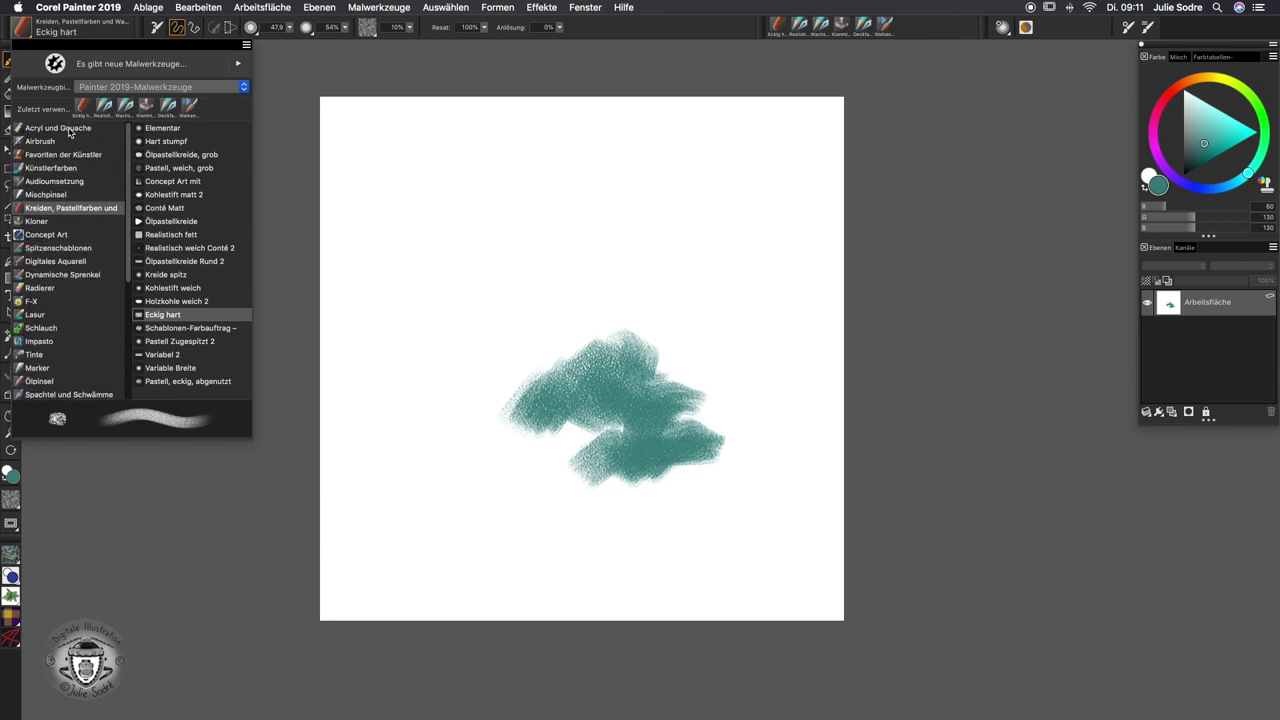
{"action": "left_click", "coordinate": [69, 130]}
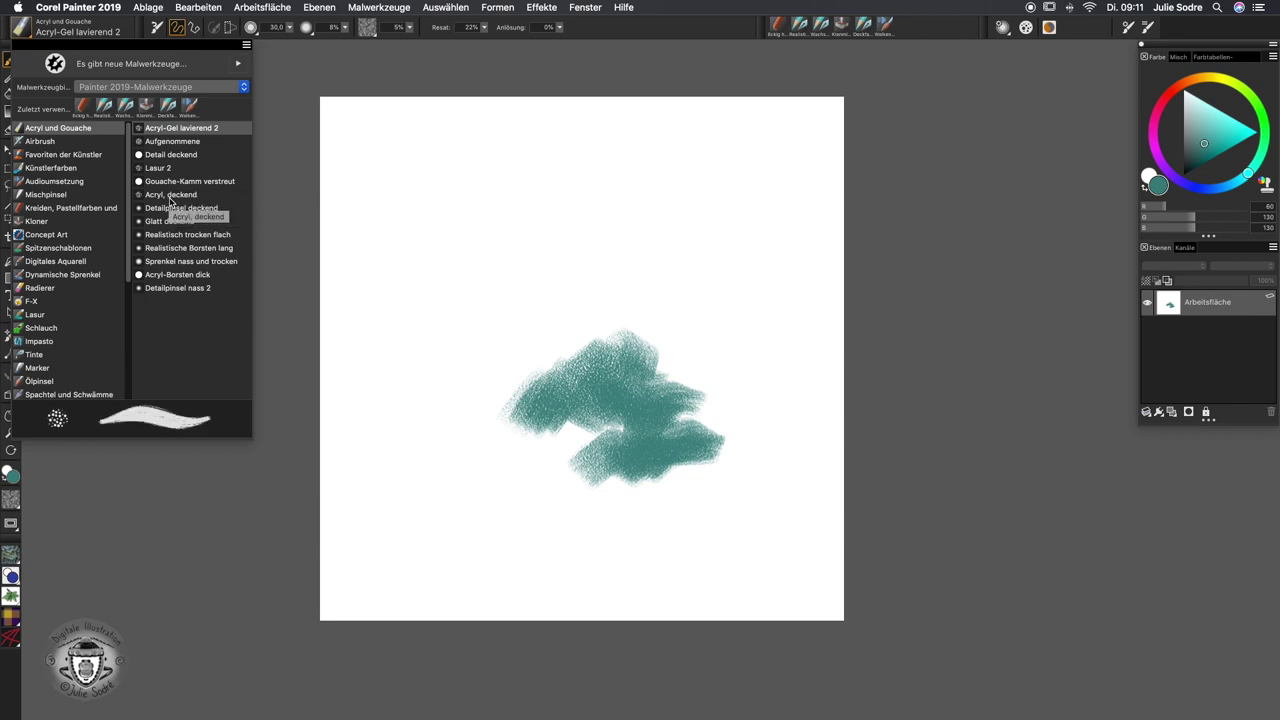
{"action": "left_click", "coordinate": [172, 208]}
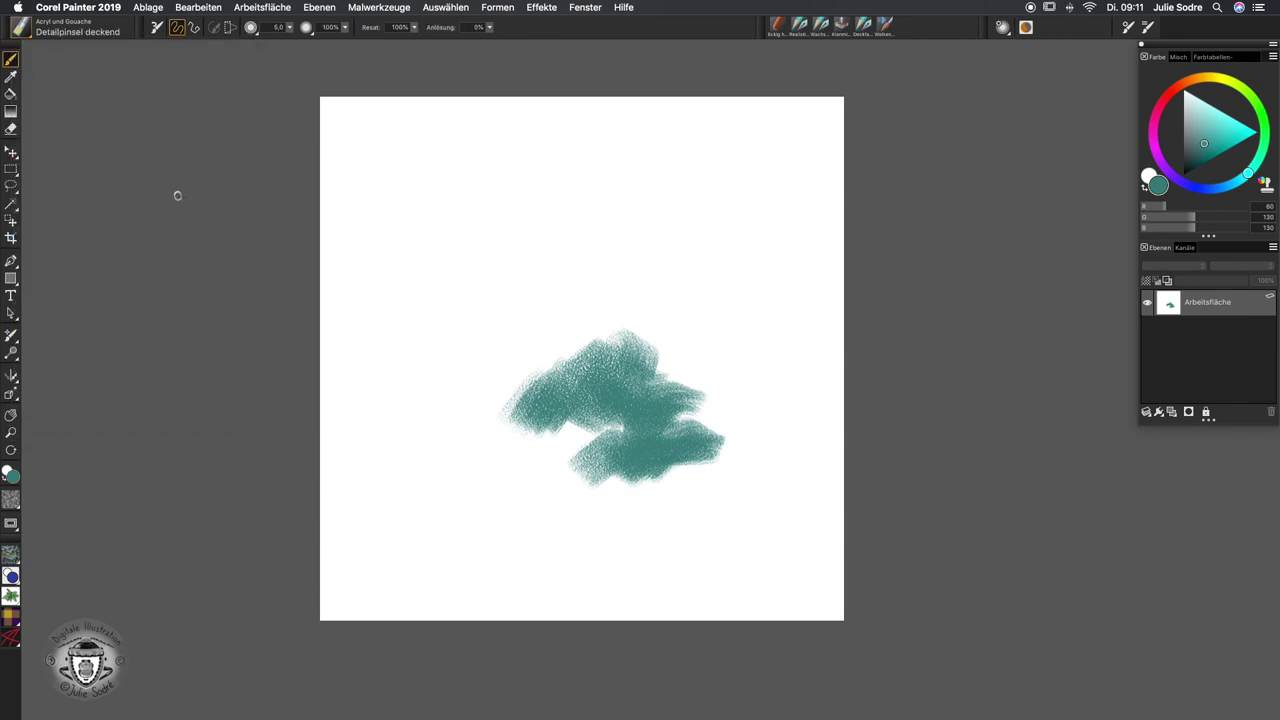
- Paint a teal acrylic stroke above the chalk, then clear the whole canvas
{"action": "mouse_move", "coordinate": [452, 298]}
{"action": "left_mouse_down"}
{"action": "mouse_move", "coordinate": [484, 258]}
{"action": "mouse_move", "coordinate": [499, 263]}
{"action": "mouse_move", "coordinate": [493, 305]}
{"action": "mouse_move", "coordinate": [595, 338]}
{"action": "left_mouse_up"}
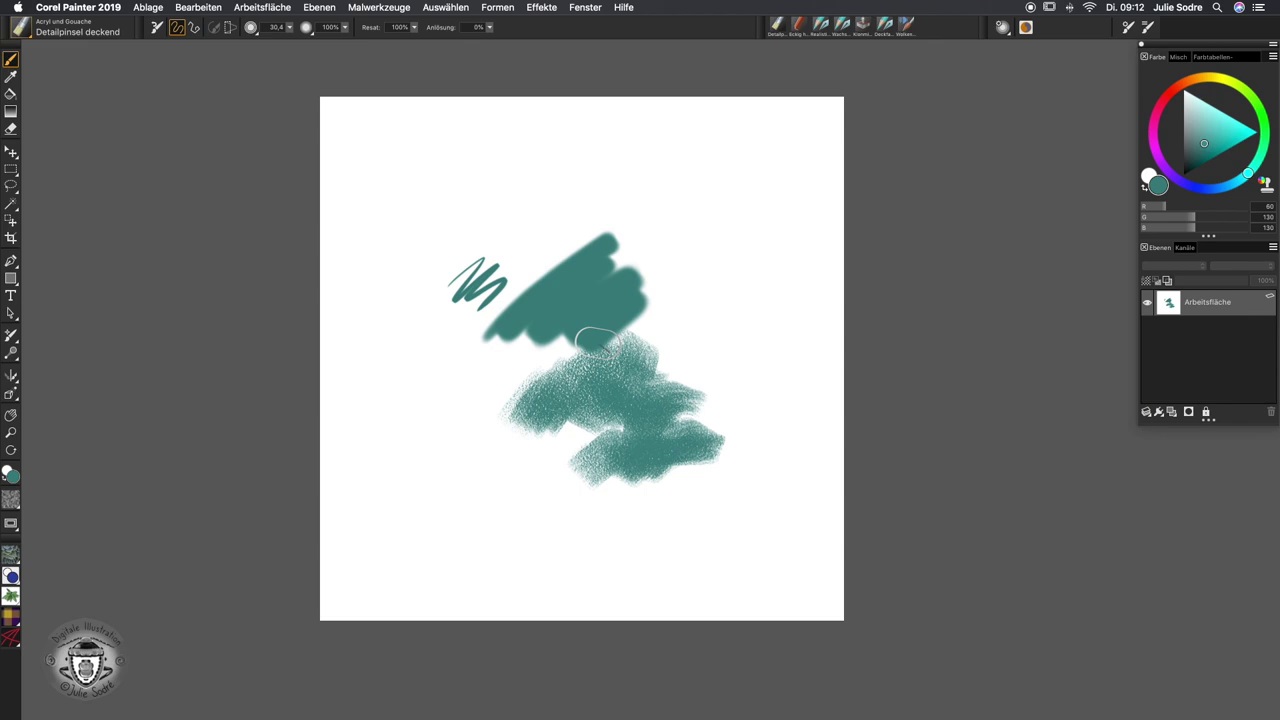
{"action": "key", "text": "super+a"}
{"action": "key", "text": "BackSpace"}
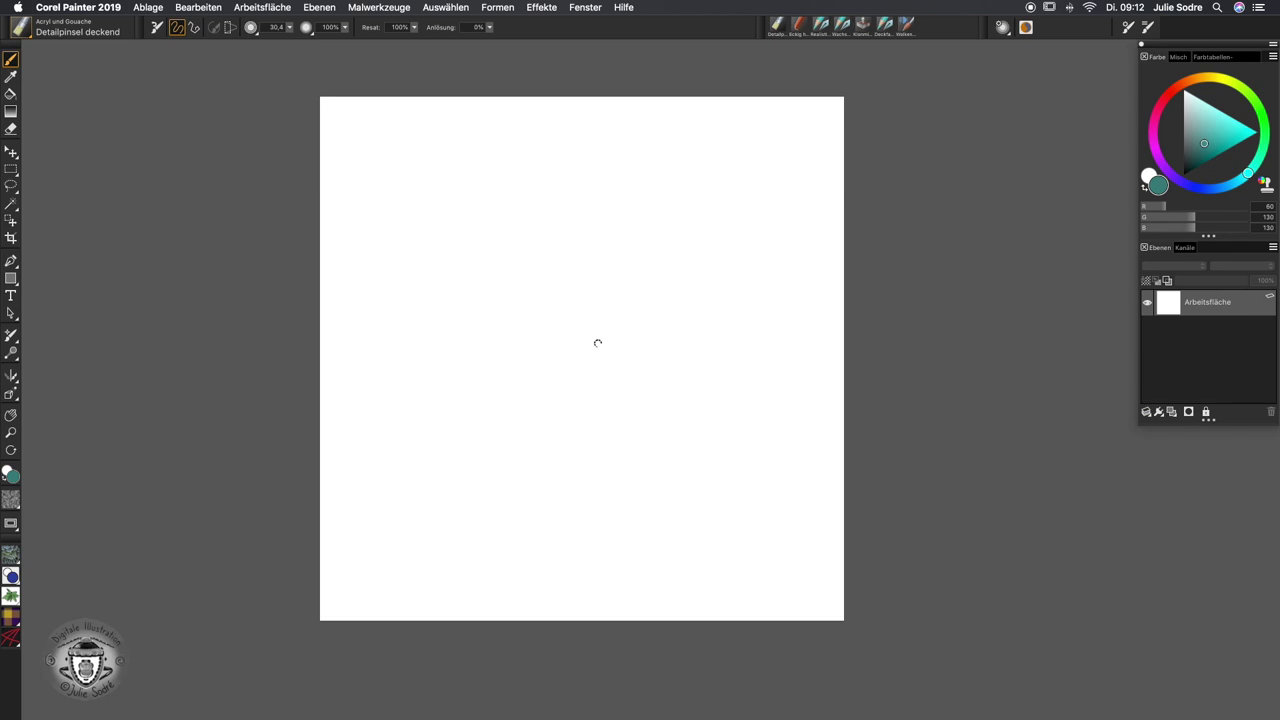
- Show the Papier panel via Fenster > Papierbedienfelder
{"action": "left_click", "coordinate": [586, 8]}
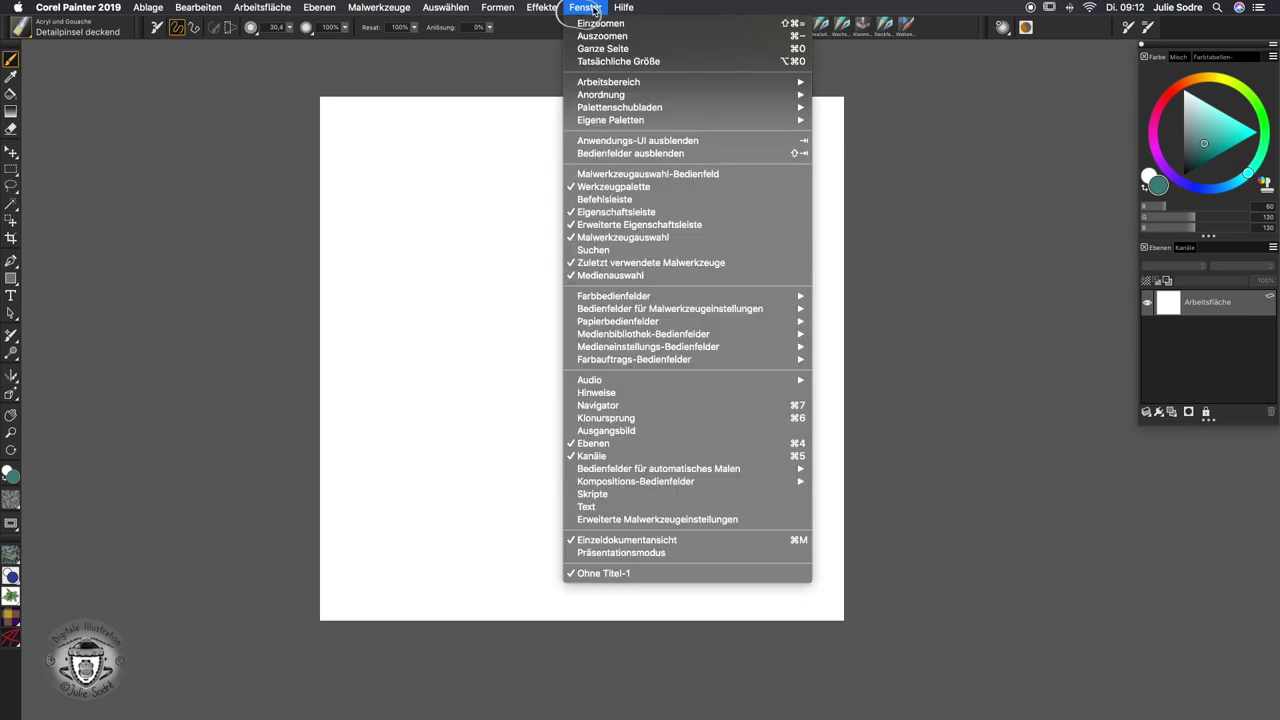
{"action": "mouse_move", "coordinate": [645, 300]}
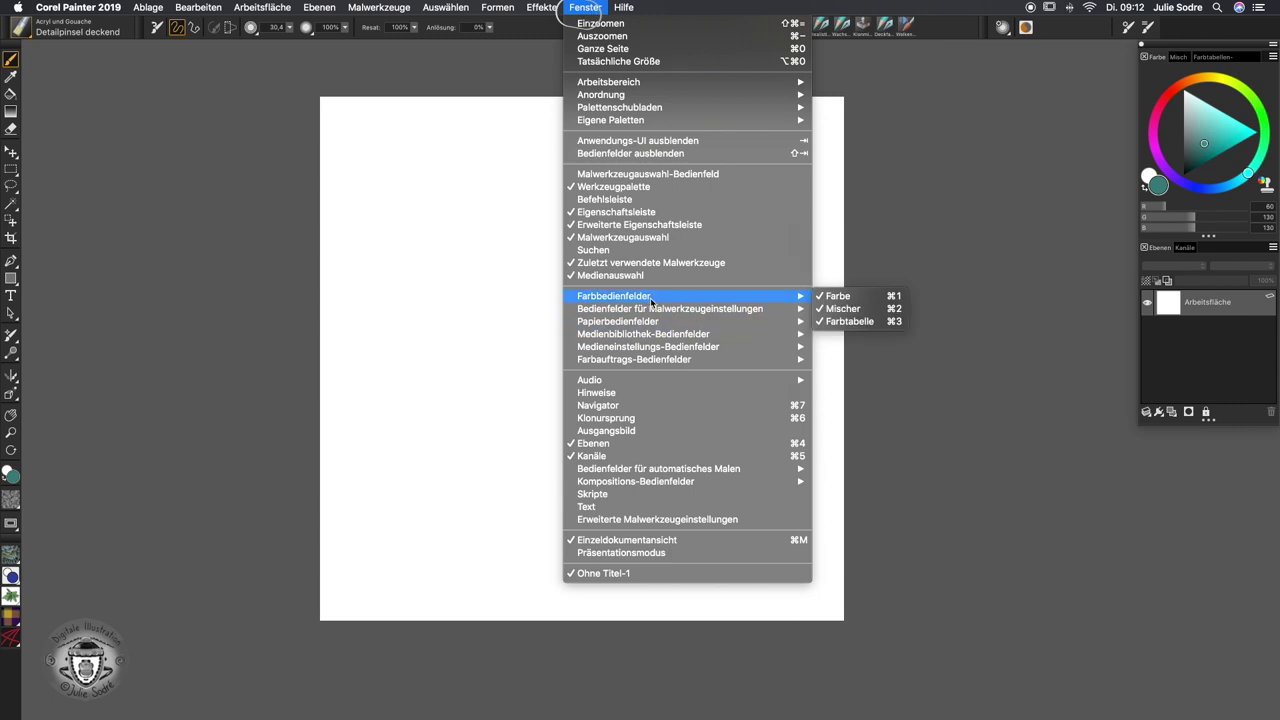
{"action": "mouse_move", "coordinate": [656, 328]}
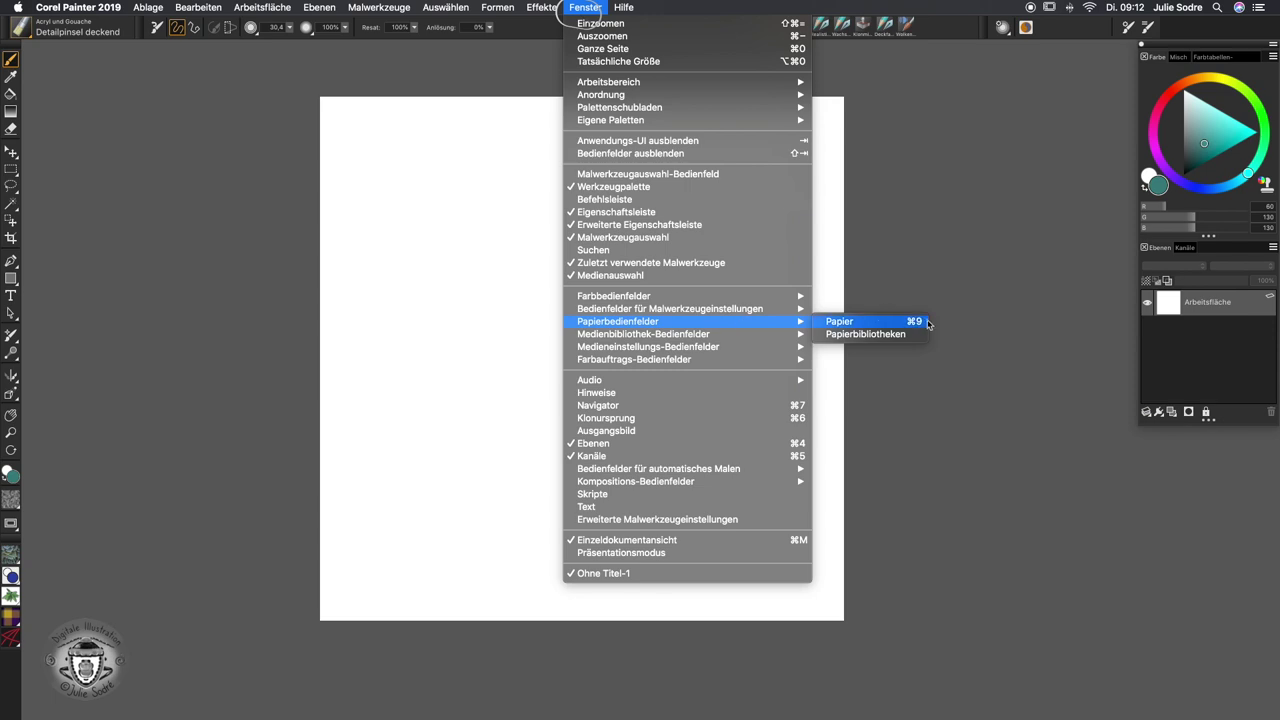
{"action": "left_click", "coordinate": [921, 322]}
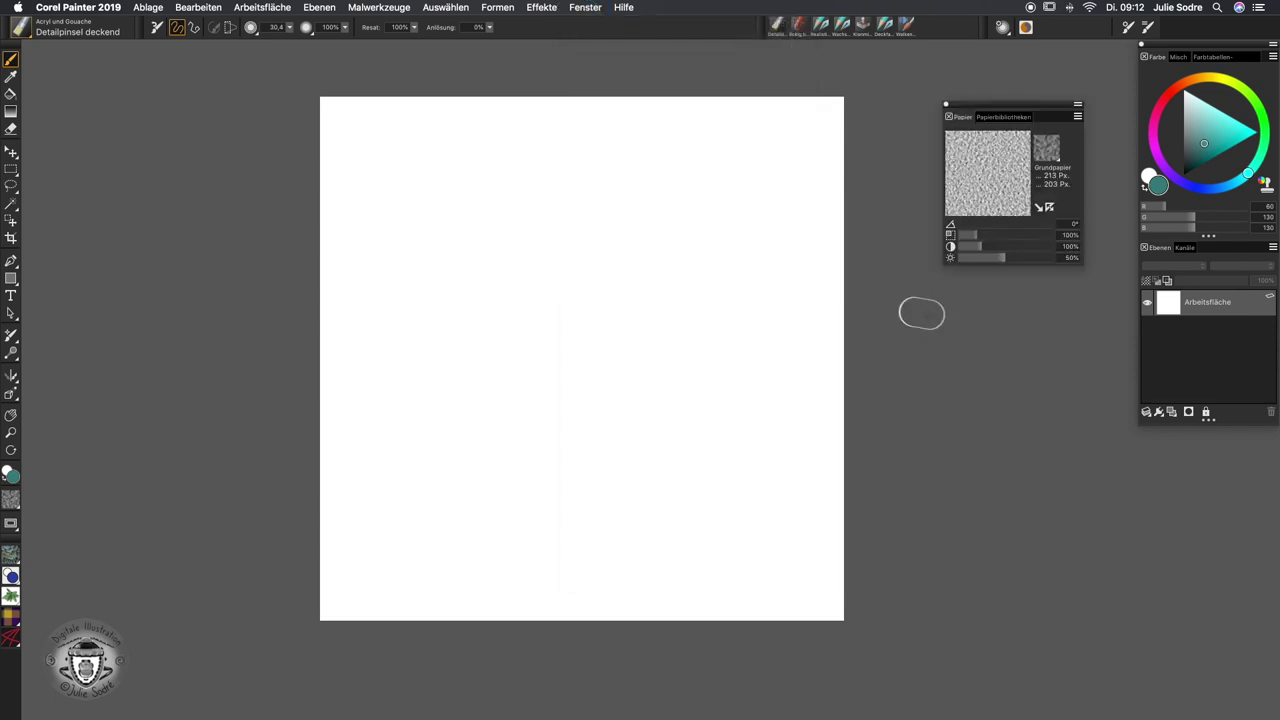
- Return to the Eckig hart chalk brush from recent brushes and shrink it to size 9,5
{"action": "left_click", "coordinate": [20, 28]}
{"action": "left_click", "coordinate": [102, 108]}
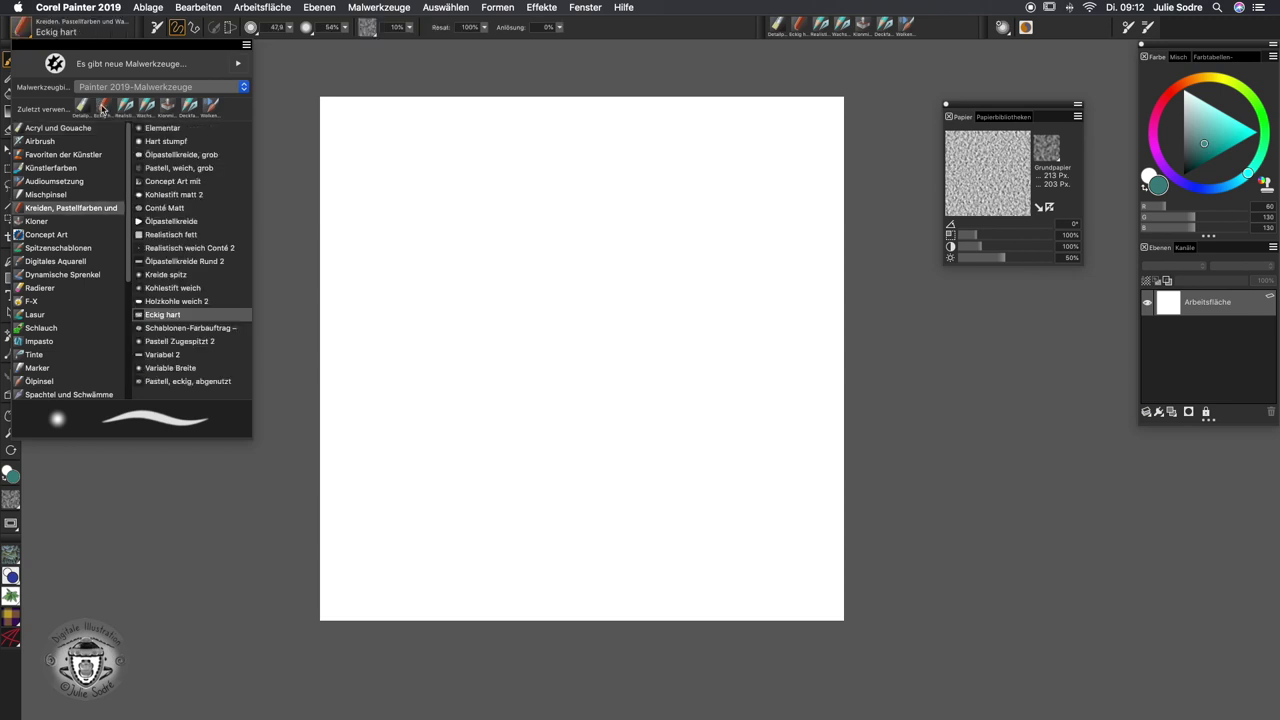
{"action": "left_click", "coordinate": [787, 331]}
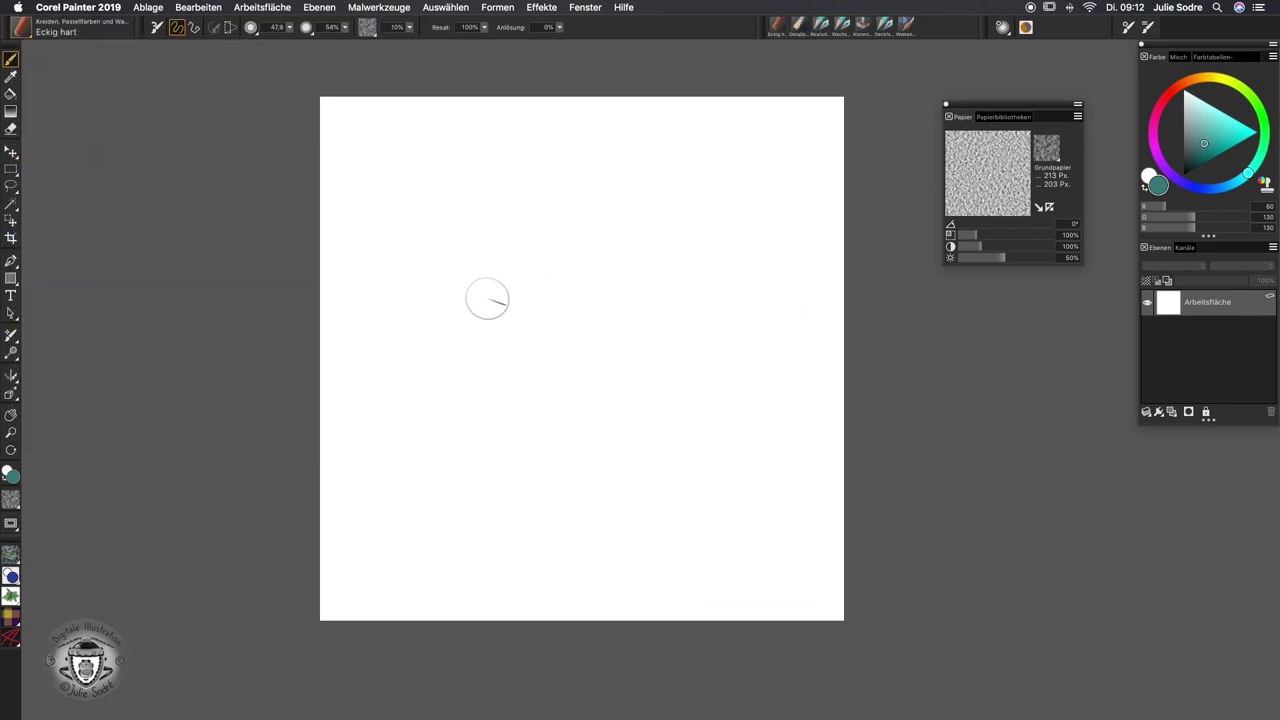
{"action": "left_click_drag", "start_coordinate": [486, 299], "coordinate": [494, 298]}
{"action": "left_click", "coordinate": [1052, 155]}
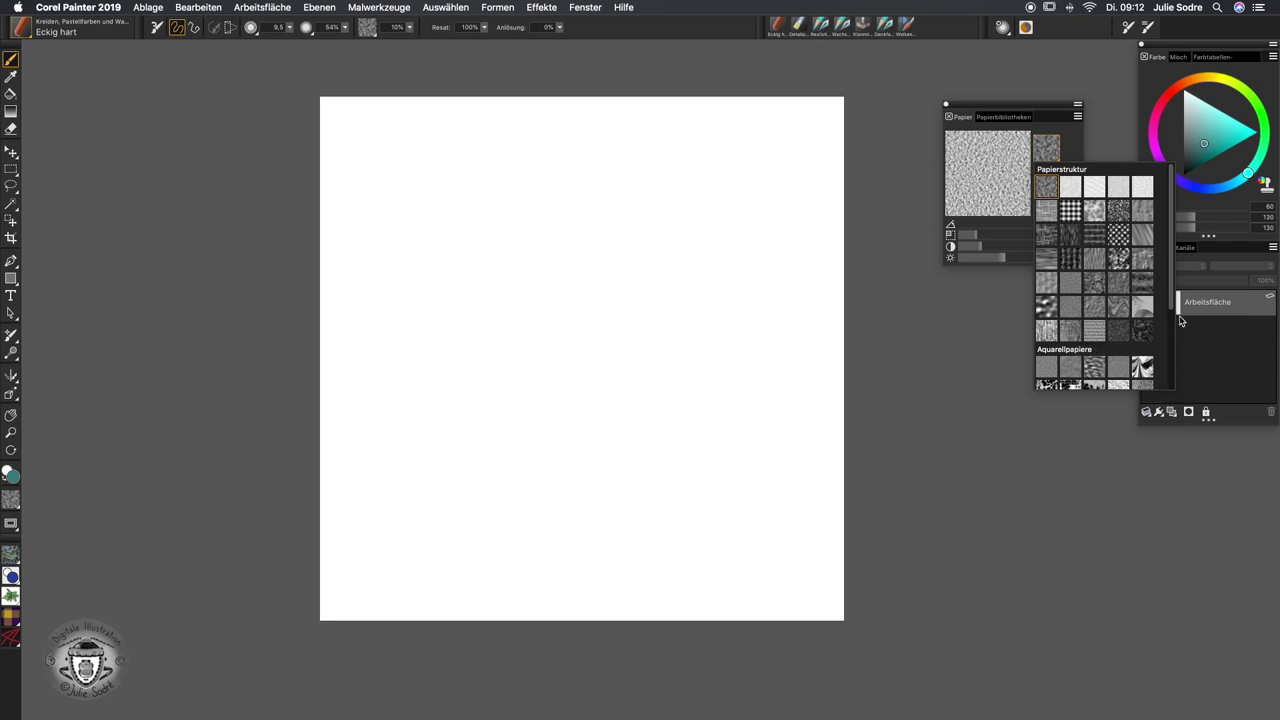
- Browse the paper library, keeping Grundpapier, and set the colour to near-black RGB 11/18/15
{"action": "left_click_drag", "start_coordinate": [1172, 299], "coordinate": [1173, 380]}
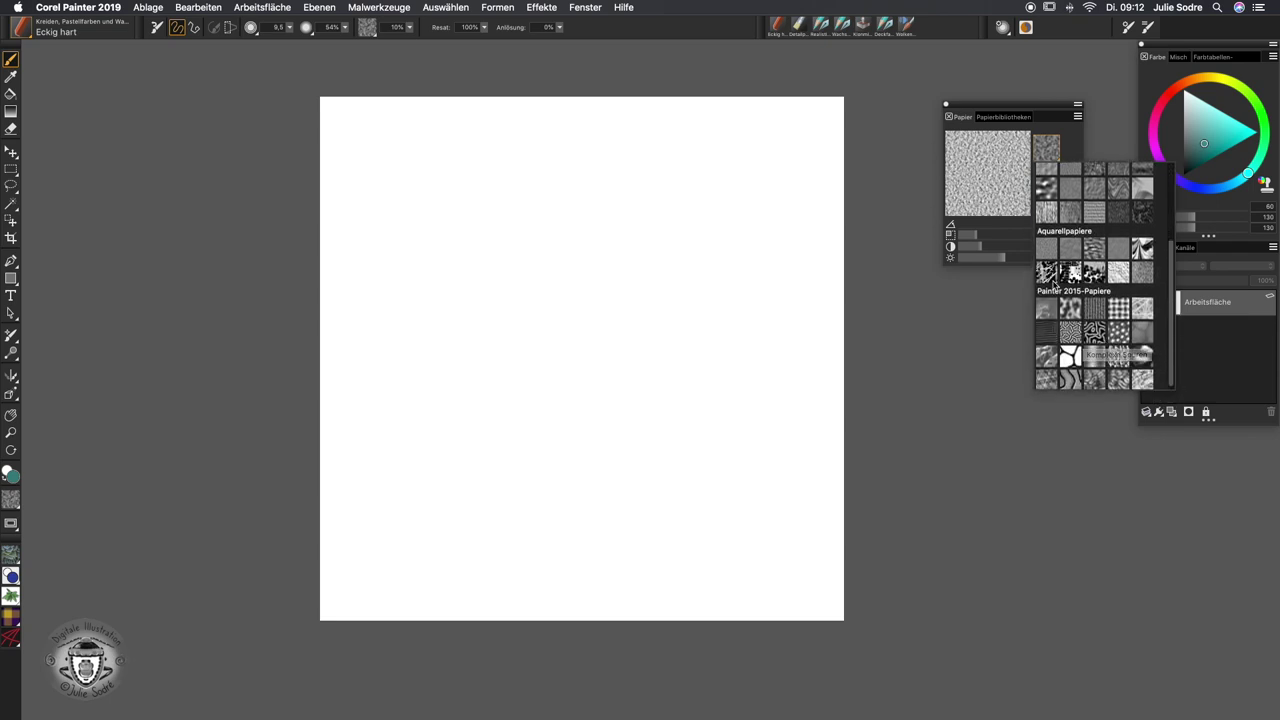
{"action": "left_click_drag", "start_coordinate": [1171, 326], "coordinate": [1172, 175]}
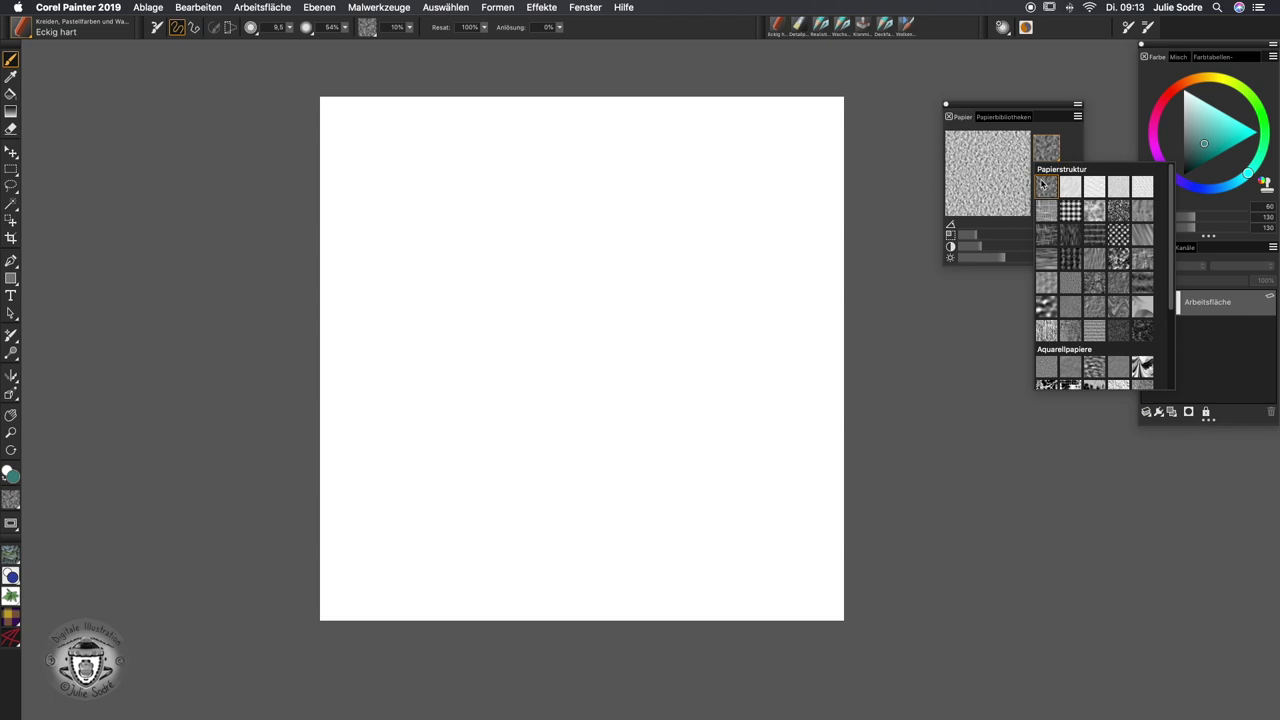
{"action": "left_click_drag", "start_coordinate": [1200, 158], "coordinate": [1186, 175]}
- Draw a black chalk wave with three arches across the upper canvas
{"action": "left_click", "coordinate": [364, 323]}
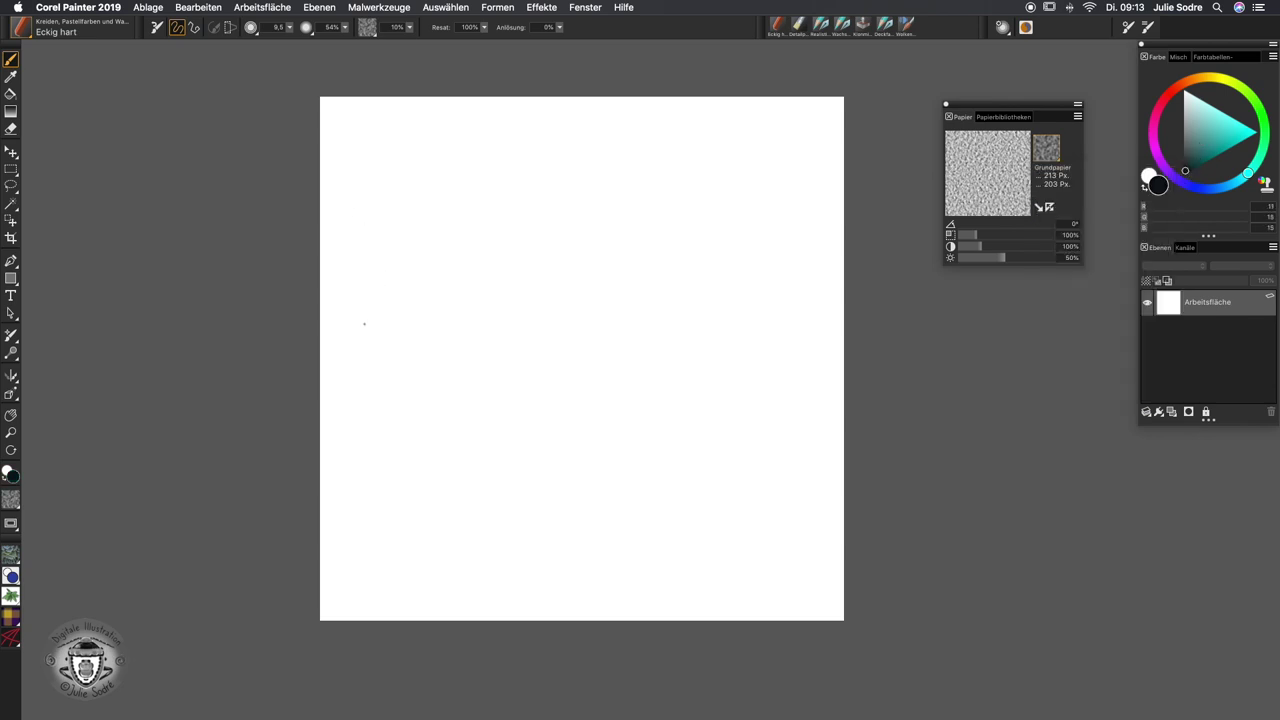
{"action": "mouse_move", "coordinate": [364, 323]}
{"action": "left_mouse_down"}
{"action": "mouse_move", "coordinate": [415, 231]}
{"action": "mouse_move", "coordinate": [442, 213]}
{"action": "mouse_move", "coordinate": [494, 328]}
{"action": "mouse_move", "coordinate": [524, 317]}
{"action": "mouse_move", "coordinate": [562, 207]}
{"action": "mouse_move", "coordinate": [590, 223]}
{"action": "mouse_move", "coordinate": [617, 318]}
{"action": "mouse_move", "coordinate": [650, 333]}
{"action": "mouse_move", "coordinate": [701, 219]}
{"action": "mouse_move", "coordinate": [744, 221]}
{"action": "mouse_move", "coordinate": [760, 255]}
{"action": "left_mouse_up"}
{"action": "mouse_move", "coordinate": [760, 255]}
{"action": "left_mouse_down"}
{"action": "mouse_move", "coordinate": [768, 314]}
{"action": "mouse_move", "coordinate": [810, 327]}
{"action": "left_mouse_up"}
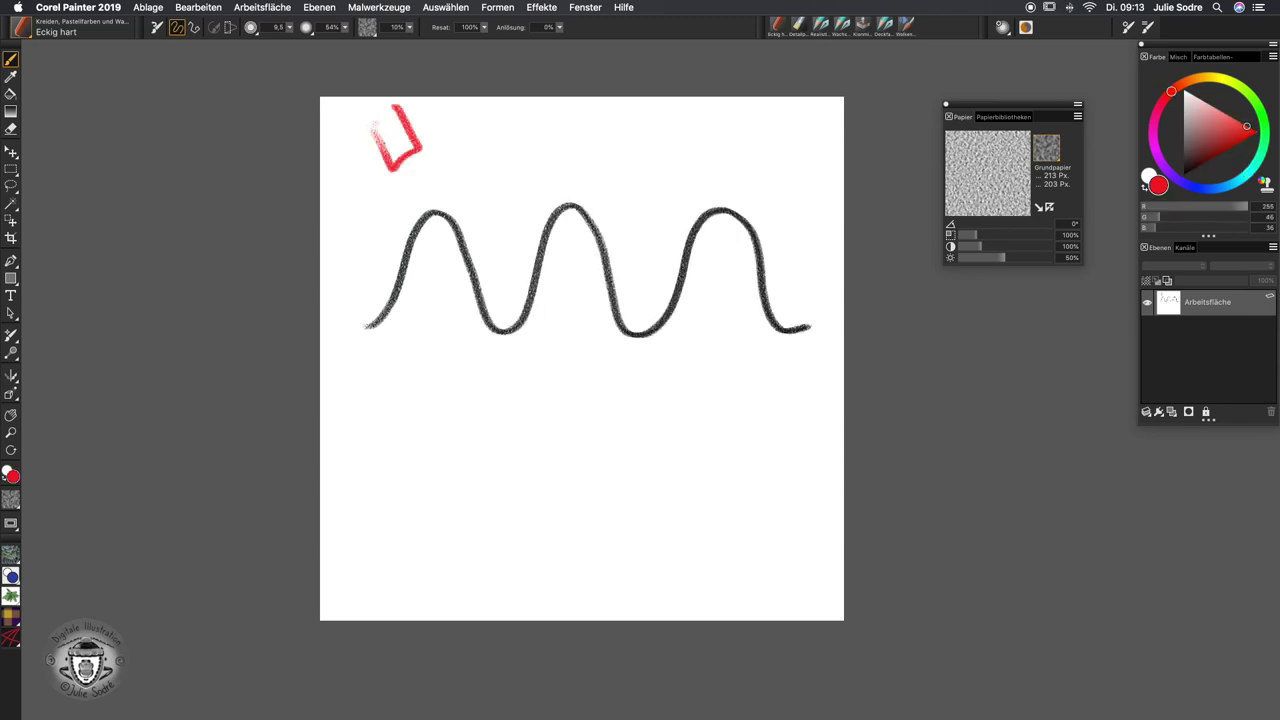
- Hatch red chalk over the tops of all three arches and the top-left mark
{"action": "mouse_move", "coordinate": [374, 150]}
{"action": "left_mouse_down"}
{"action": "mouse_move", "coordinate": [402, 110]}
{"action": "mouse_move", "coordinate": [462, 156]}
{"action": "left_mouse_up"}
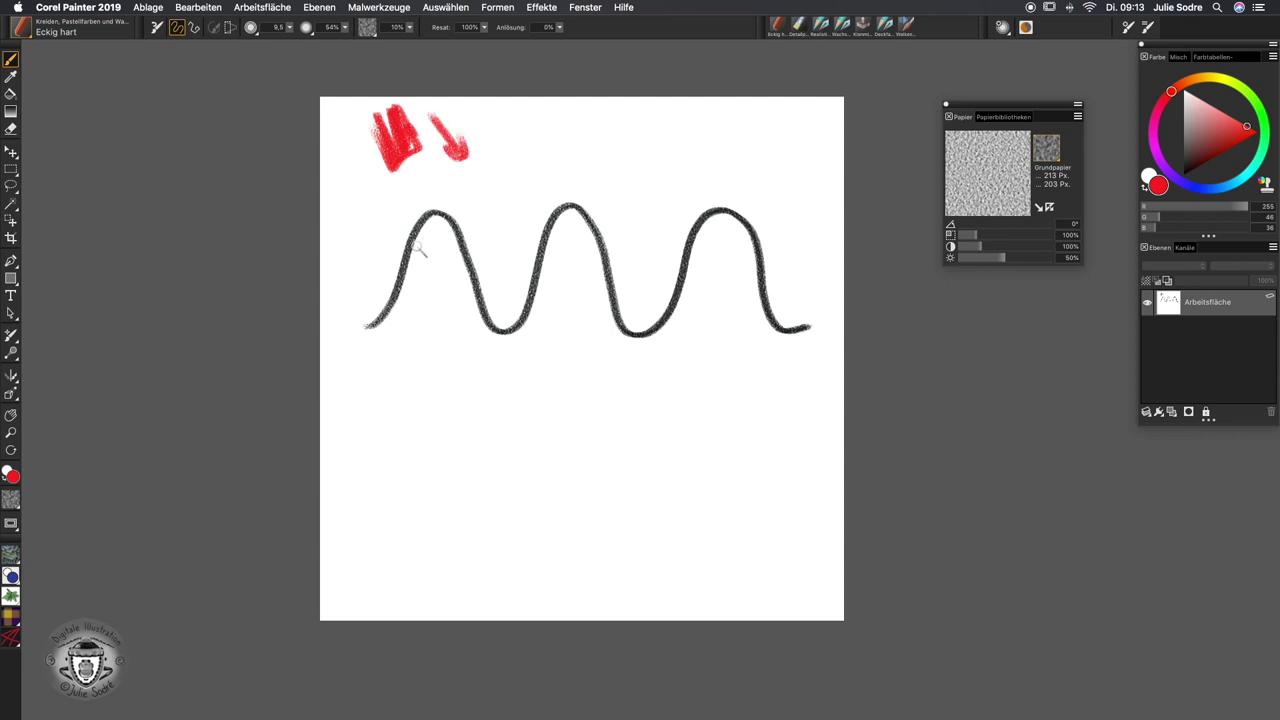
{"action": "mouse_move", "coordinate": [417, 233]}
{"action": "left_mouse_down"}
{"action": "mouse_move", "coordinate": [456, 232]}
{"action": "mouse_move", "coordinate": [436, 216]}
{"action": "mouse_move", "coordinate": [450, 228]}
{"action": "left_mouse_up"}
{"action": "mouse_move", "coordinate": [549, 230]}
{"action": "left_mouse_down"}
{"action": "mouse_move", "coordinate": [590, 229]}
{"action": "mouse_move", "coordinate": [568, 212]}
{"action": "mouse_move", "coordinate": [584, 222]}
{"action": "left_mouse_up"}
{"action": "mouse_move", "coordinate": [698, 232]}
{"action": "left_mouse_down"}
{"action": "mouse_move", "coordinate": [750, 230]}
{"action": "mouse_move", "coordinate": [714, 210]}
{"action": "mouse_move", "coordinate": [726, 216]}
{"action": "left_mouse_up"}
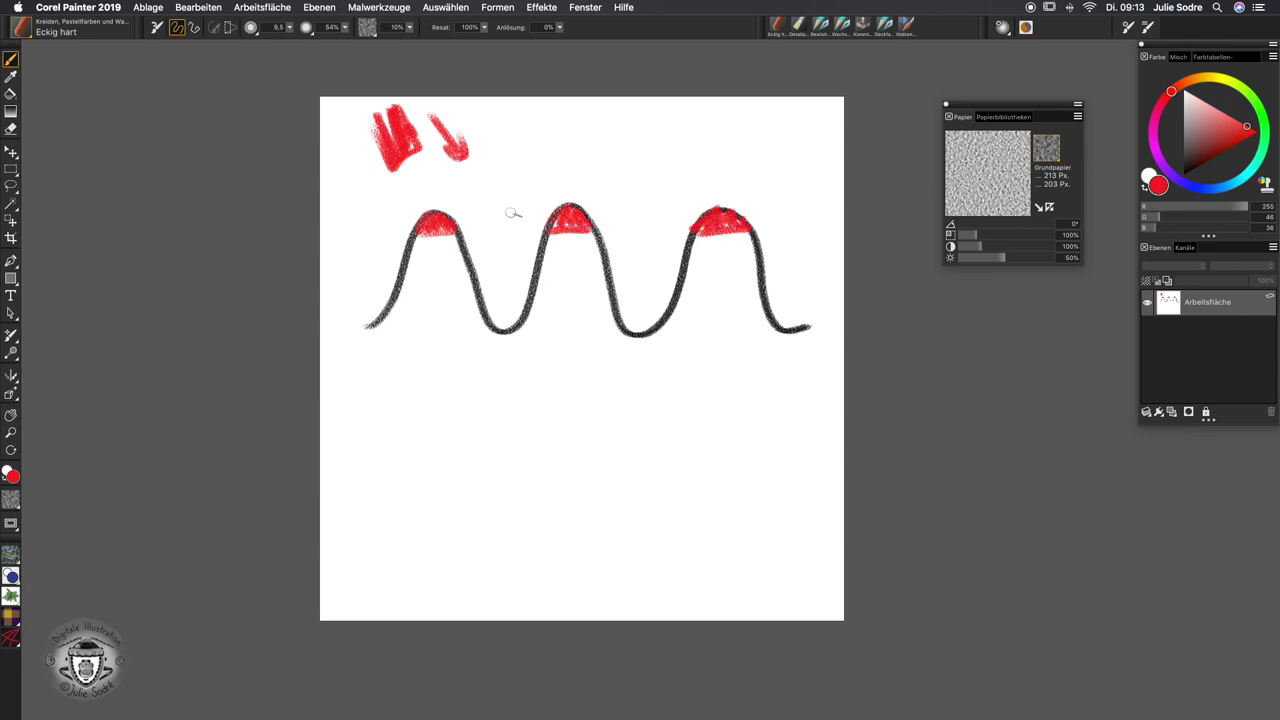
{"action": "mouse_move", "coordinate": [347, 115]}
{"action": "left_mouse_down"}
{"action": "mouse_move", "coordinate": [418, 178]}
{"action": "mouse_move", "coordinate": [370, 128]}
{"action": "mouse_move", "coordinate": [396, 172]}
{"action": "mouse_move", "coordinate": [388, 104]}
{"action": "mouse_move", "coordinate": [440, 160]}
{"action": "left_mouse_up"}
{"action": "mouse_move", "coordinate": [408, 258]}
{"action": "left_mouse_down"}
{"action": "mouse_move", "coordinate": [462, 250]}
{"action": "mouse_move", "coordinate": [412, 226]}
{"action": "mouse_move", "coordinate": [465, 258]}
{"action": "left_mouse_up"}
{"action": "mouse_move", "coordinate": [565, 222]}
{"action": "left_mouse_down"}
{"action": "mouse_move", "coordinate": [540, 264]}
{"action": "mouse_move", "coordinate": [602, 255]}
{"action": "mouse_move", "coordinate": [578, 226]}
{"action": "mouse_move", "coordinate": [596, 256]}
{"action": "left_mouse_up"}
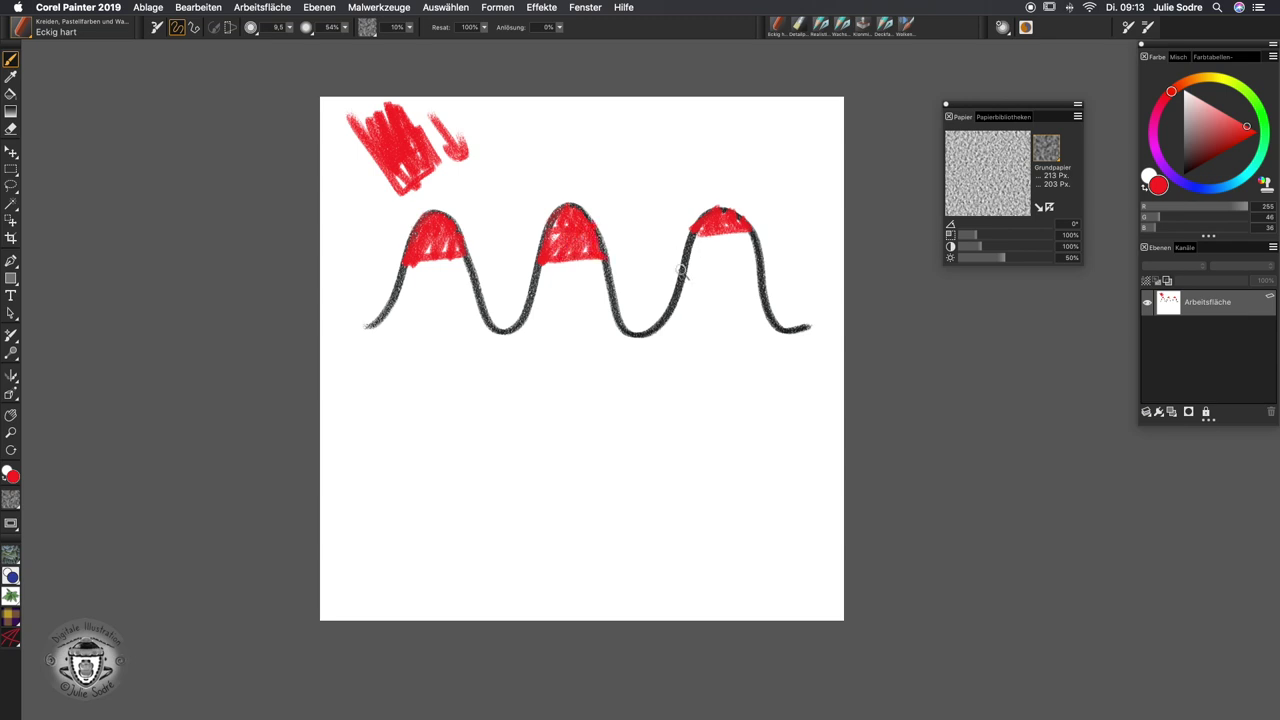
{"action": "left_click_drag", "start_coordinate": [680, 276], "coordinate": [712, 266]}
{"action": "mouse_move", "coordinate": [712, 266]}
{"action": "left_mouse_down"}
{"action": "mouse_move", "coordinate": [752, 258]}
{"action": "mouse_move", "coordinate": [716, 226]}
{"action": "mouse_move", "coordinate": [764, 256]}
{"action": "left_mouse_up"}
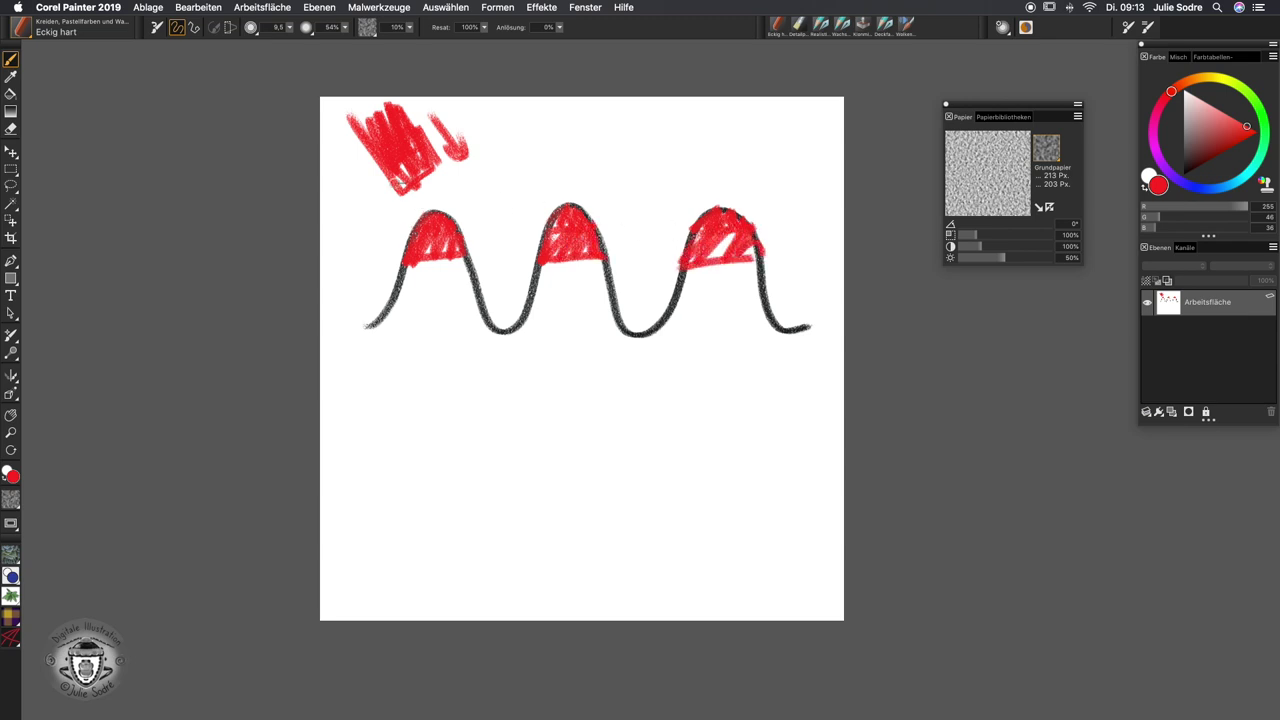
- Trace a red outline around the corner scribble and add red lines inside the arches
{"action": "mouse_move", "coordinate": [346, 128]}
{"action": "left_mouse_down"}
{"action": "mouse_move", "coordinate": [409, 203]}
{"action": "mouse_move", "coordinate": [423, 141]}
{"action": "left_mouse_up"}
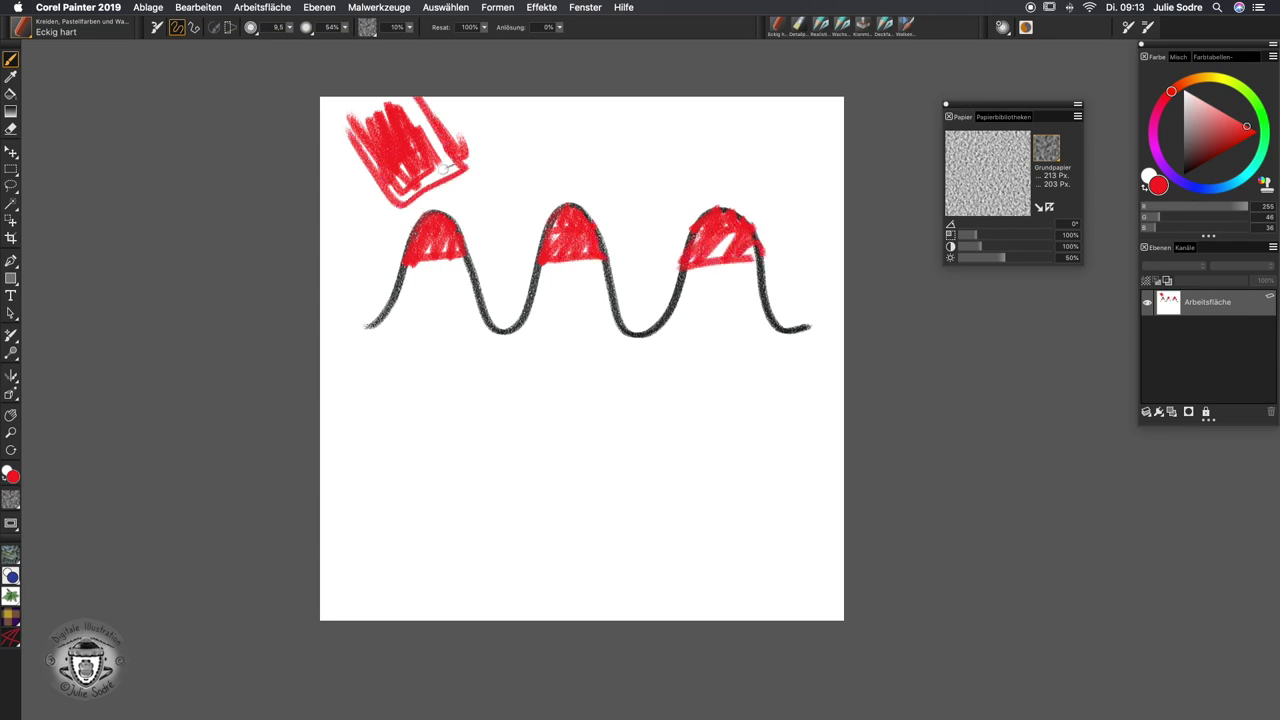
{"action": "left_click_drag", "start_coordinate": [402, 294], "coordinate": [768, 291]}
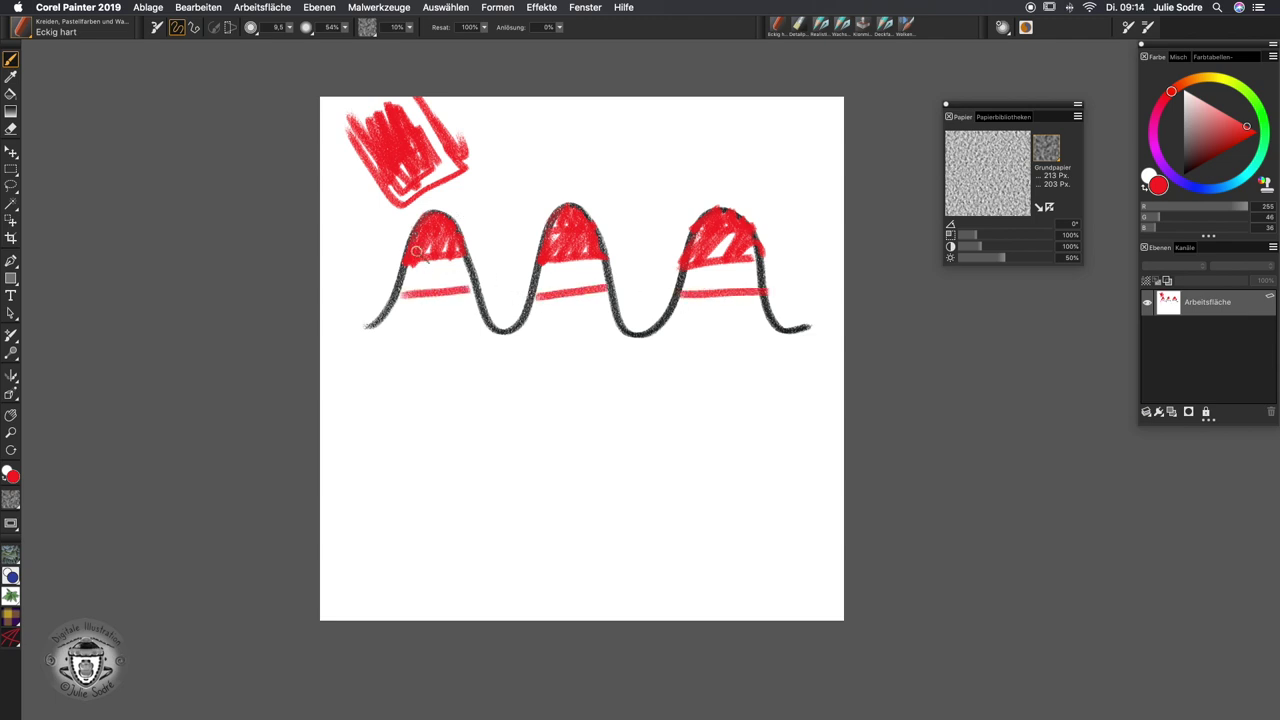
{"action": "mouse_move", "coordinate": [420, 250]}
{"action": "left_mouse_down"}
{"action": "mouse_move", "coordinate": [404, 290]}
{"action": "mouse_move", "coordinate": [455, 250]}
{"action": "mouse_move", "coordinate": [470, 288]}
{"action": "mouse_move", "coordinate": [556, 252]}
{"action": "mouse_move", "coordinate": [570, 290]}
{"action": "mouse_move", "coordinate": [602, 260]}
{"action": "left_mouse_up"}
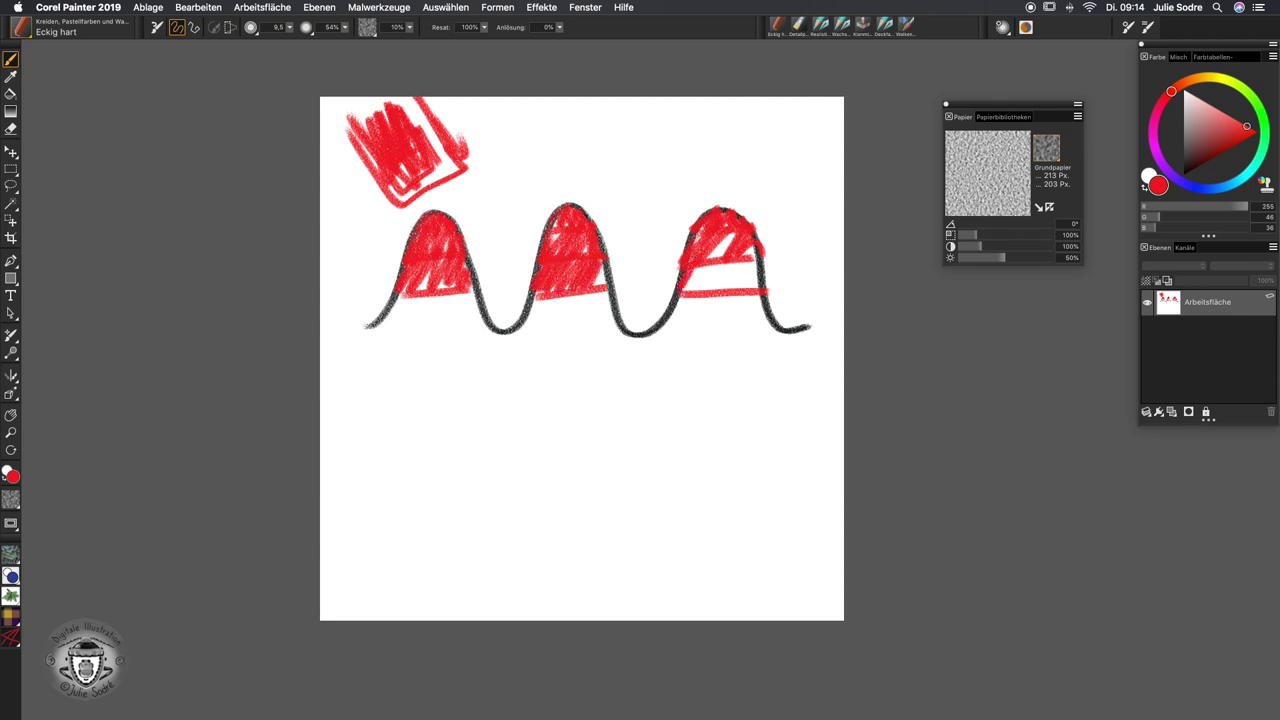
{"action": "mouse_move", "coordinate": [680, 290]}
{"action": "left_mouse_down"}
{"action": "mouse_move", "coordinate": [710, 258]}
{"action": "mouse_move", "coordinate": [766, 292]}
{"action": "mouse_move", "coordinate": [708, 238]}
{"action": "mouse_move", "coordinate": [714, 290]}
{"action": "left_mouse_up"}
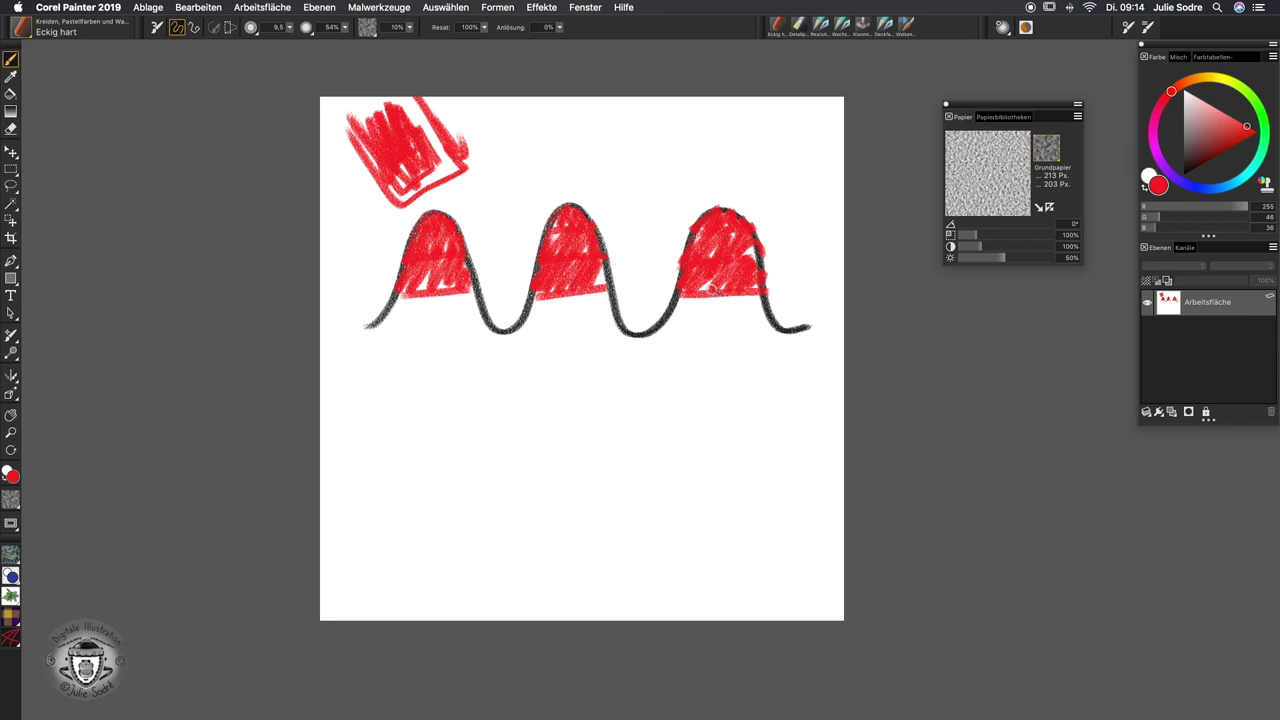
{"action": "left_click", "coordinate": [1240, 183]}
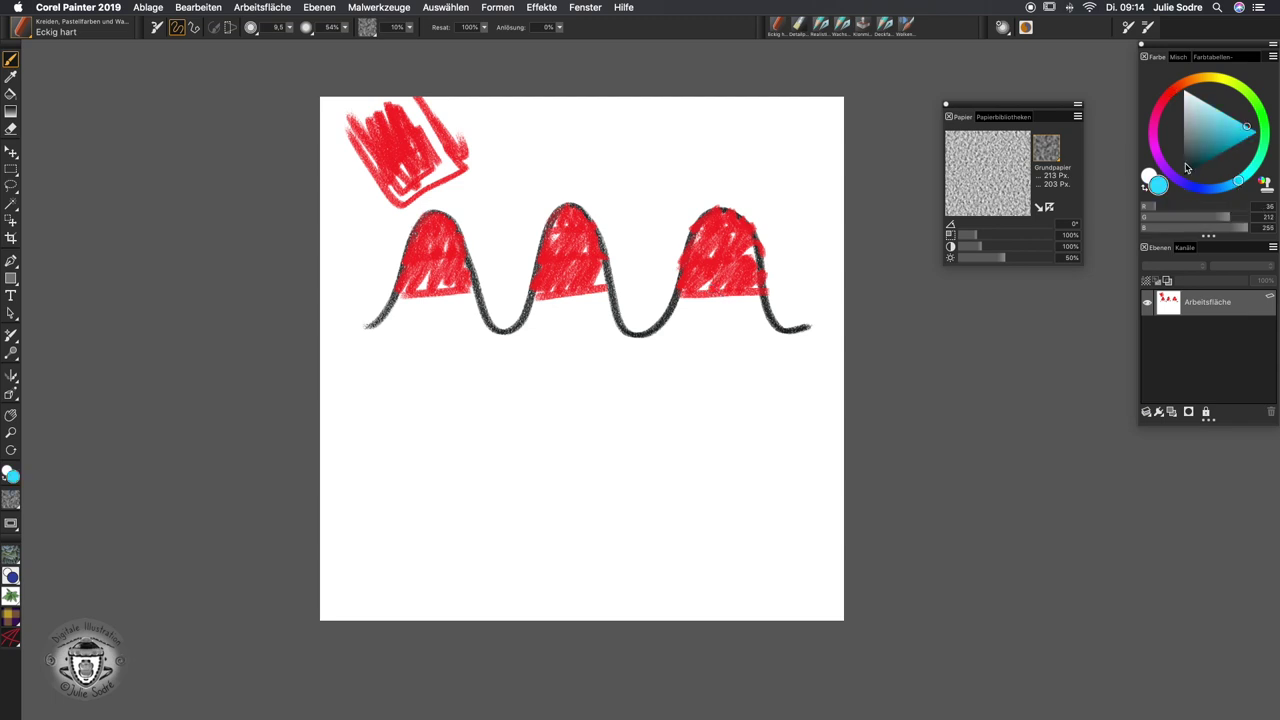
- Paint a teal chalk arrow at the upper right and dab teal onto each arch top
{"action": "left_click", "coordinate": [1208, 141]}
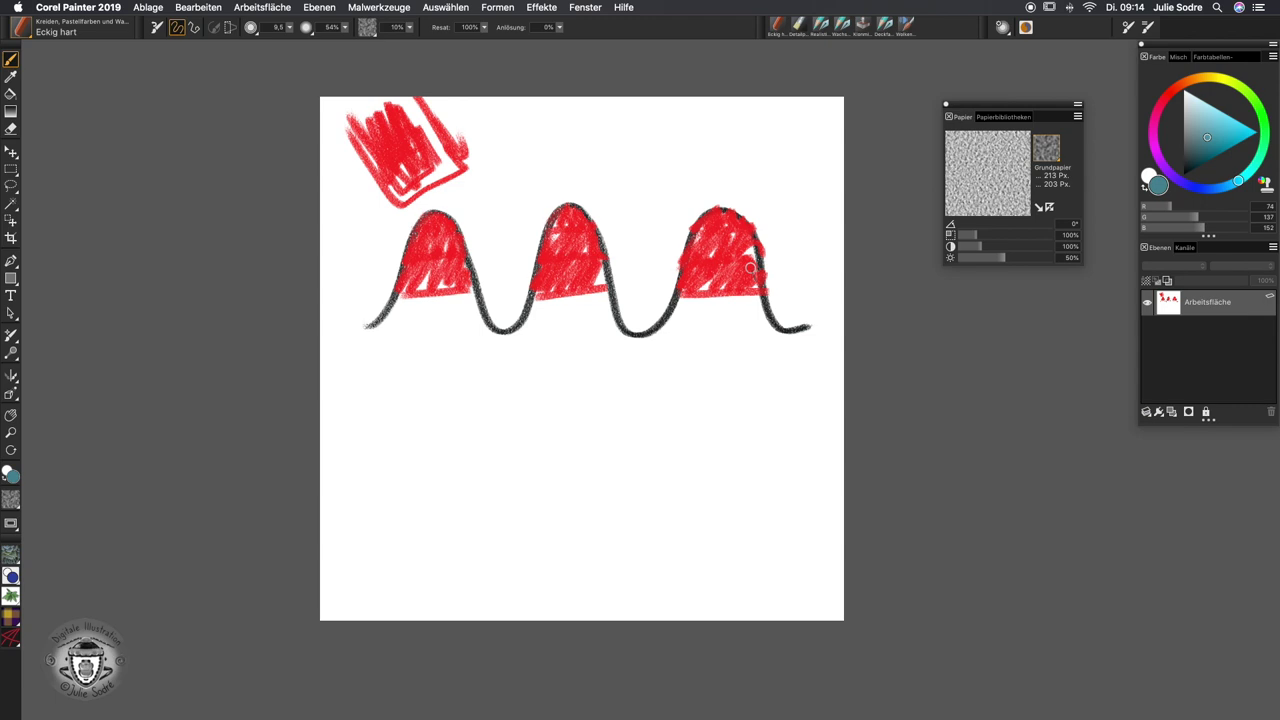
{"action": "mouse_move", "coordinate": [828, 116]}
{"action": "left_mouse_down"}
{"action": "mouse_move", "coordinate": [779, 182]}
{"action": "mouse_move", "coordinate": [800, 178]}
{"action": "mouse_move", "coordinate": [803, 195]}
{"action": "left_mouse_up"}
{"action": "mouse_move", "coordinate": [728, 212]}
{"action": "left_mouse_down"}
{"action": "mouse_move", "coordinate": [730, 235]}
{"action": "mouse_move", "coordinate": [758, 236]}
{"action": "left_mouse_up"}
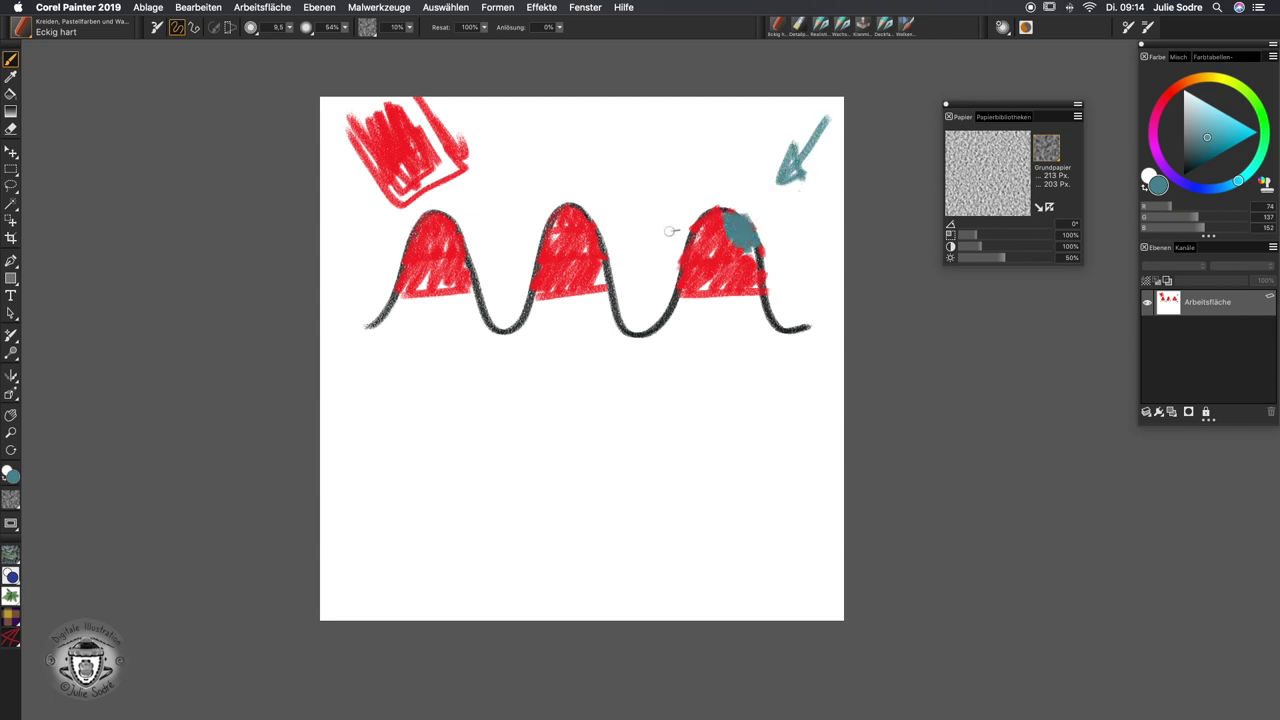
{"action": "left_click", "coordinate": [574, 216]}
{"action": "mouse_move", "coordinate": [574, 218]}
{"action": "left_mouse_down"}
{"action": "mouse_move", "coordinate": [592, 244]}
{"action": "mouse_move", "coordinate": [598, 232]}
{"action": "mouse_move", "coordinate": [584, 236]}
{"action": "left_mouse_up"}
{"action": "left_click_drag", "start_coordinate": [462, 224], "coordinate": [432, 212]}
{"action": "left_click_drag", "start_coordinate": [434, 214], "coordinate": [462, 256]}
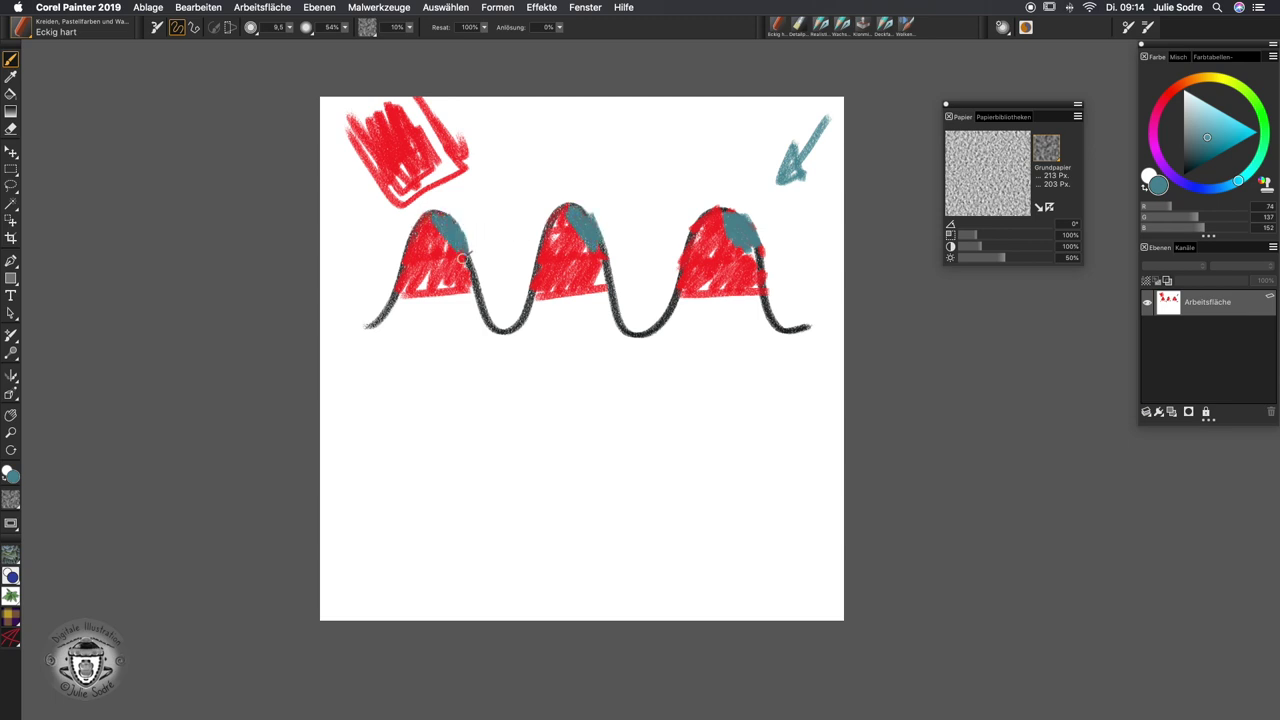
- Paint an ochre arrow above the arches and scrub ochre chalk onto the arch tops
{"action": "left_click_drag", "start_coordinate": [1224, 84], "coordinate": [1206, 78]}
{"action": "mouse_move", "coordinate": [616, 132]}
{"action": "left_mouse_down"}
{"action": "mouse_move", "coordinate": [678, 172]}
{"action": "mouse_move", "coordinate": [713, 242]}
{"action": "left_mouse_up"}
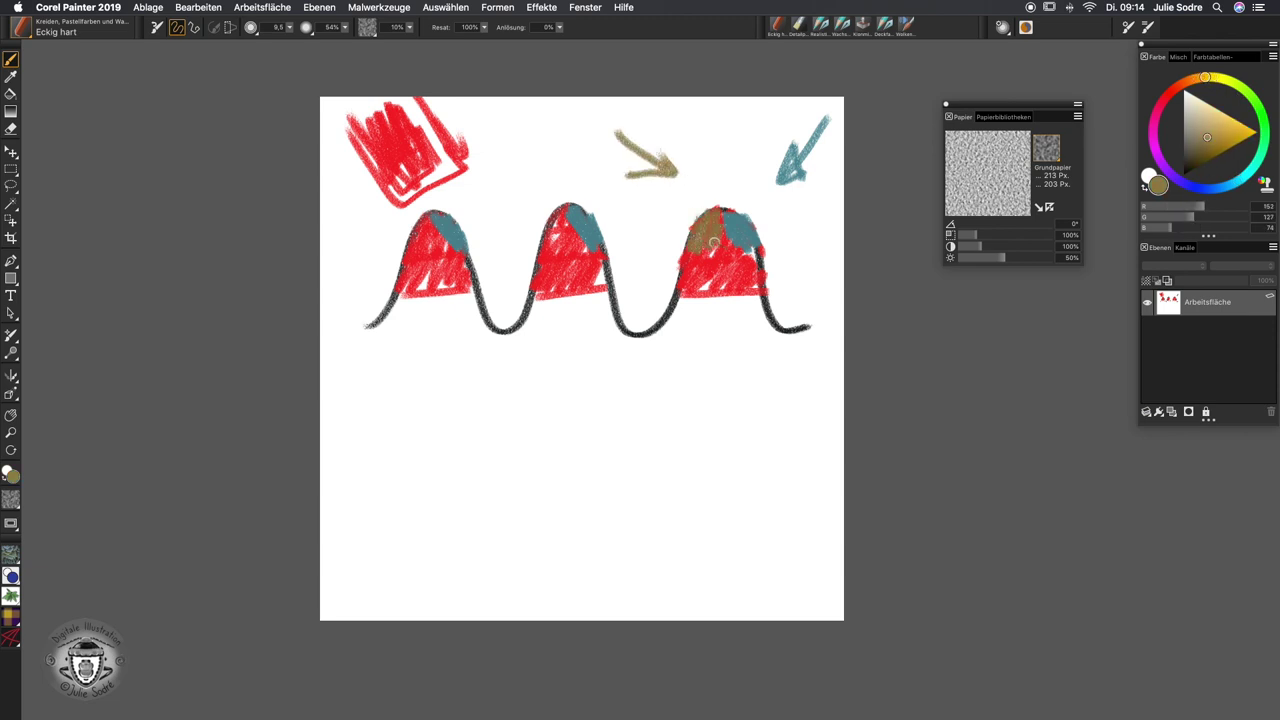
{"action": "left_click_drag", "start_coordinate": [566, 208], "coordinate": [554, 238]}
{"action": "left_click_drag", "start_coordinate": [420, 218], "coordinate": [437, 246]}
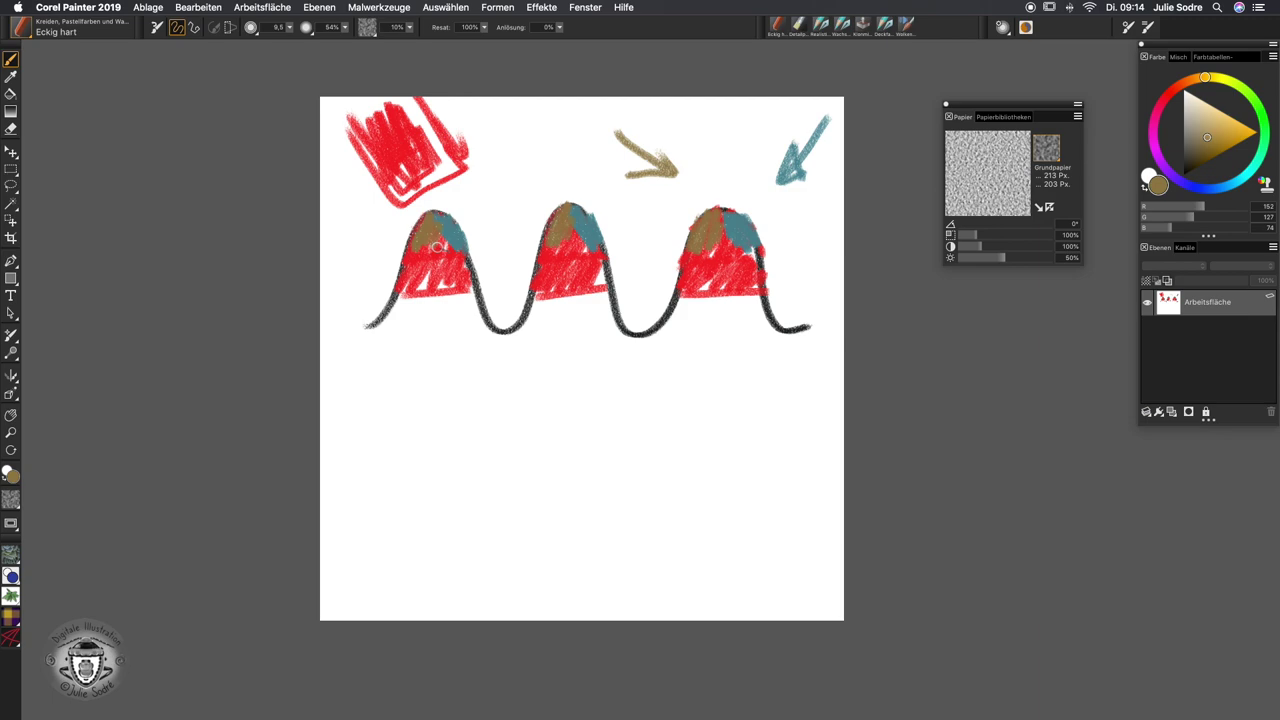
{"action": "left_click_drag", "start_coordinate": [583, 469], "coordinate": [780, 166]}
- Pick a bright green, paint a green arrow, and fill the two upper wave peaks green
{"action": "left_click", "coordinate": [1264, 128]}
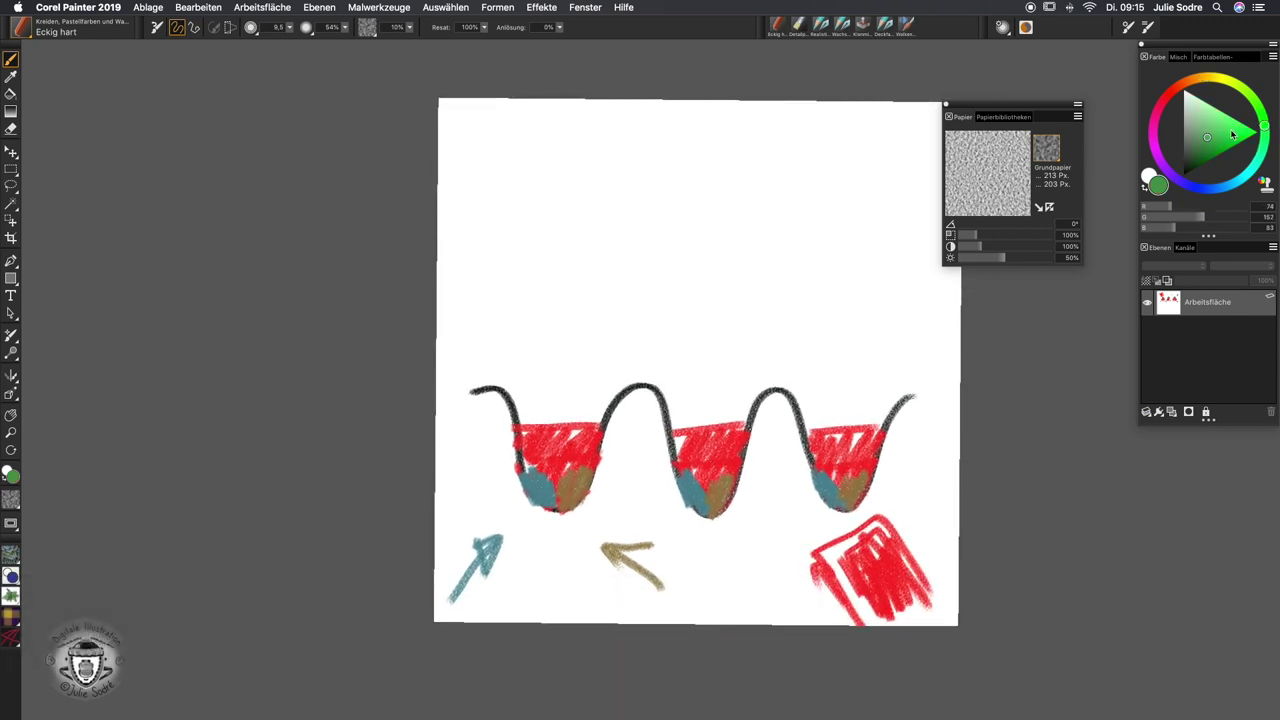
{"action": "left_click", "coordinate": [1223, 128]}
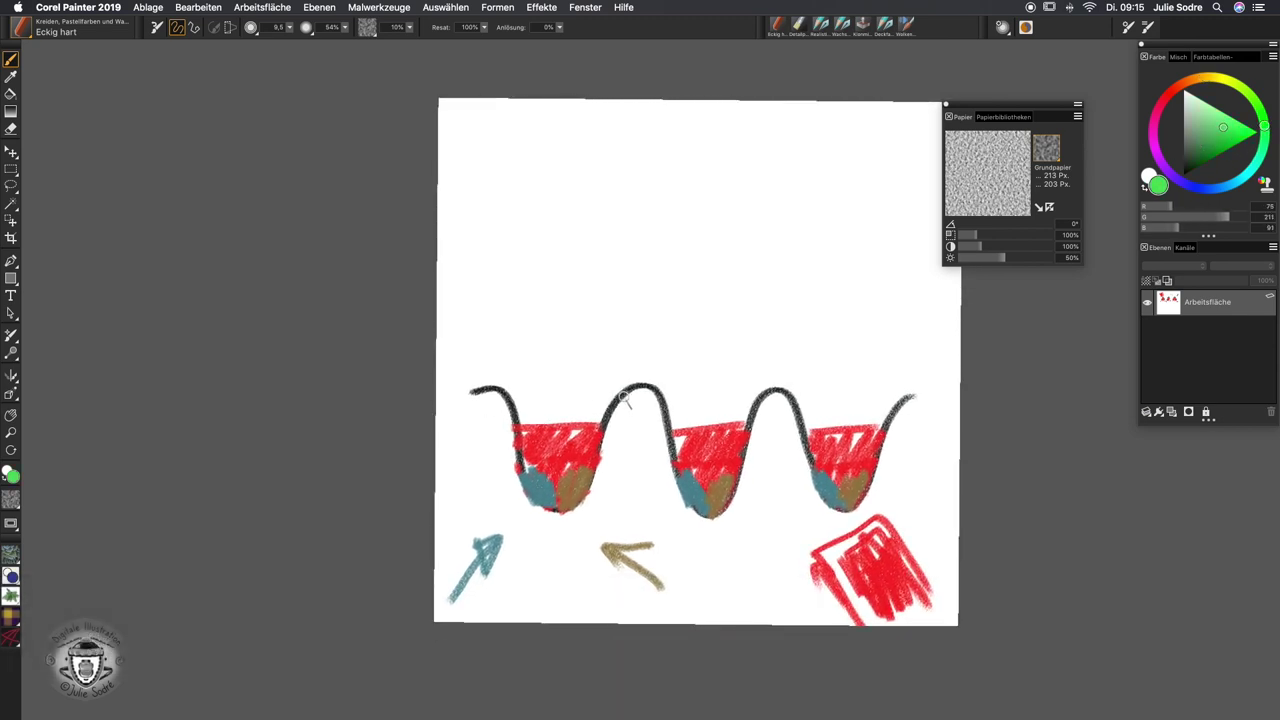
{"action": "mouse_move", "coordinate": [810, 235]}
{"action": "left_mouse_down"}
{"action": "mouse_move", "coordinate": [738, 308]}
{"action": "mouse_move", "coordinate": [780, 292]}
{"action": "left_mouse_up"}
{"action": "left_click_drag", "start_coordinate": [610, 418], "coordinate": [668, 417]}
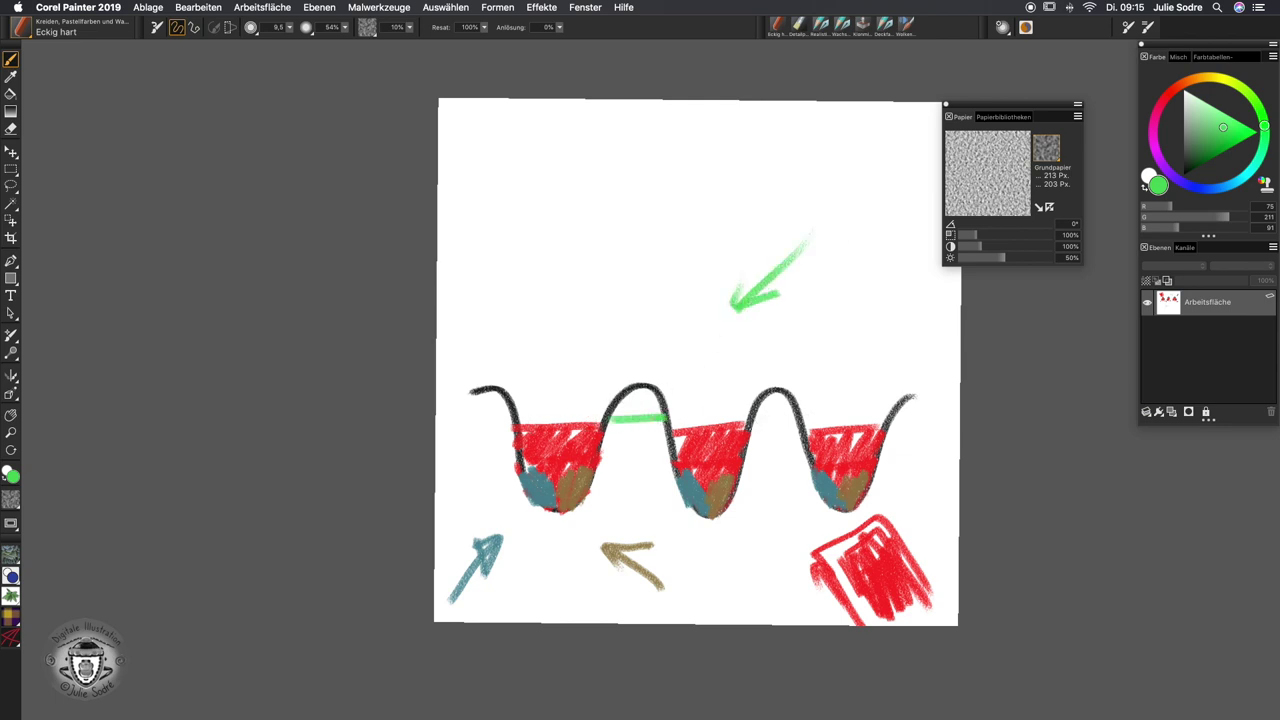
{"action": "left_click_drag", "start_coordinate": [803, 418], "coordinate": [750, 421]}
{"action": "mouse_move", "coordinate": [610, 415]}
{"action": "left_mouse_down"}
{"action": "mouse_move", "coordinate": [636, 392]}
{"action": "mouse_move", "coordinate": [620, 408]}
{"action": "mouse_move", "coordinate": [660, 412]}
{"action": "left_mouse_up"}
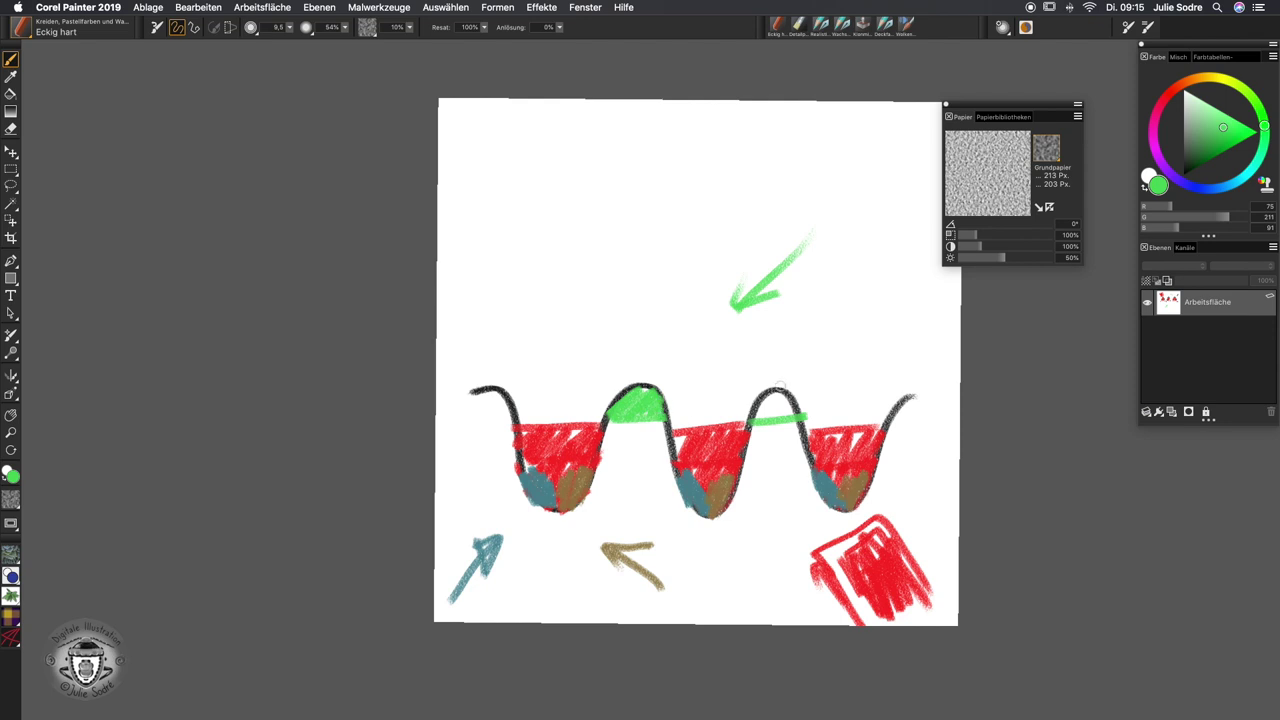
{"action": "mouse_move", "coordinate": [770, 392]}
{"action": "left_mouse_down"}
{"action": "mouse_move", "coordinate": [750, 414]}
{"action": "mouse_move", "coordinate": [782, 404]}
{"action": "mouse_move", "coordinate": [795, 416]}
{"action": "left_mouse_up"}
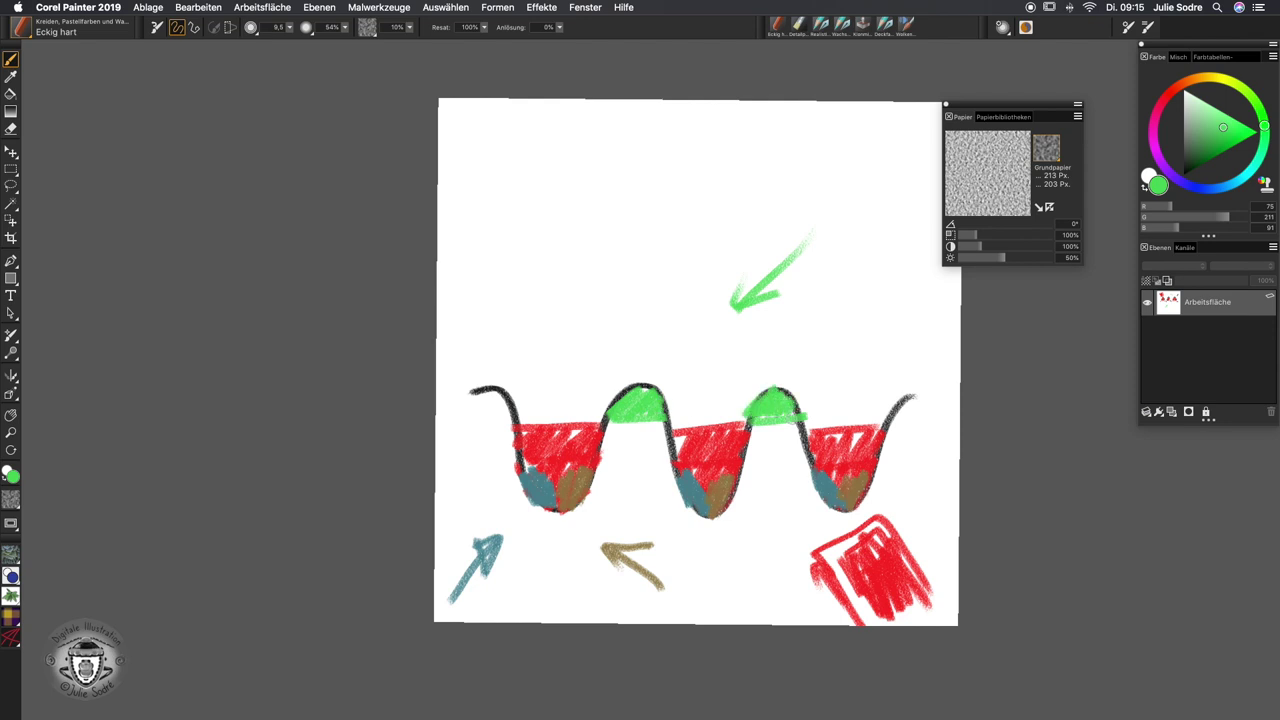
{"action": "key", "text": "super+a"}
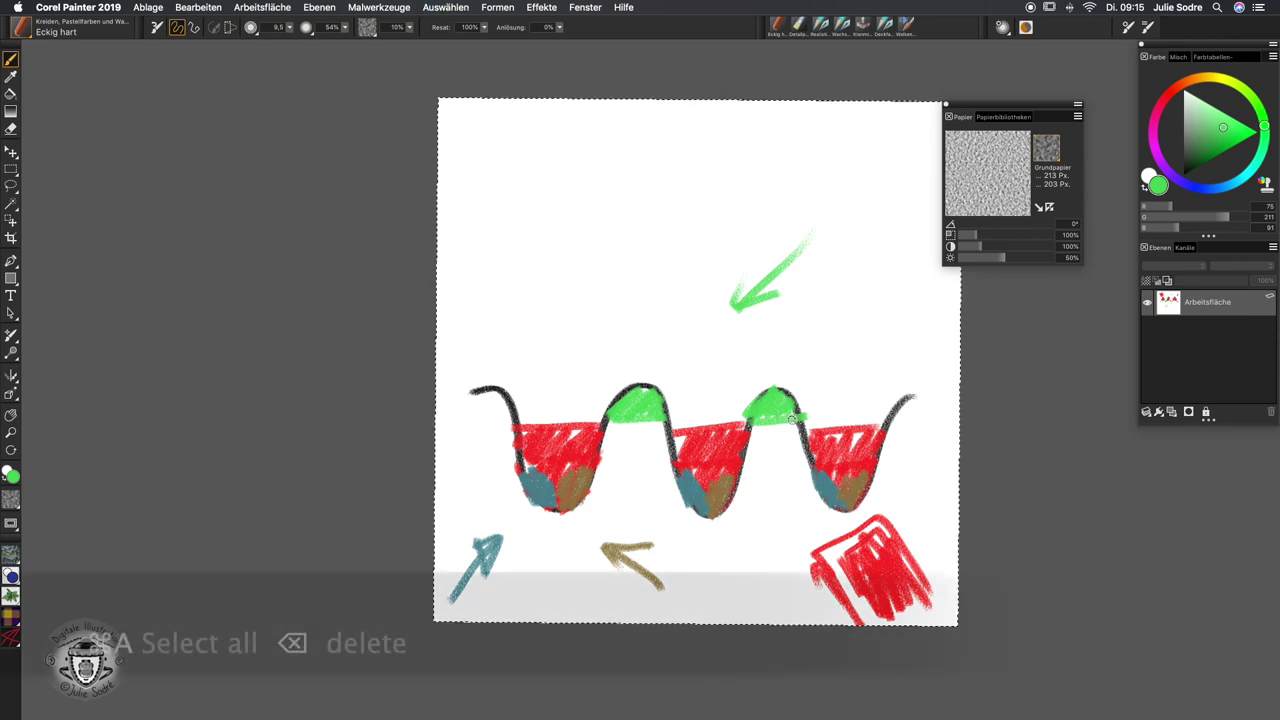
- Delete all paint, reset the canvas rotation, and add empty layer Ebene 1 above Arbeitsfläche
{"action": "key", "text": "BackSpace"}
{"action": "key", "text": "super+0"}
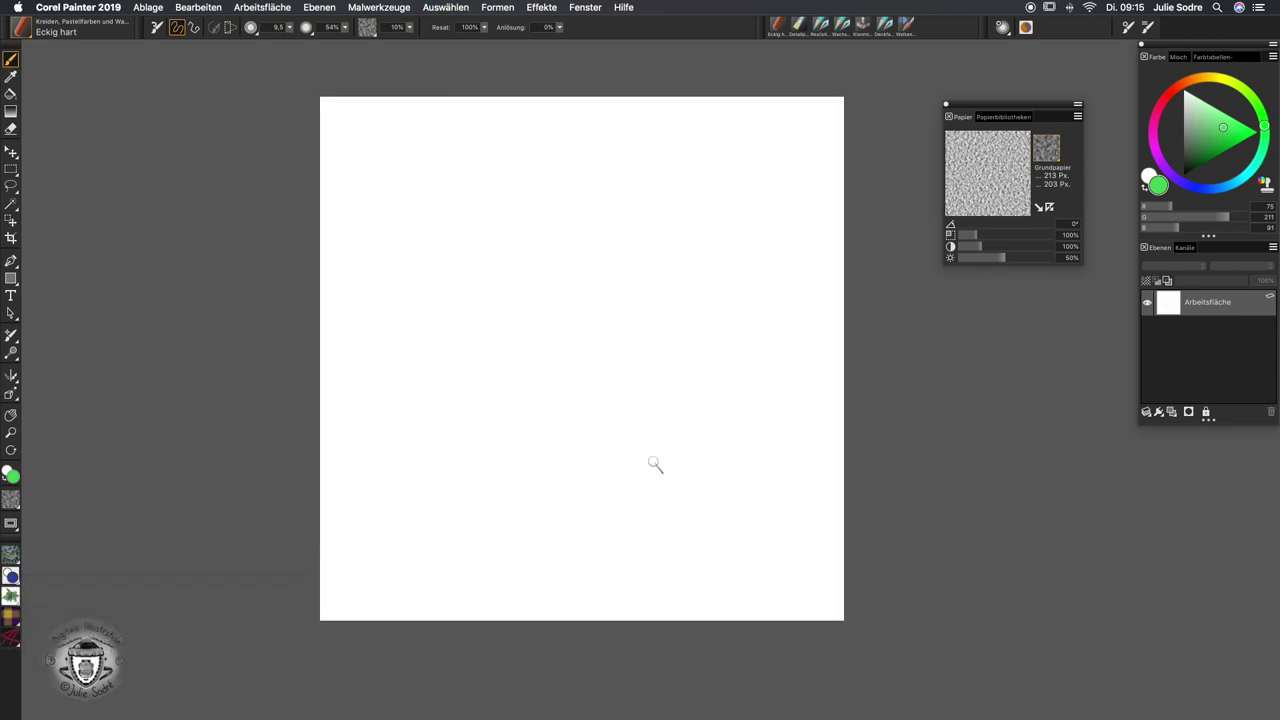
{"action": "left_click", "coordinate": [1172, 413]}
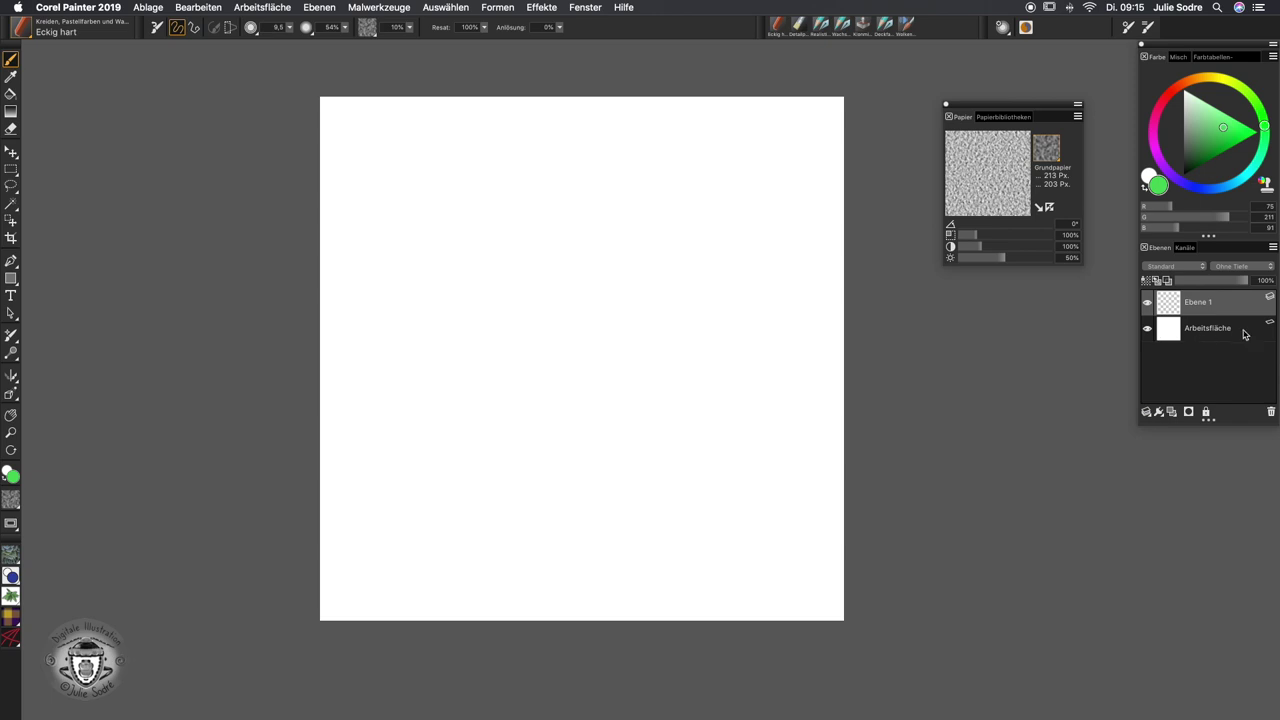
{"action": "left_click", "coordinate": [1046, 148]}
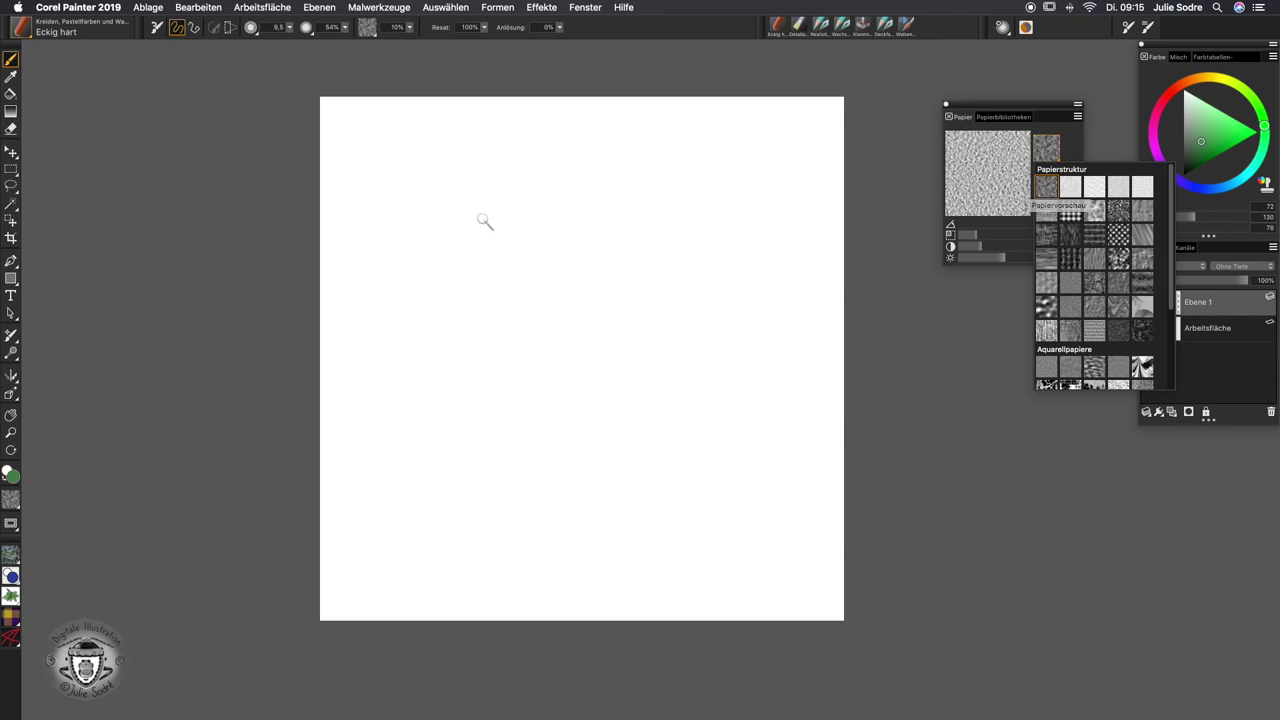
- Scribble green chalk on the default paper, then on the small-dot and fine grey papers
{"action": "mouse_move", "coordinate": [500, 228]}
{"action": "left_mouse_down"}
{"action": "mouse_move", "coordinate": [436, 305]}
{"action": "mouse_move", "coordinate": [437, 365]}
{"action": "left_mouse_up"}
{"action": "mouse_move", "coordinate": [470, 260]}
{"action": "left_mouse_down"}
{"action": "mouse_move", "coordinate": [440, 340]}
{"action": "mouse_move", "coordinate": [490, 240]}
{"action": "mouse_move", "coordinate": [452, 302]}
{"action": "left_mouse_up"}
{"action": "left_click", "coordinate": [1053, 157]}
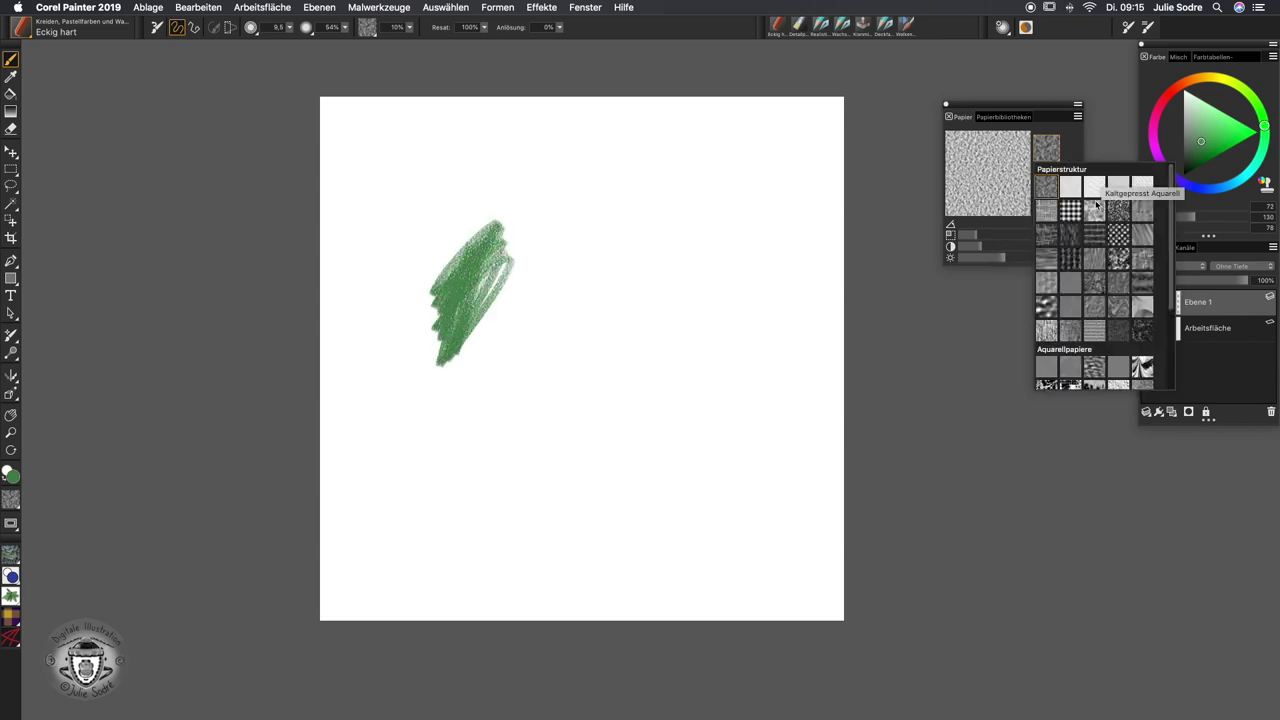
{"action": "left_click", "coordinate": [1074, 220]}
{"action": "mouse_move", "coordinate": [512, 294]}
{"action": "left_mouse_down"}
{"action": "mouse_move", "coordinate": [550, 270]}
{"action": "mouse_move", "coordinate": [570, 298]}
{"action": "mouse_move", "coordinate": [577, 274]}
{"action": "mouse_move", "coordinate": [518, 363]}
{"action": "left_mouse_up"}
{"action": "left_click", "coordinate": [1053, 157]}
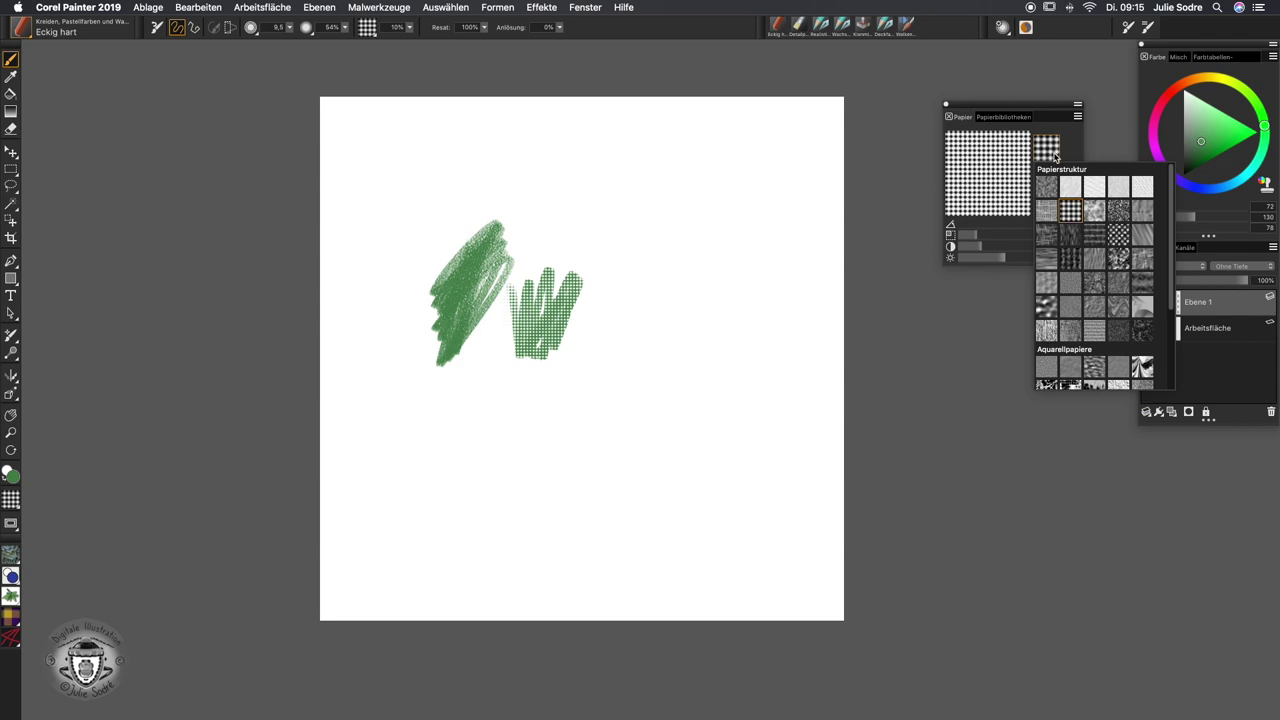
{"action": "left_click", "coordinate": [1072, 303]}
{"action": "mouse_move", "coordinate": [537, 416]}
{"action": "left_mouse_down"}
{"action": "mouse_move", "coordinate": [613, 361]}
{"action": "mouse_move", "coordinate": [625, 385]}
{"action": "mouse_move", "coordinate": [582, 452]}
{"action": "left_mouse_up"}
- Paint green chalk test scribbles on the sandy paper and the coarse artist's paper
{"action": "left_click", "coordinate": [1062, 155]}
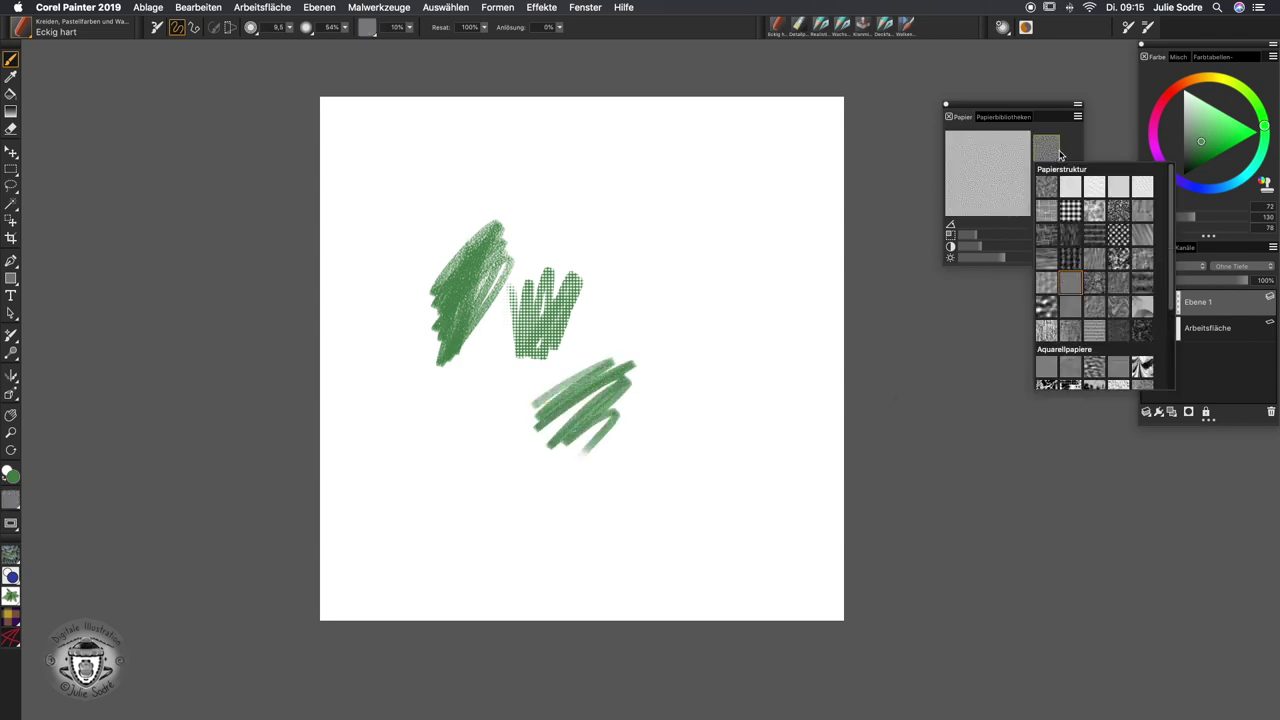
{"action": "left_click", "coordinate": [1120, 212]}
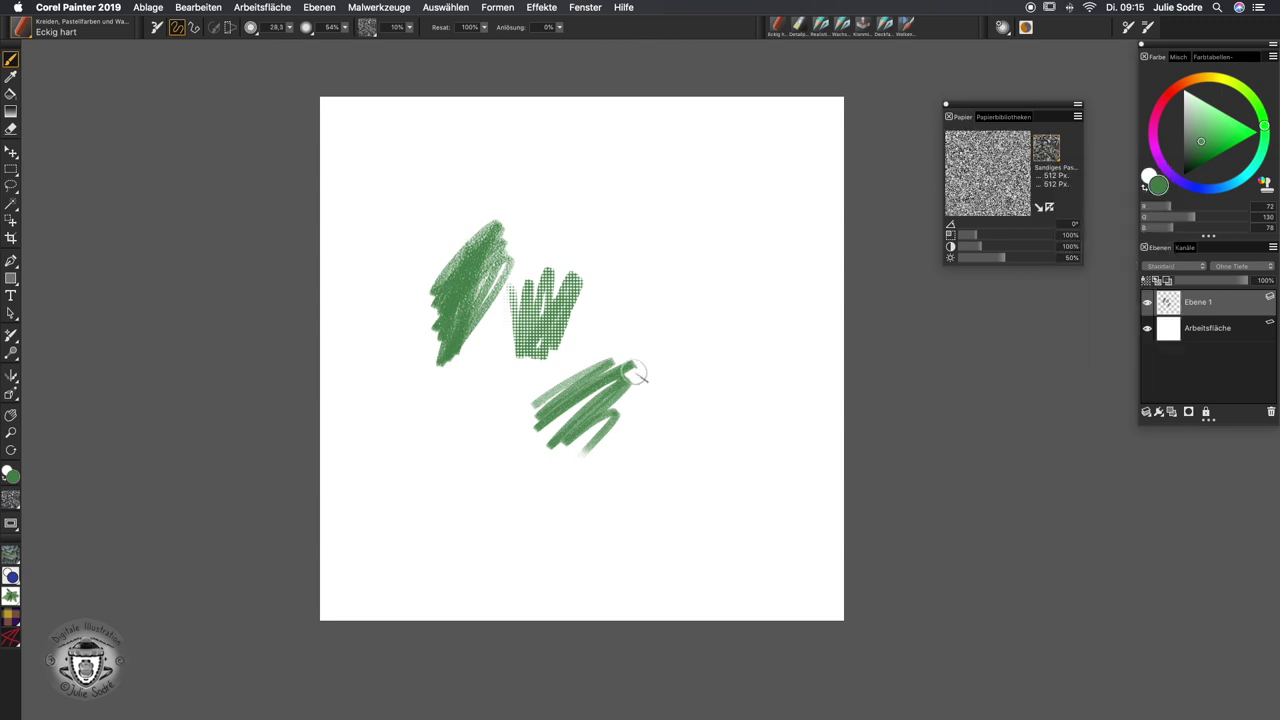
{"action": "mouse_move", "coordinate": [632, 372]}
{"action": "left_mouse_down"}
{"action": "mouse_move", "coordinate": [665, 350]}
{"action": "mouse_move", "coordinate": [690, 400]}
{"action": "mouse_move", "coordinate": [680, 430]}
{"action": "left_mouse_up"}
{"action": "left_click", "coordinate": [1046, 149]}
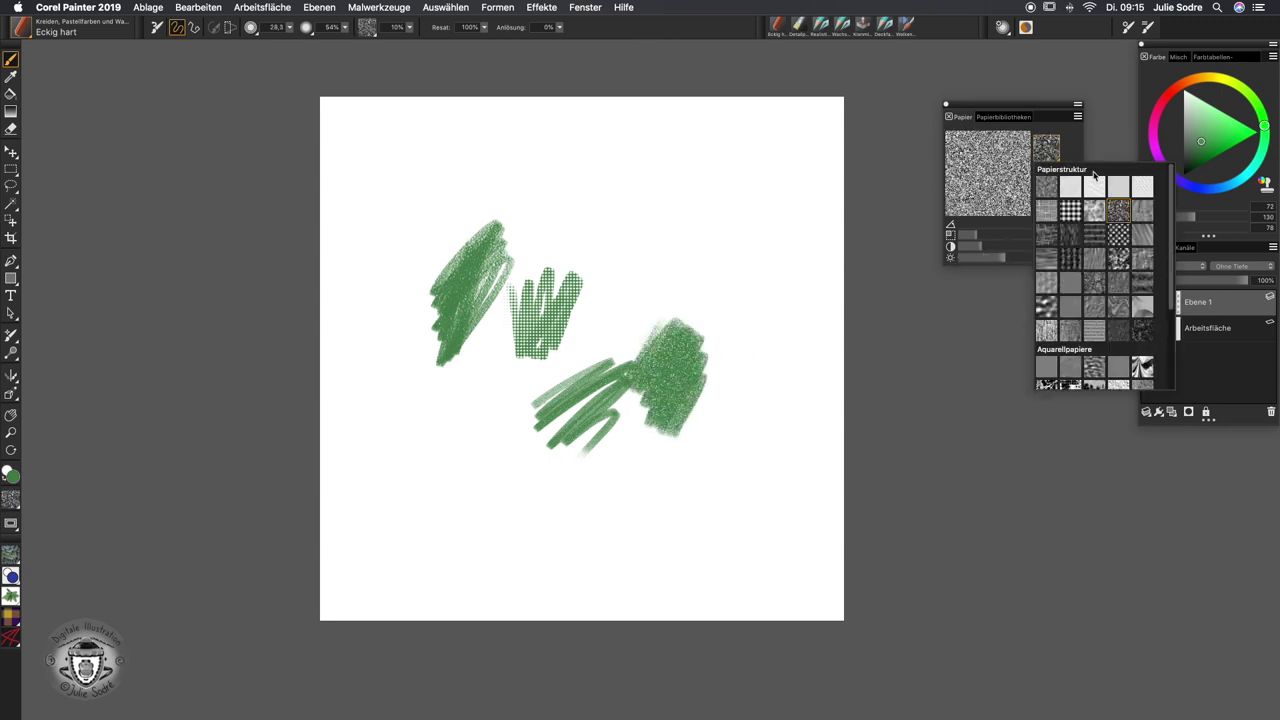
{"action": "left_click", "coordinate": [1118, 236]}
{"action": "mouse_move", "coordinate": [610, 330]}
{"action": "left_mouse_down"}
{"action": "mouse_move", "coordinate": [660, 255]}
{"action": "mouse_move", "coordinate": [684, 337]}
{"action": "left_mouse_up"}
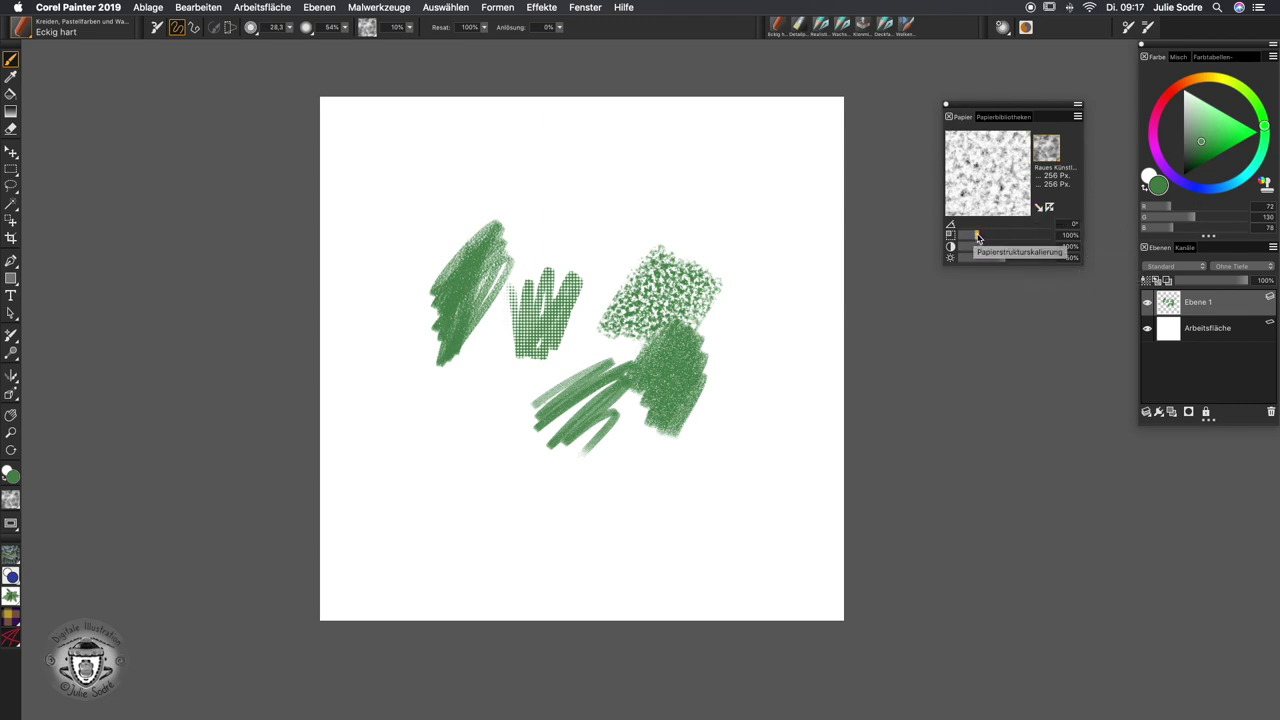
- Paint coarse-paper scribbles with paper scale at 191% and then 48%, then raise paper contrast
{"action": "left_click_drag", "start_coordinate": [979, 237], "coordinate": [1000, 236]}
{"action": "left_click_drag", "start_coordinate": [680, 443], "coordinate": [709, 566]}
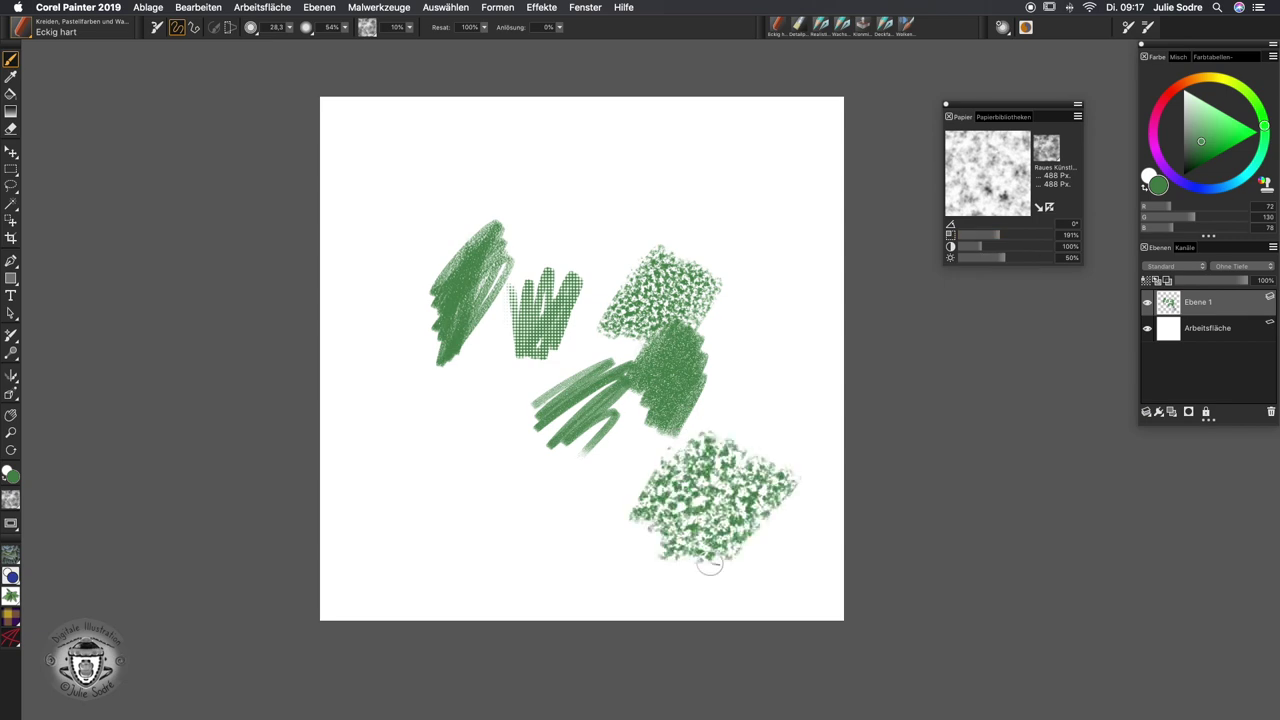
{"action": "left_click_drag", "start_coordinate": [1000, 237], "coordinate": [962, 241]}
{"action": "mouse_move", "coordinate": [480, 497]}
{"action": "left_mouse_down"}
{"action": "mouse_move", "coordinate": [540, 490]}
{"action": "mouse_move", "coordinate": [585, 525]}
{"action": "mouse_move", "coordinate": [564, 568]}
{"action": "left_mouse_up"}
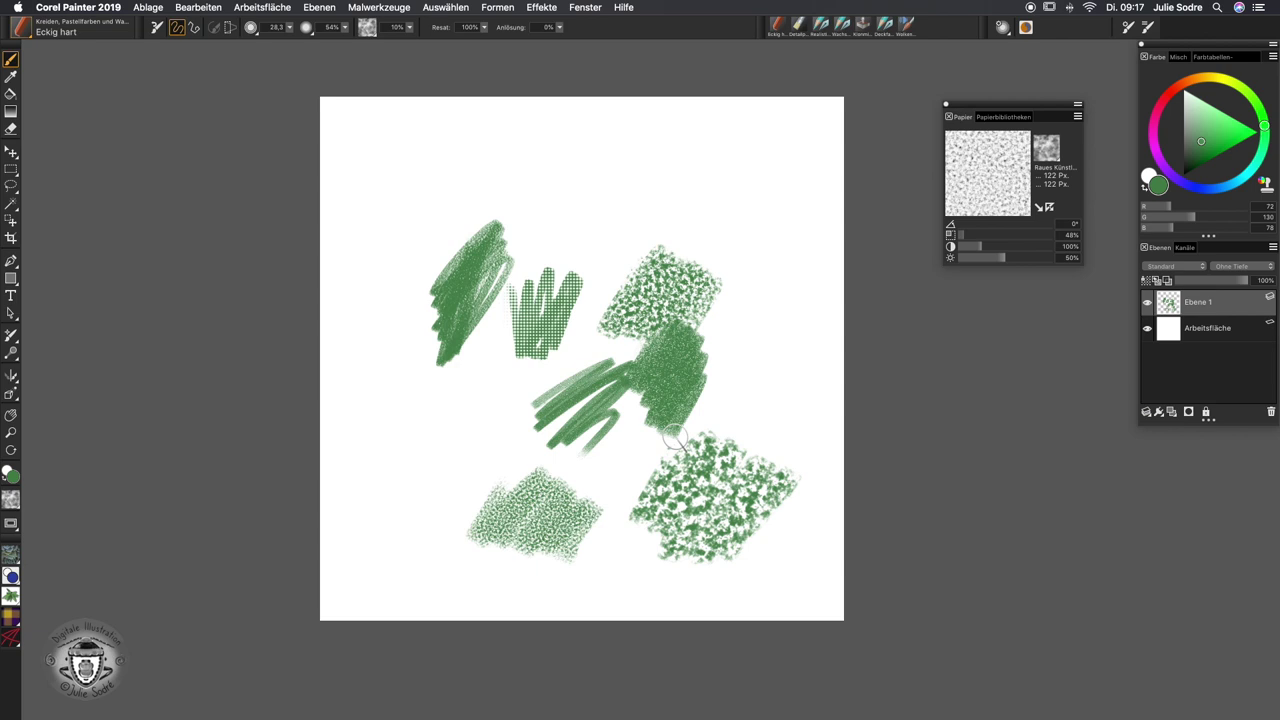
{"action": "left_click_drag", "start_coordinate": [978, 246], "coordinate": [1003, 246]}
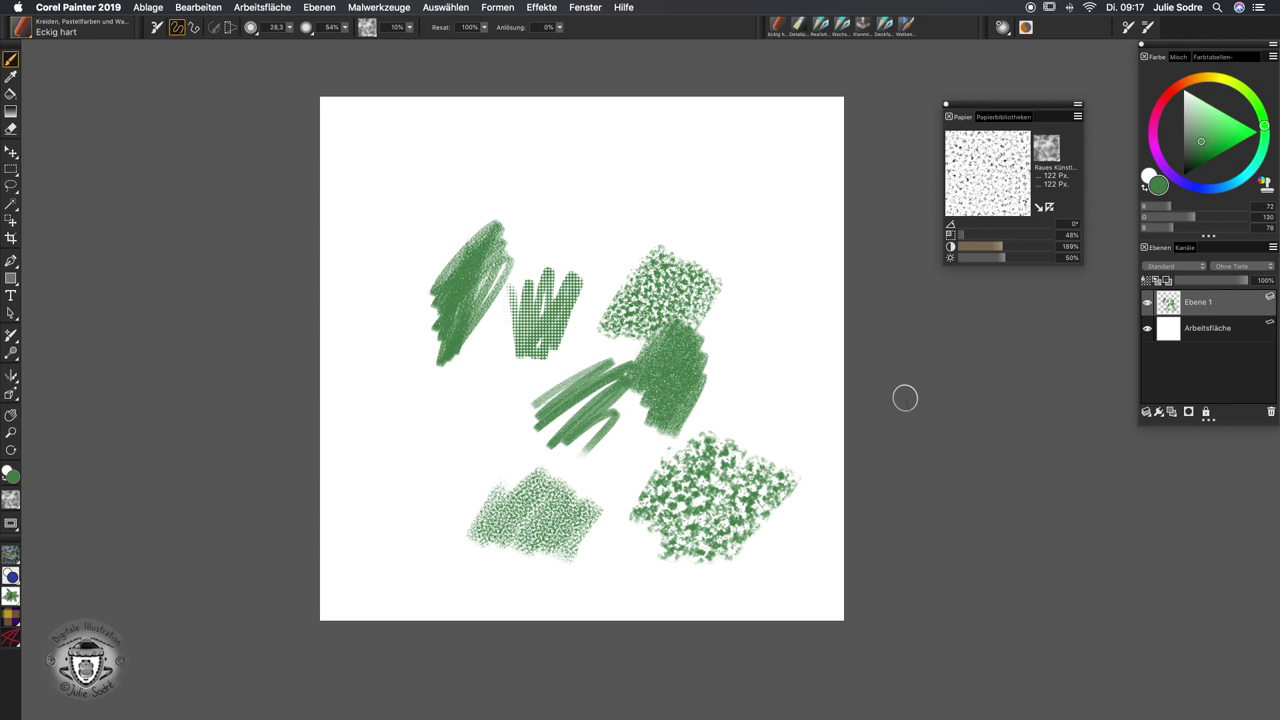
- Paint green patches with higher contrast, 139% paper scale, and brightness lowered to about 33%
{"action": "mouse_move", "coordinate": [760, 395]}
{"action": "left_mouse_down"}
{"action": "mouse_move", "coordinate": [750, 425]}
{"action": "mouse_move", "coordinate": [785, 450]}
{"action": "mouse_move", "coordinate": [775, 490]}
{"action": "left_mouse_up"}
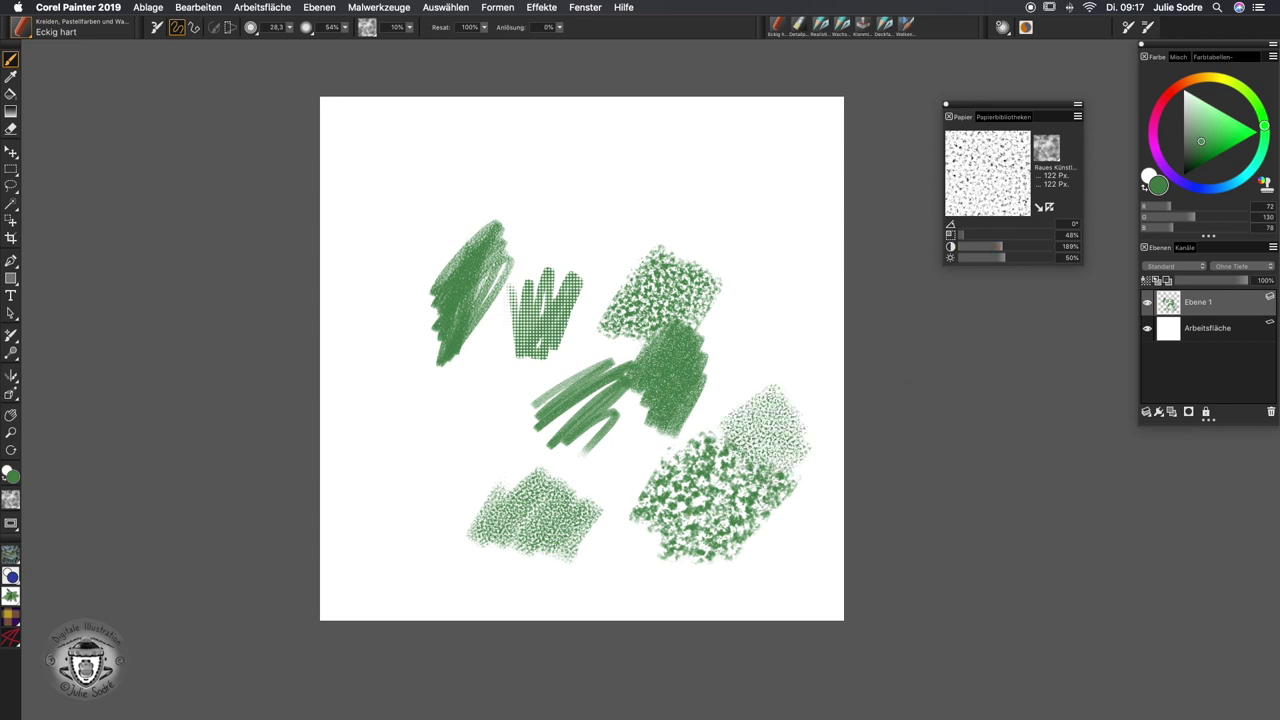
{"action": "left_click_drag", "start_coordinate": [960, 234], "coordinate": [987, 234]}
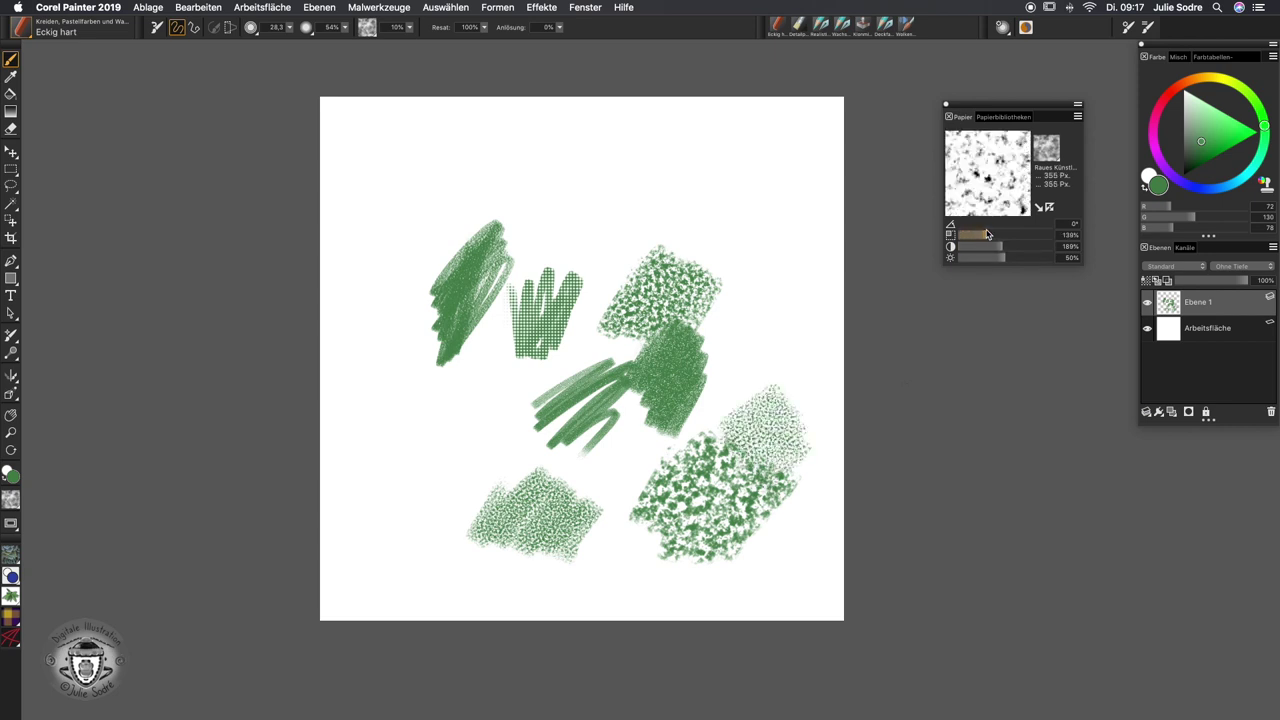
{"action": "left_click_drag", "start_coordinate": [775, 300], "coordinate": [738, 370]}
{"action": "left_click_drag", "start_coordinate": [760, 320], "coordinate": [795, 395]}
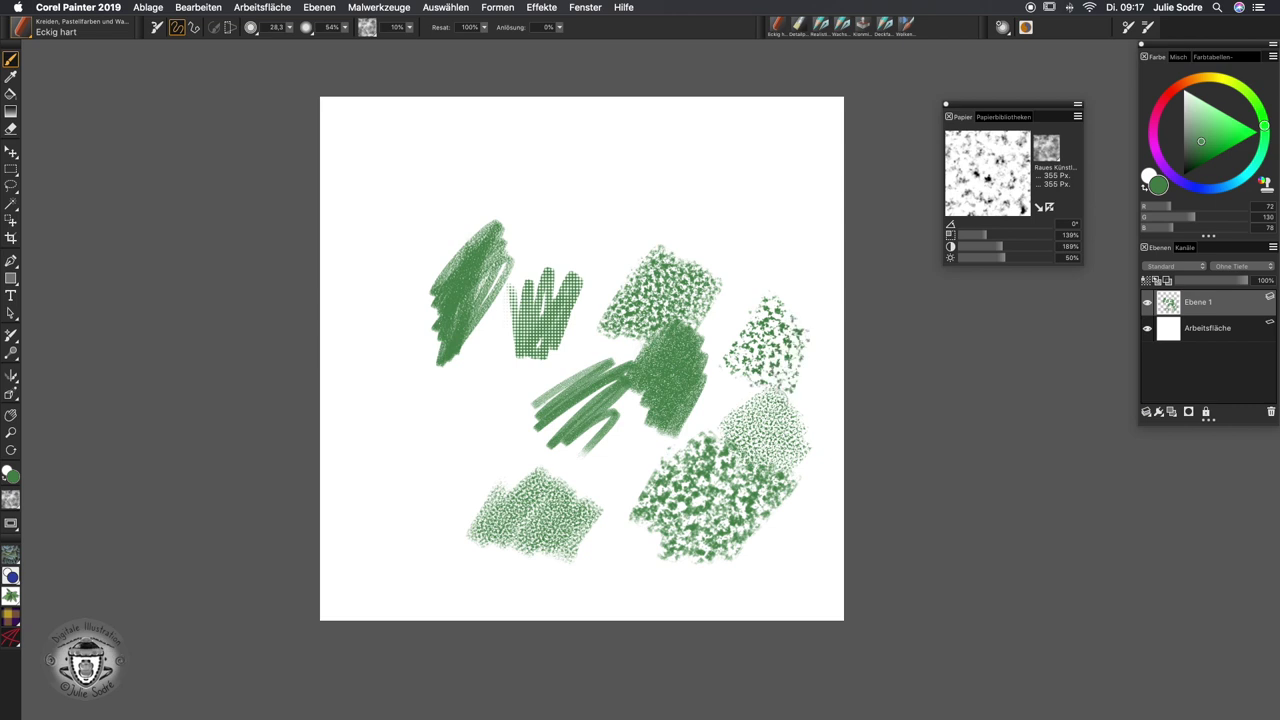
{"action": "left_click_drag", "start_coordinate": [1004, 258], "coordinate": [988, 262]}
{"action": "mouse_move", "coordinate": [460, 445]}
{"action": "left_mouse_down"}
{"action": "mouse_move", "coordinate": [470, 425]}
{"action": "mouse_move", "coordinate": [560, 475]}
{"action": "left_mouse_up"}
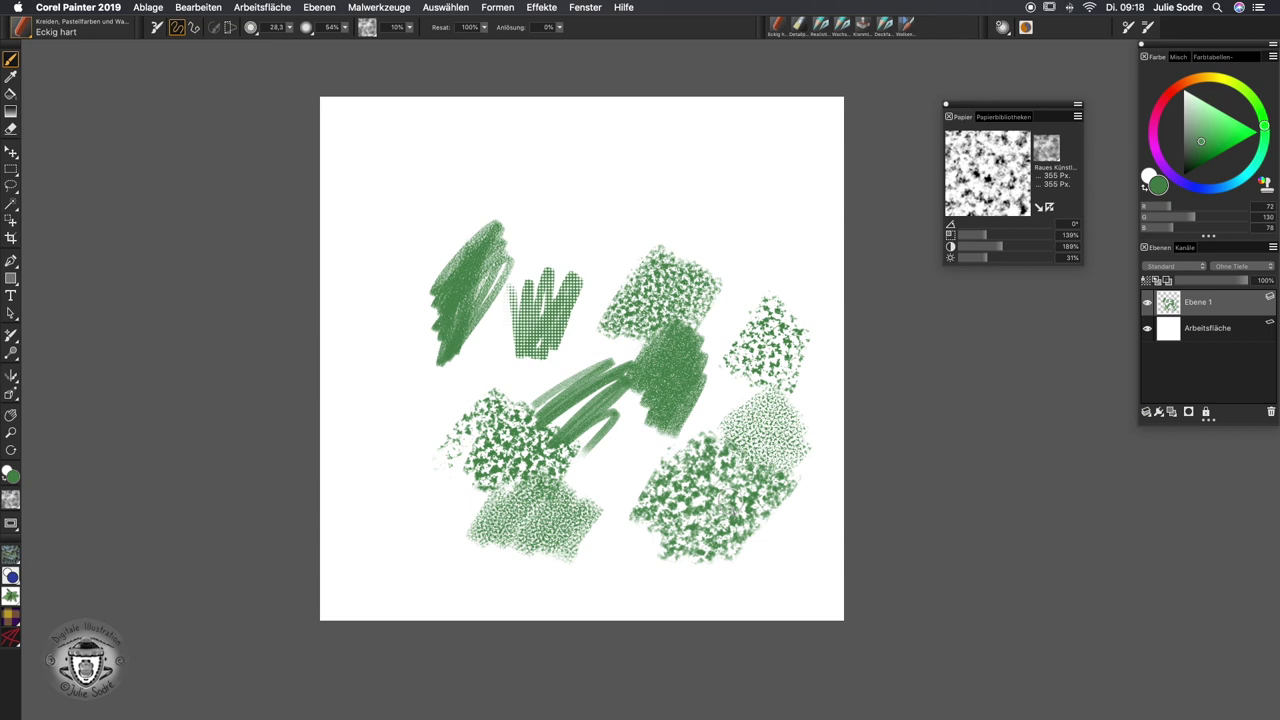
{"action": "key", "text": "Tab"}
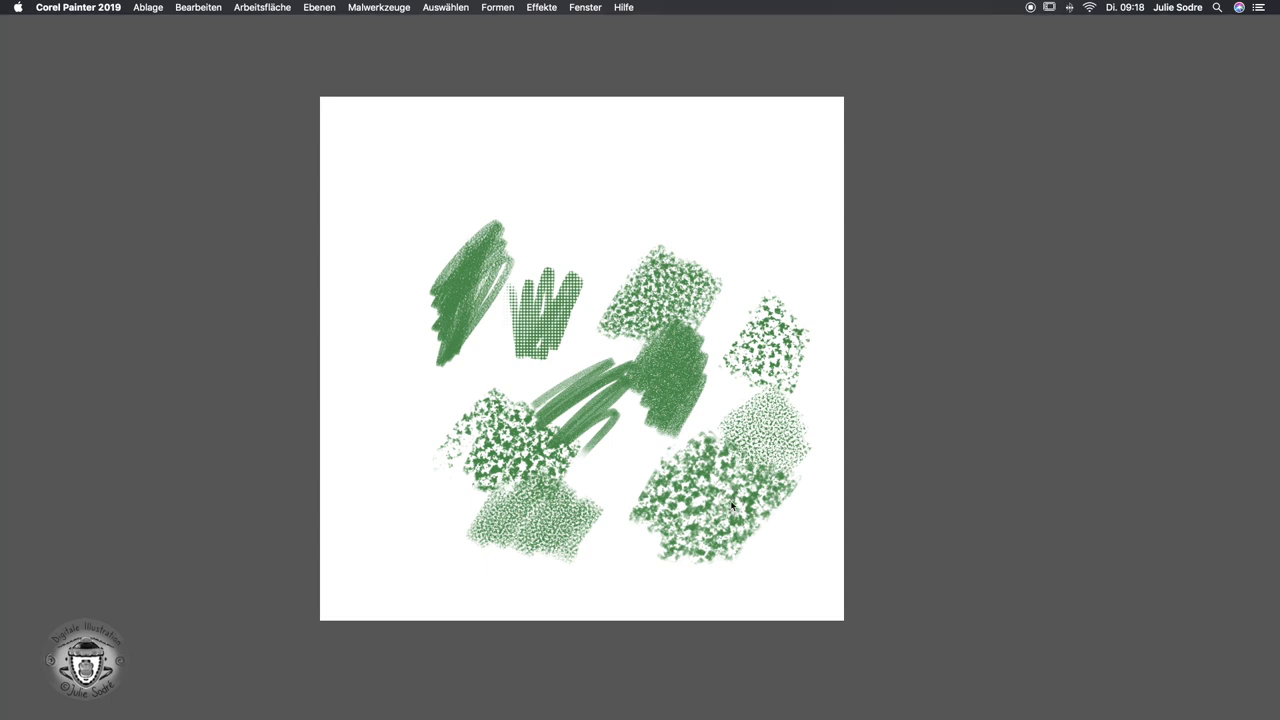
- Bring the panels back and clear every chalk stroke from Ebene 1
{"action": "key", "text": "Tab"}
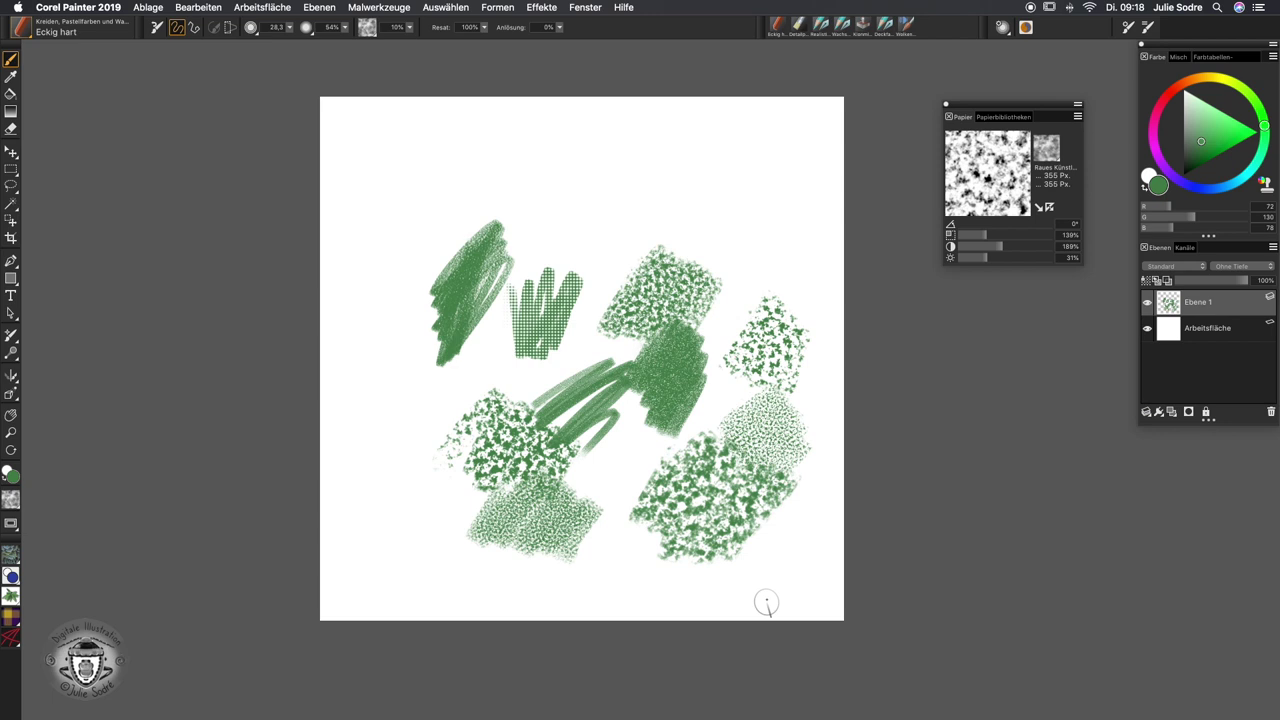
{"action": "key", "text": "BackSpace"}
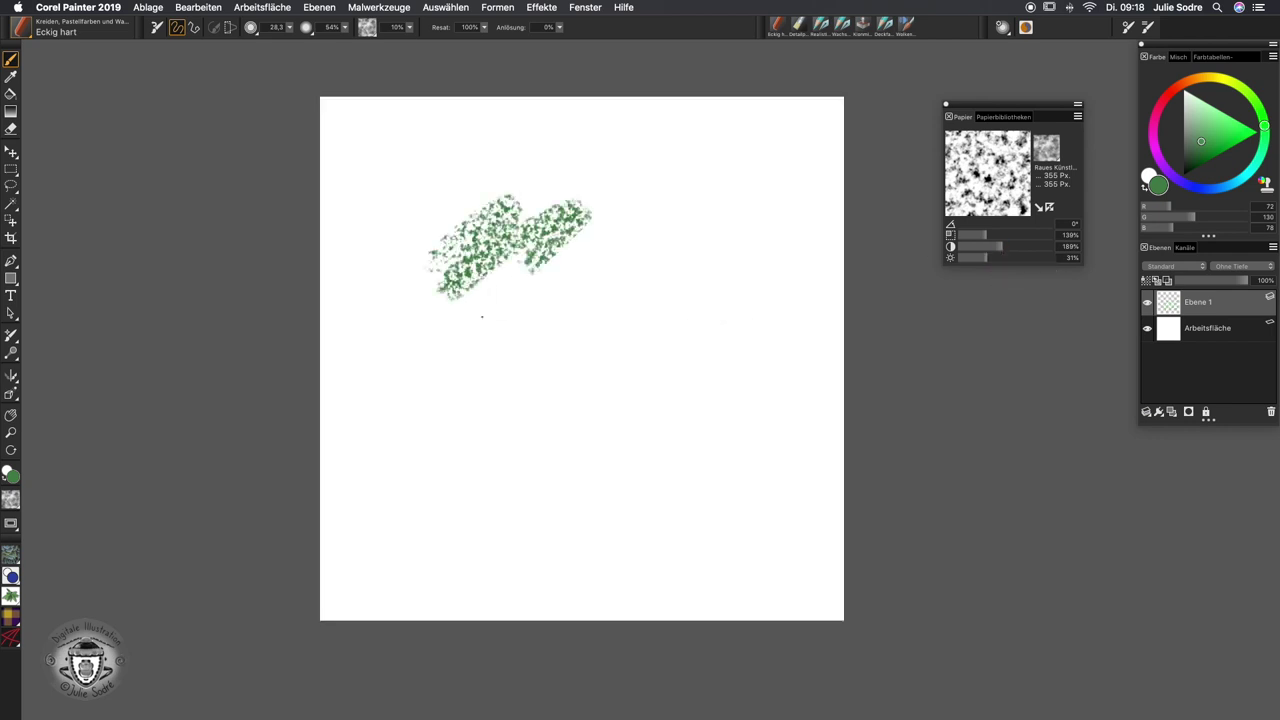
- Paint speckled green chalk scribbles at upper left with paper brightness lowered to 22%
{"action": "mouse_move", "coordinate": [482, 316]}
{"action": "left_mouse_down"}
{"action": "mouse_move", "coordinate": [625, 330]}
{"action": "mouse_move", "coordinate": [595, 368]}
{"action": "left_mouse_up"}
{"action": "left_click_drag", "start_coordinate": [988, 258], "coordinate": [982, 261]}
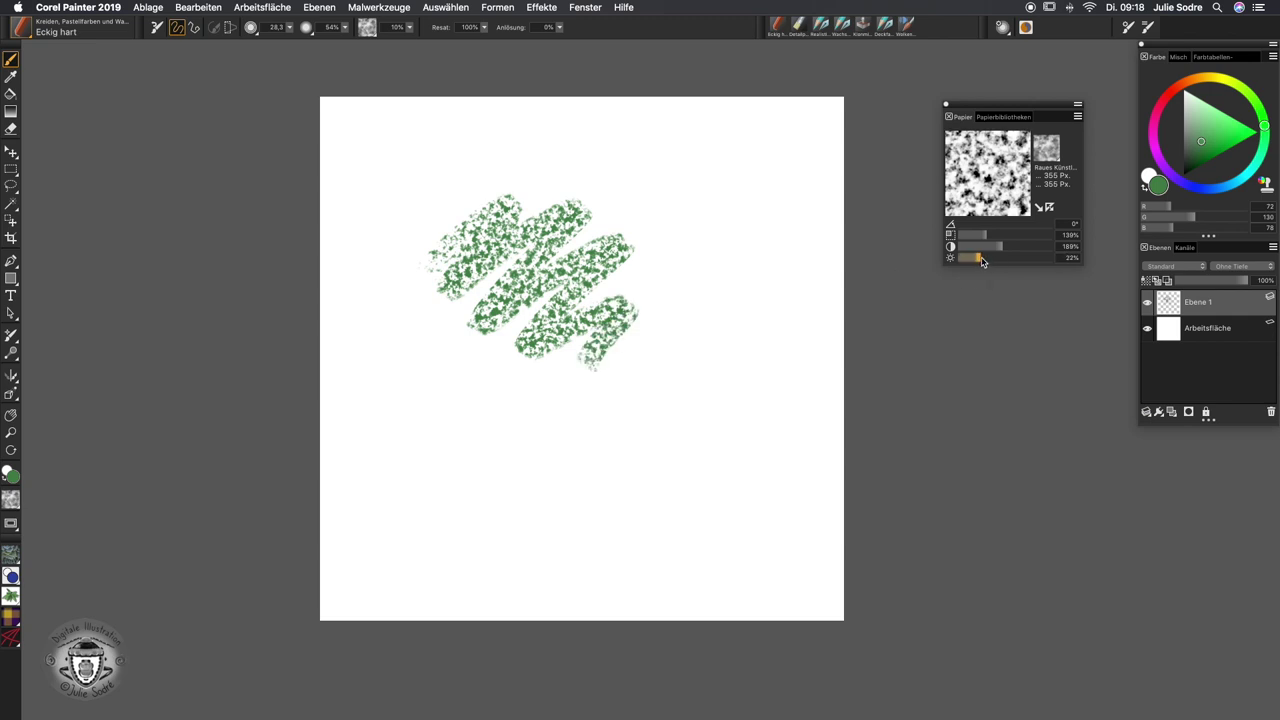
{"action": "mouse_move", "coordinate": [575, 385]}
{"action": "left_mouse_down"}
{"action": "mouse_move", "coordinate": [700, 365]}
{"action": "mouse_move", "coordinate": [730, 395]}
{"action": "left_mouse_up"}
{"action": "left_click_drag", "start_coordinate": [982, 261], "coordinate": [1030, 260]}
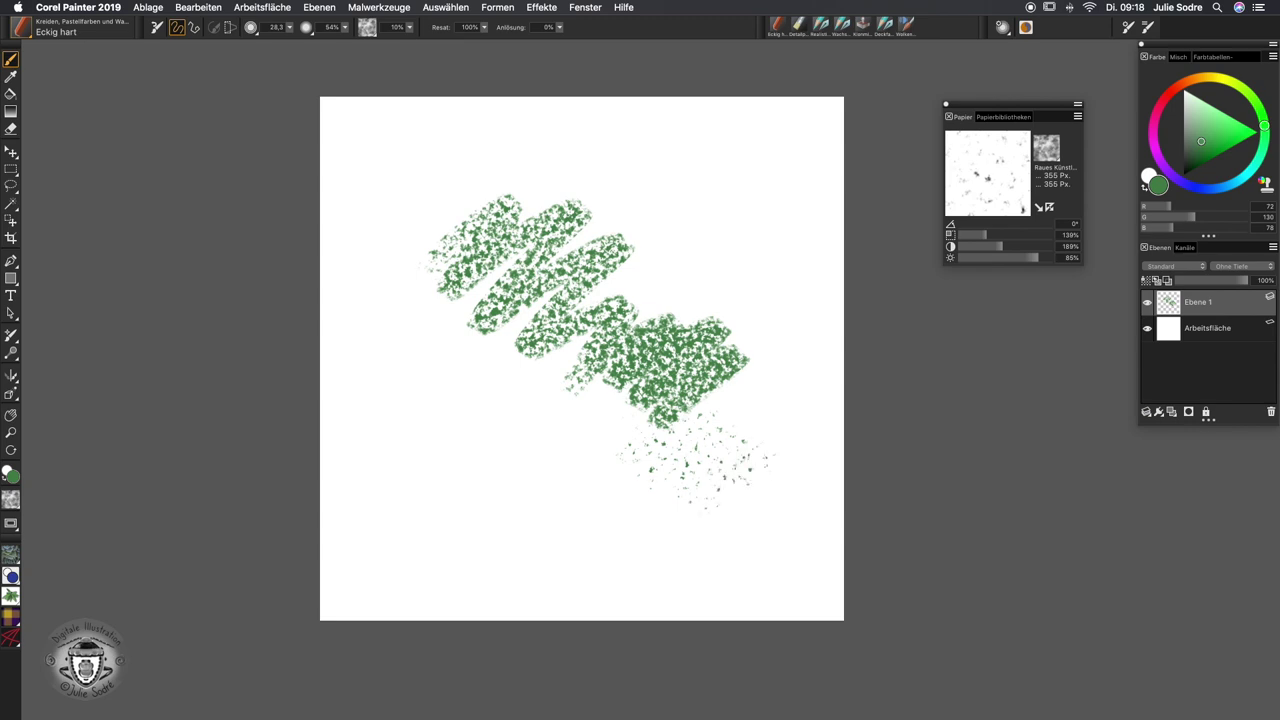
{"action": "left_click_drag", "start_coordinate": [765, 470], "coordinate": [712, 525]}
- Switch to Kaltgepresst Aquarell paper at 8% brightness and paint a light zigzag stroke
{"action": "left_click", "coordinate": [1046, 149]}
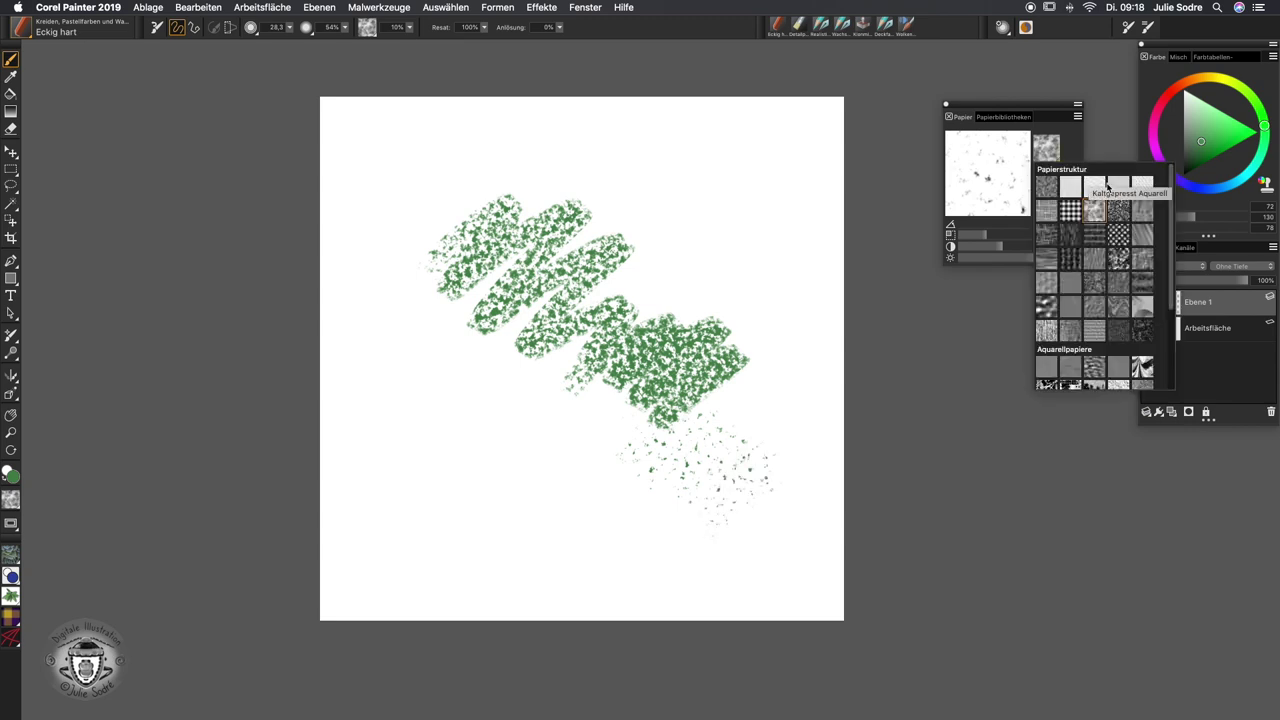
{"action": "left_click", "coordinate": [1107, 186]}
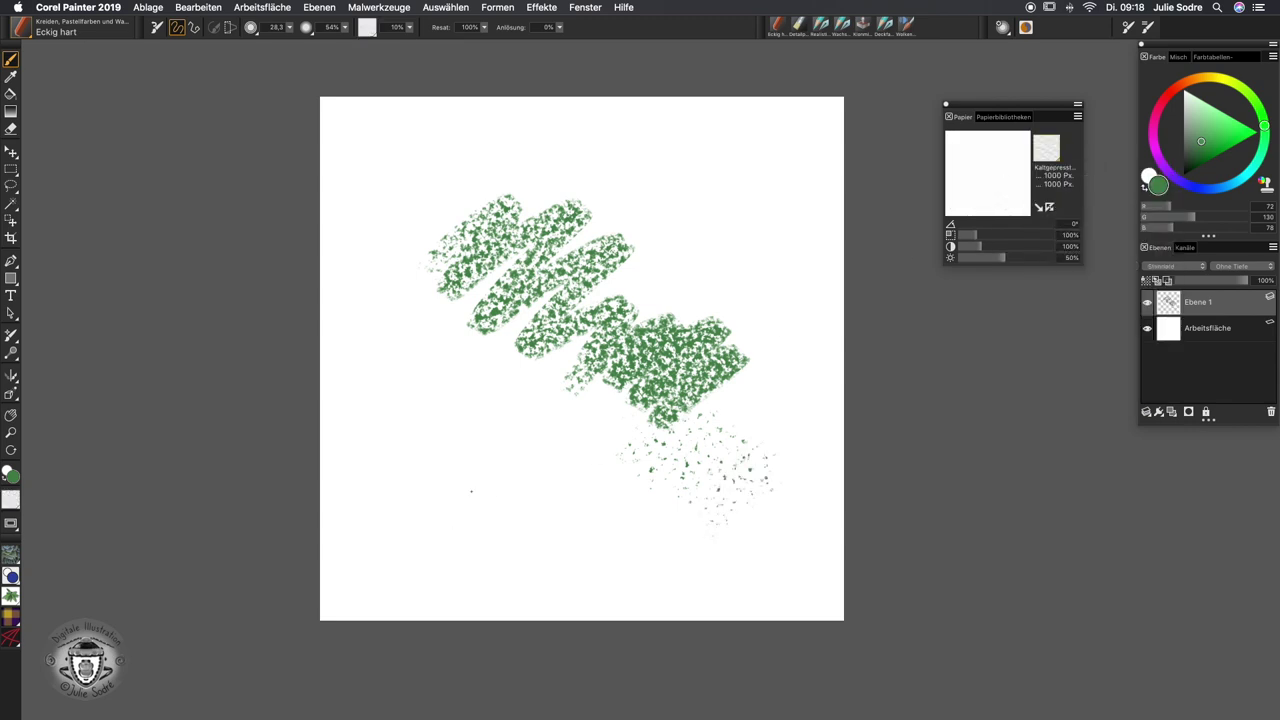
{"action": "mouse_move", "coordinate": [1005, 258]}
{"action": "left_mouse_down"}
{"action": "mouse_move", "coordinate": [970, 262]}
{"action": "mouse_move", "coordinate": [1000, 247]}
{"action": "left_mouse_up"}
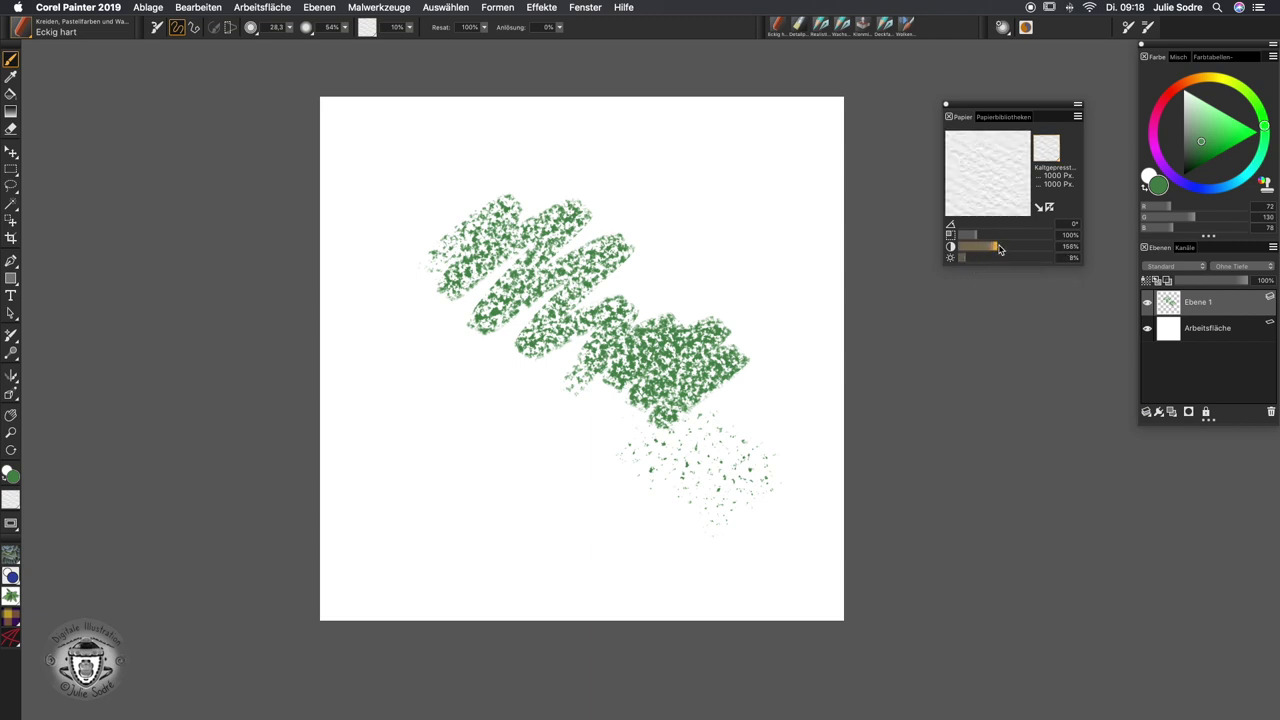
{"action": "mouse_move", "coordinate": [545, 435]}
{"action": "left_mouse_down"}
{"action": "mouse_move", "coordinate": [590, 490]}
{"action": "mouse_move", "coordinate": [620, 500]}
{"action": "mouse_move", "coordinate": [601, 560]}
{"action": "left_mouse_up"}
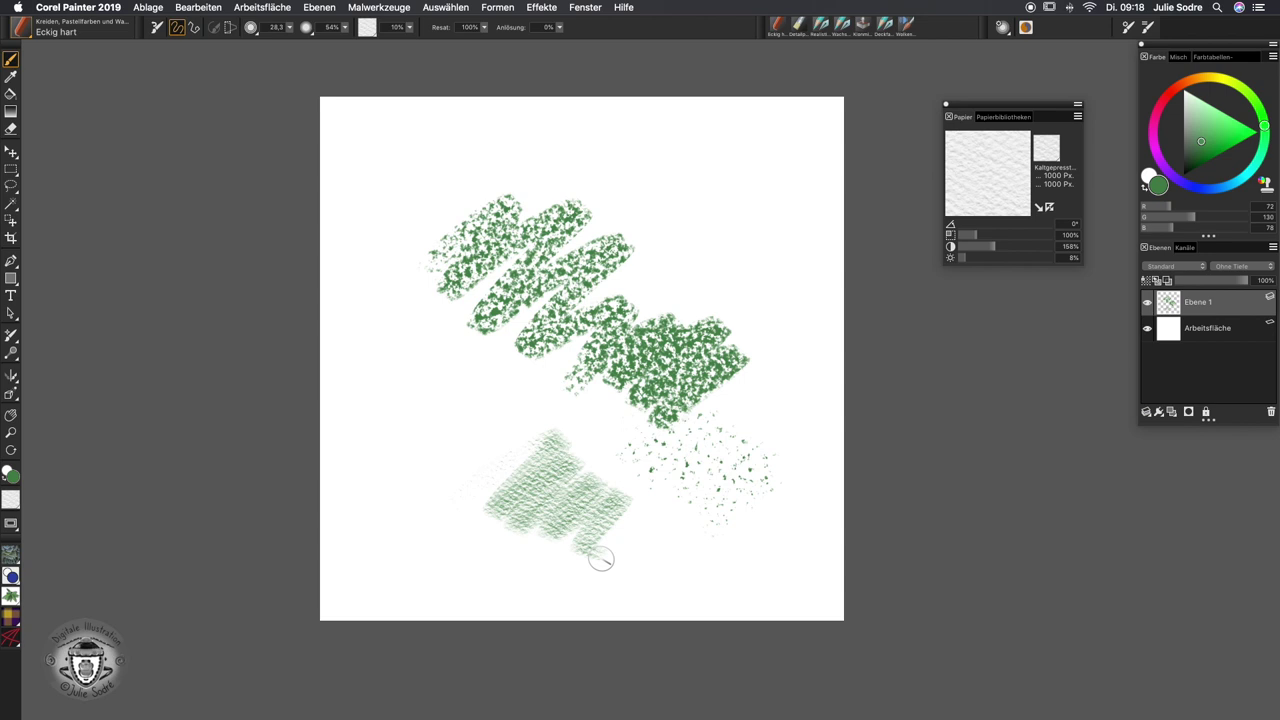
- Set paper contrast to 105%, paint dark green diagonal strokes, and enlarge paper scale to 122%
{"action": "left_click_drag", "start_coordinate": [995, 247], "coordinate": [982, 246]}
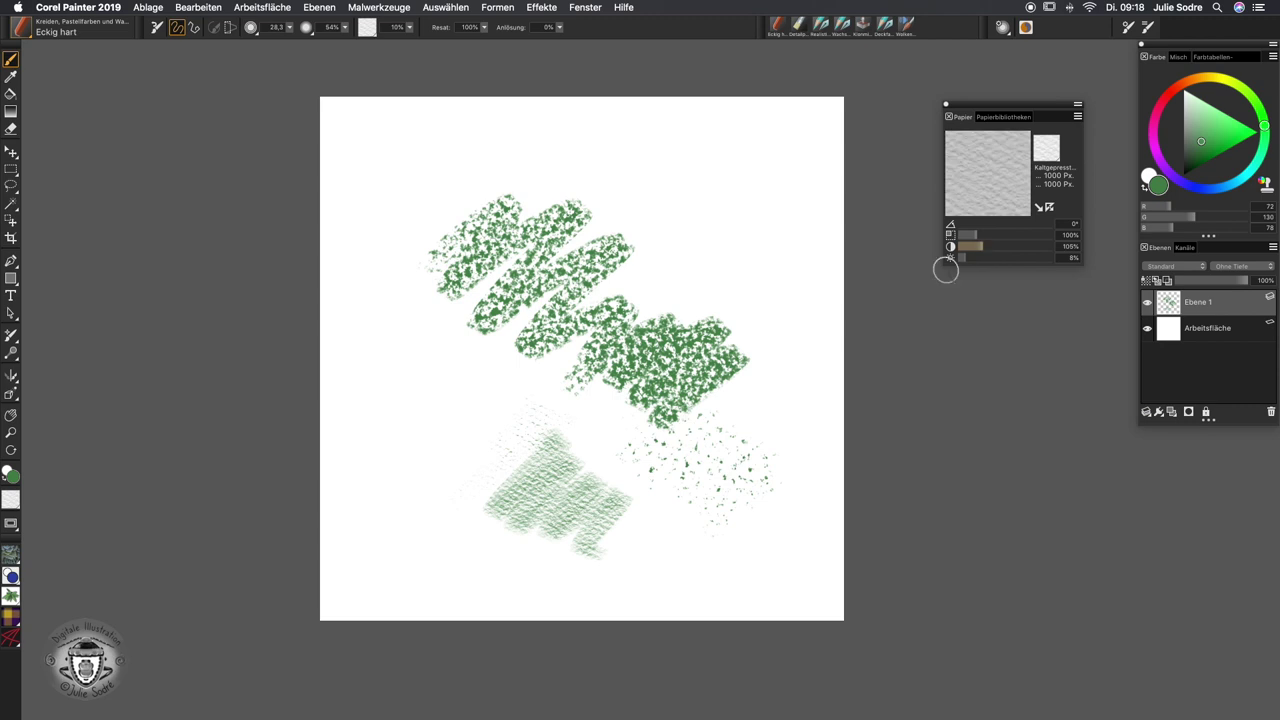
{"action": "mouse_move", "coordinate": [396, 470]}
{"action": "left_mouse_down"}
{"action": "mouse_move", "coordinate": [520, 400]}
{"action": "mouse_move", "coordinate": [452, 500]}
{"action": "left_mouse_up"}
{"action": "left_click_drag", "start_coordinate": [535, 385], "coordinate": [612, 490]}
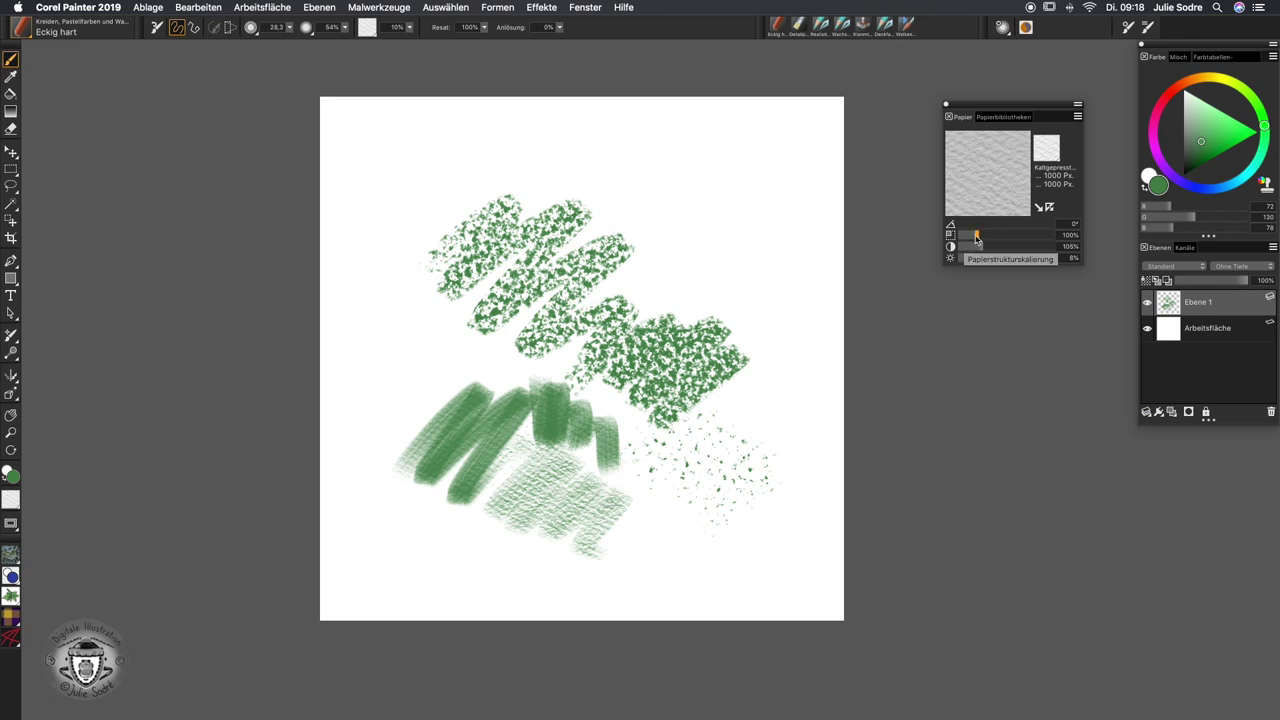
{"action": "left_click_drag", "start_coordinate": [976, 234], "coordinate": [982, 234]}
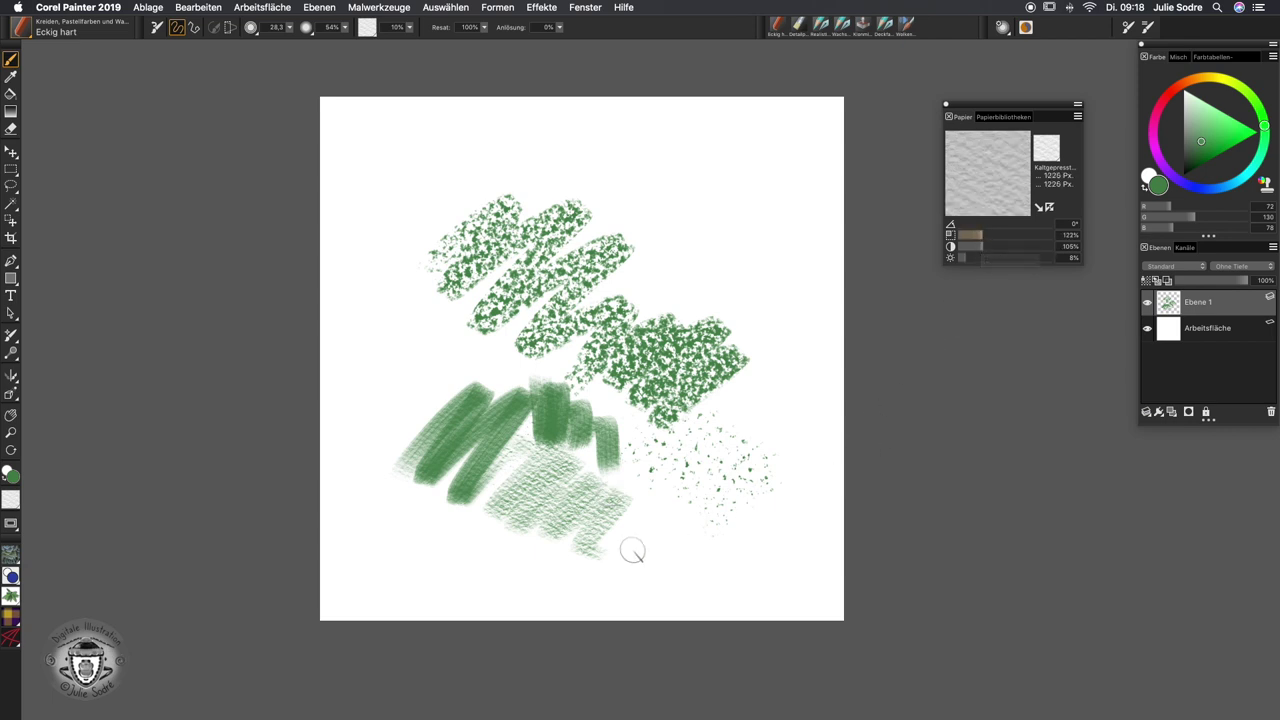
- Paint textured green chalk strokes near the bottom, upper right and left of centre
{"action": "left_click_drag", "start_coordinate": [631, 546], "coordinate": [716, 567]}
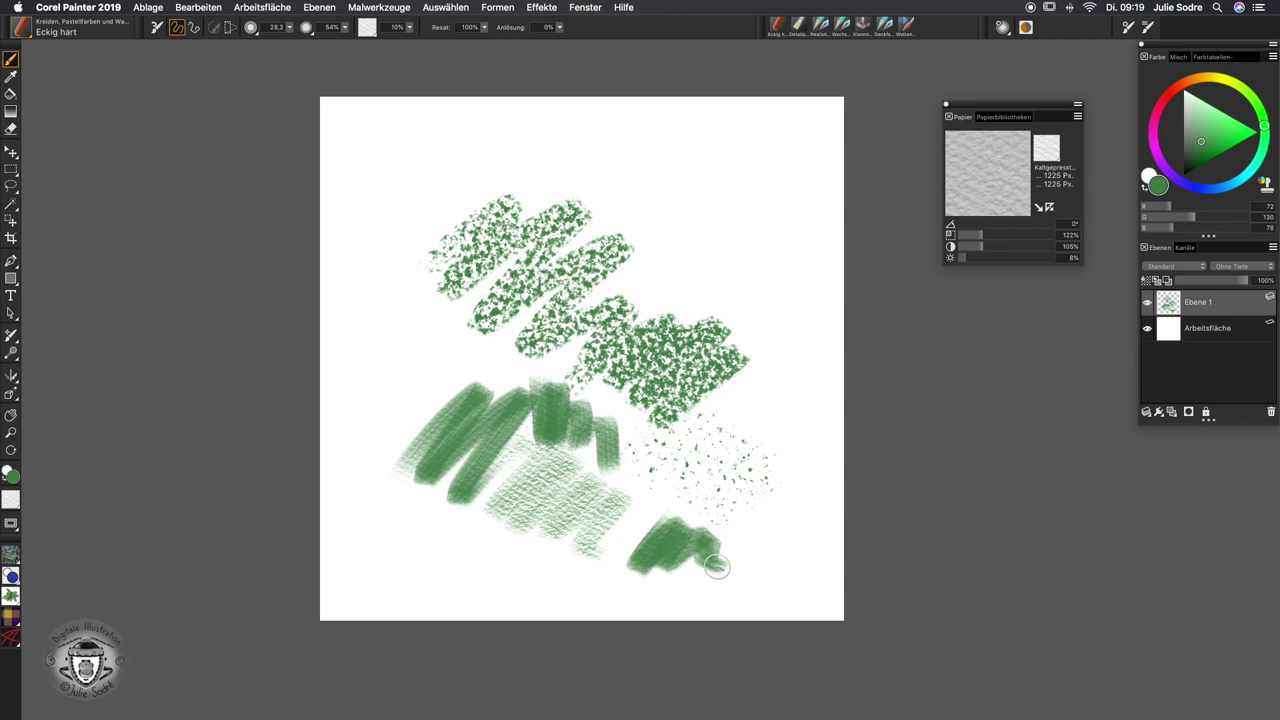
{"action": "mouse_move", "coordinate": [730, 418]}
{"action": "left_mouse_down"}
{"action": "mouse_move", "coordinate": [792, 446]}
{"action": "mouse_move", "coordinate": [725, 520]}
{"action": "mouse_move", "coordinate": [795, 505]}
{"action": "mouse_move", "coordinate": [760, 527]}
{"action": "left_mouse_up"}
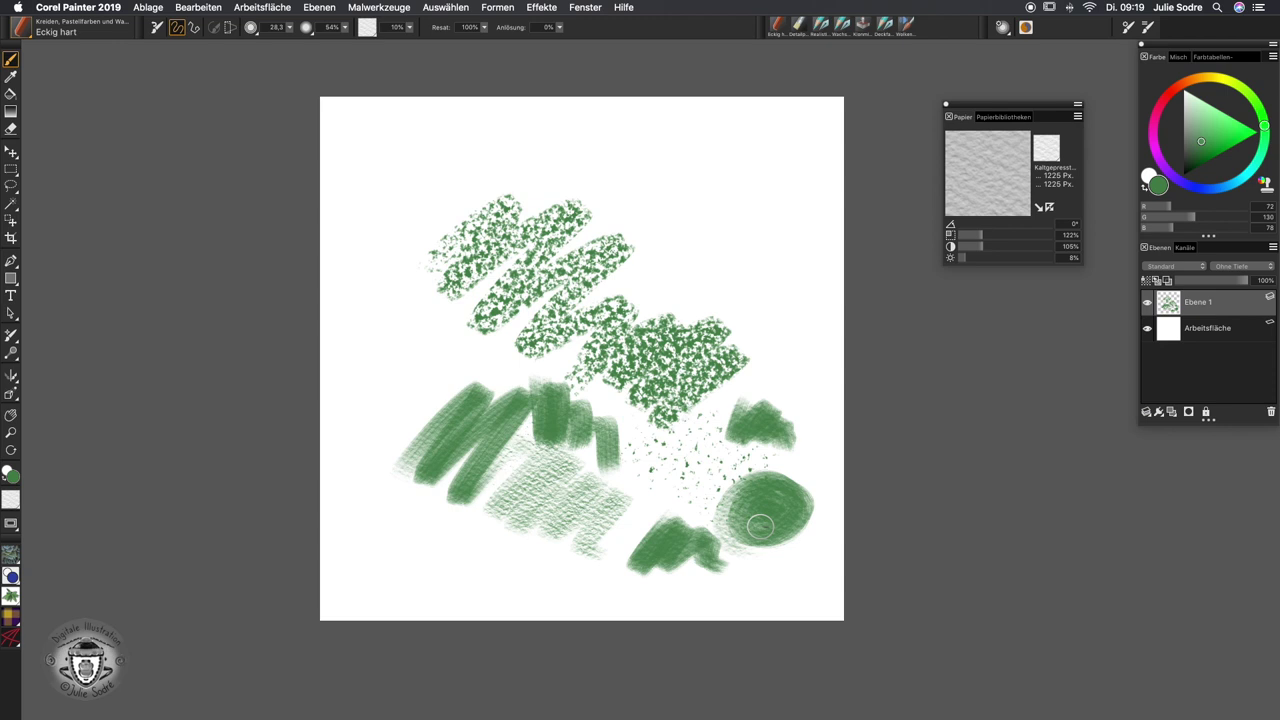
{"action": "mouse_move", "coordinate": [666, 282]}
{"action": "left_mouse_down"}
{"action": "mouse_move", "coordinate": [746, 246]}
{"action": "mouse_move", "coordinate": [715, 228]}
{"action": "left_mouse_up"}
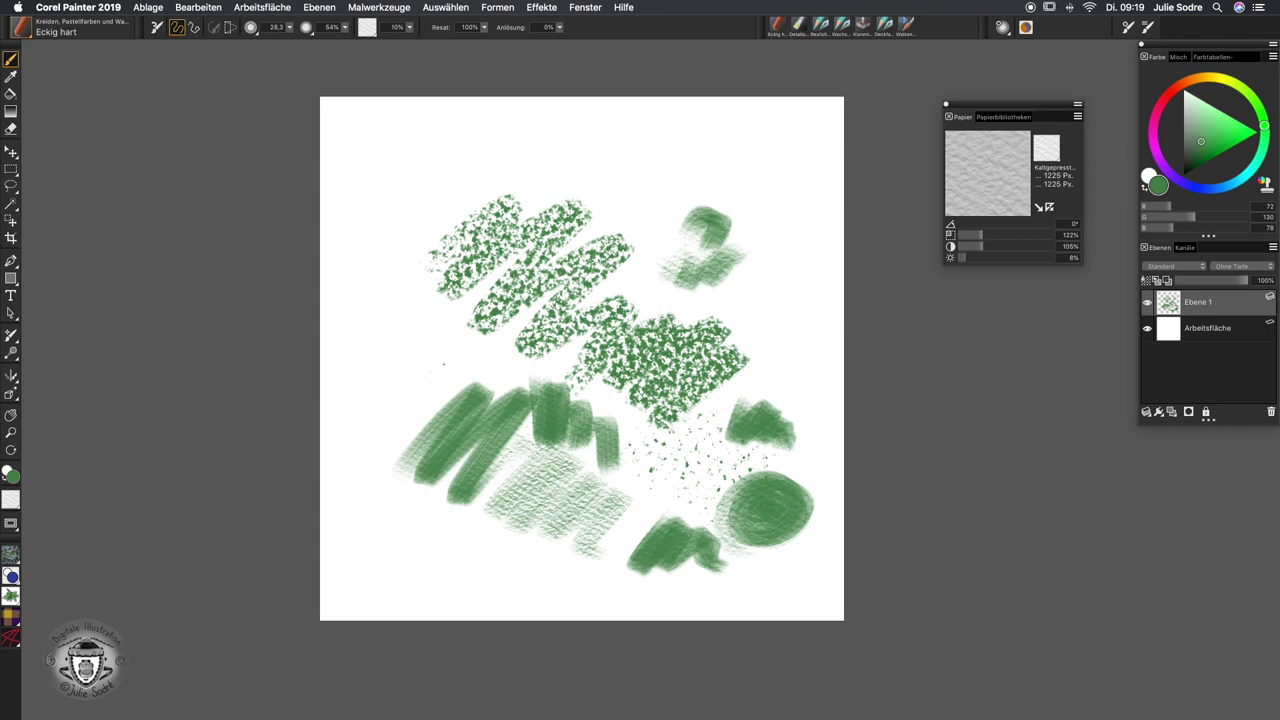
{"action": "mouse_move", "coordinate": [444, 364]}
{"action": "left_mouse_down"}
{"action": "mouse_move", "coordinate": [420, 380]}
{"action": "mouse_move", "coordinate": [500, 352]}
{"action": "mouse_move", "coordinate": [515, 372]}
{"action": "mouse_move", "coordinate": [586, 355]}
{"action": "left_mouse_up"}
{"action": "mouse_move", "coordinate": [420, 415]}
{"action": "left_mouse_down"}
{"action": "mouse_move", "coordinate": [425, 372]}
{"action": "mouse_move", "coordinate": [410, 375]}
{"action": "mouse_move", "coordinate": [482, 350]}
{"action": "mouse_move", "coordinate": [545, 355]}
{"action": "mouse_move", "coordinate": [610, 395]}
{"action": "mouse_move", "coordinate": [598, 469]}
{"action": "left_mouse_up"}
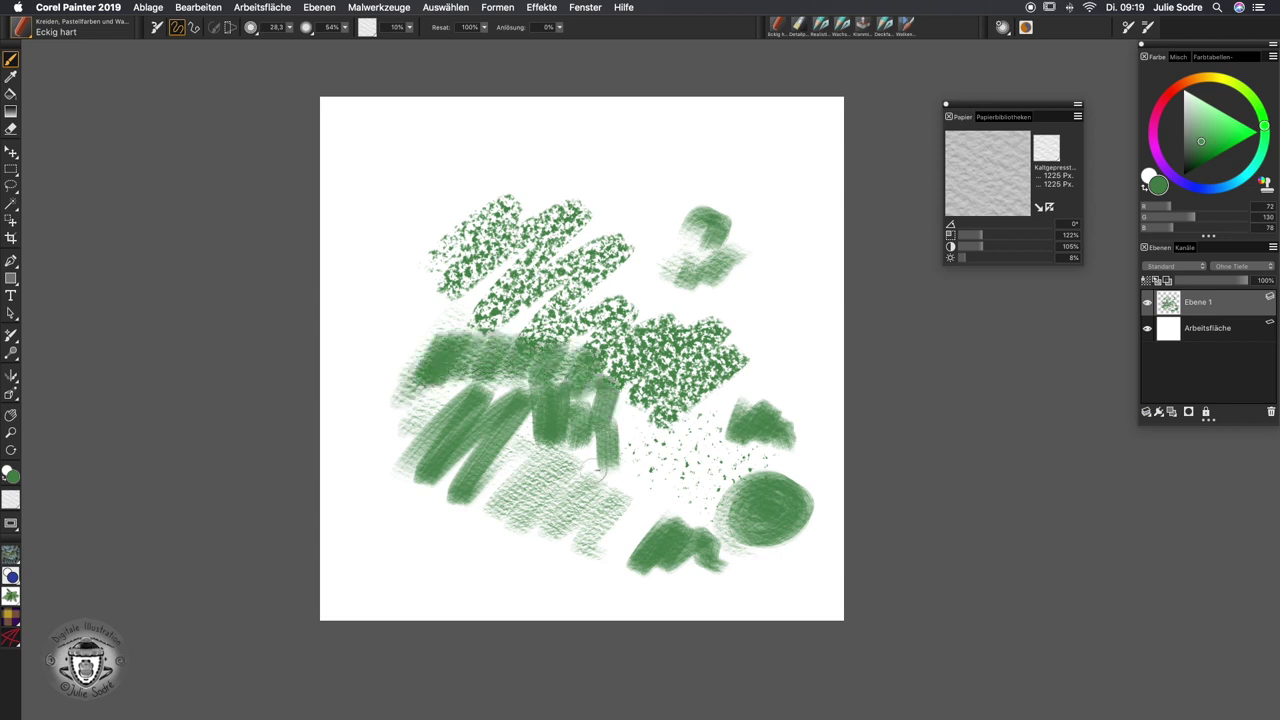
{"action": "left_click_drag", "start_coordinate": [443, 556], "coordinate": [484, 552]}
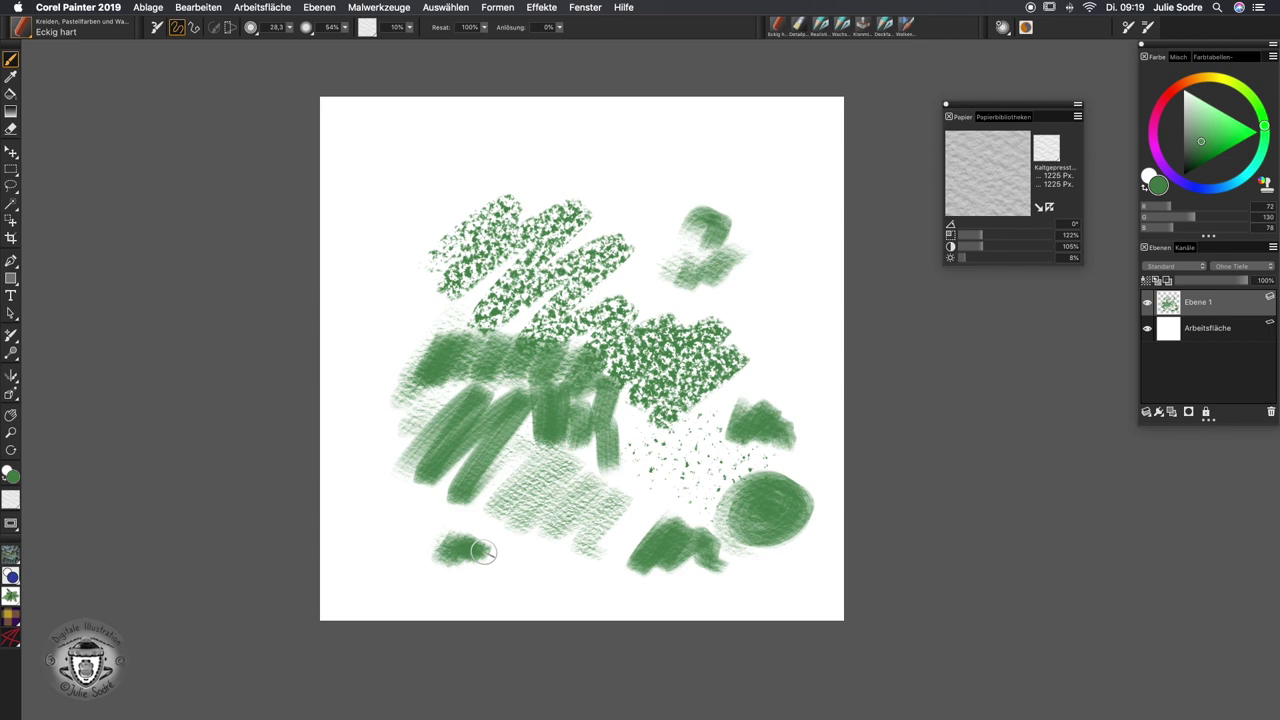
- Add dark green dabs at upper left and right, then wipe the whole canvas
{"action": "left_click_drag", "start_coordinate": [404, 276], "coordinate": [430, 270]}
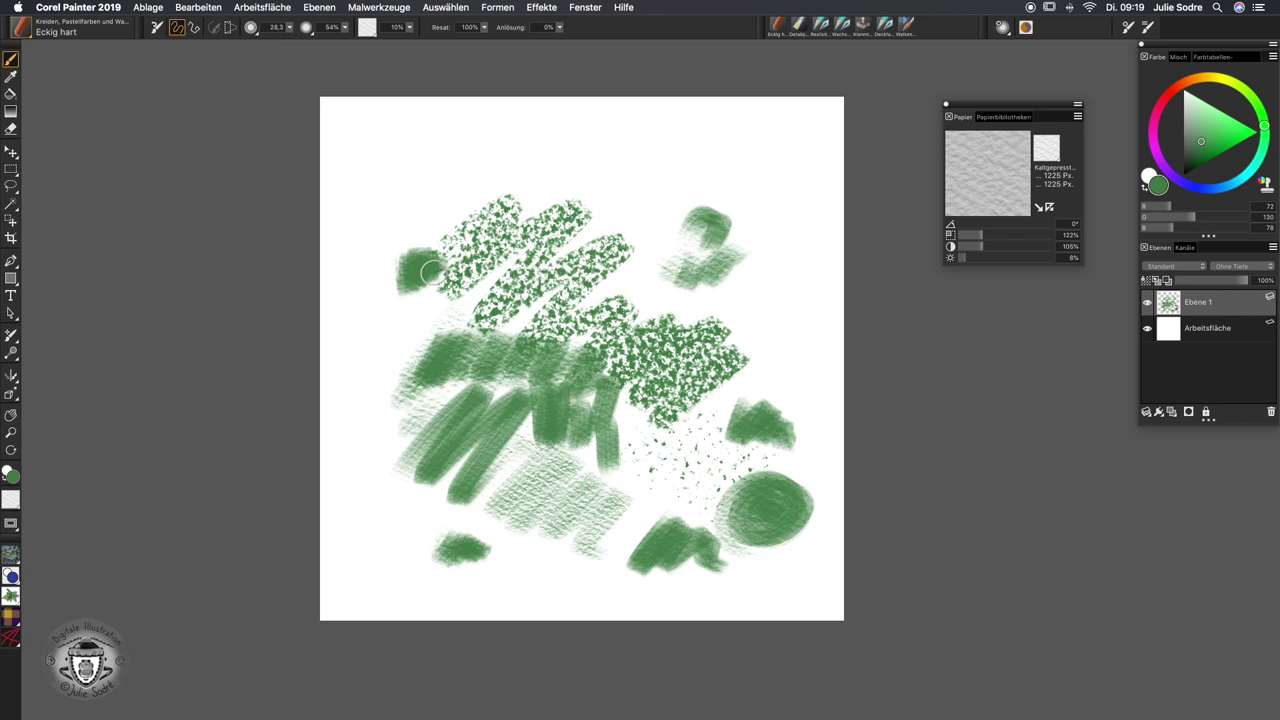
{"action": "left_click_drag", "start_coordinate": [440, 288], "coordinate": [424, 330]}
{"action": "left_click_drag", "start_coordinate": [745, 322], "coordinate": [745, 335]}
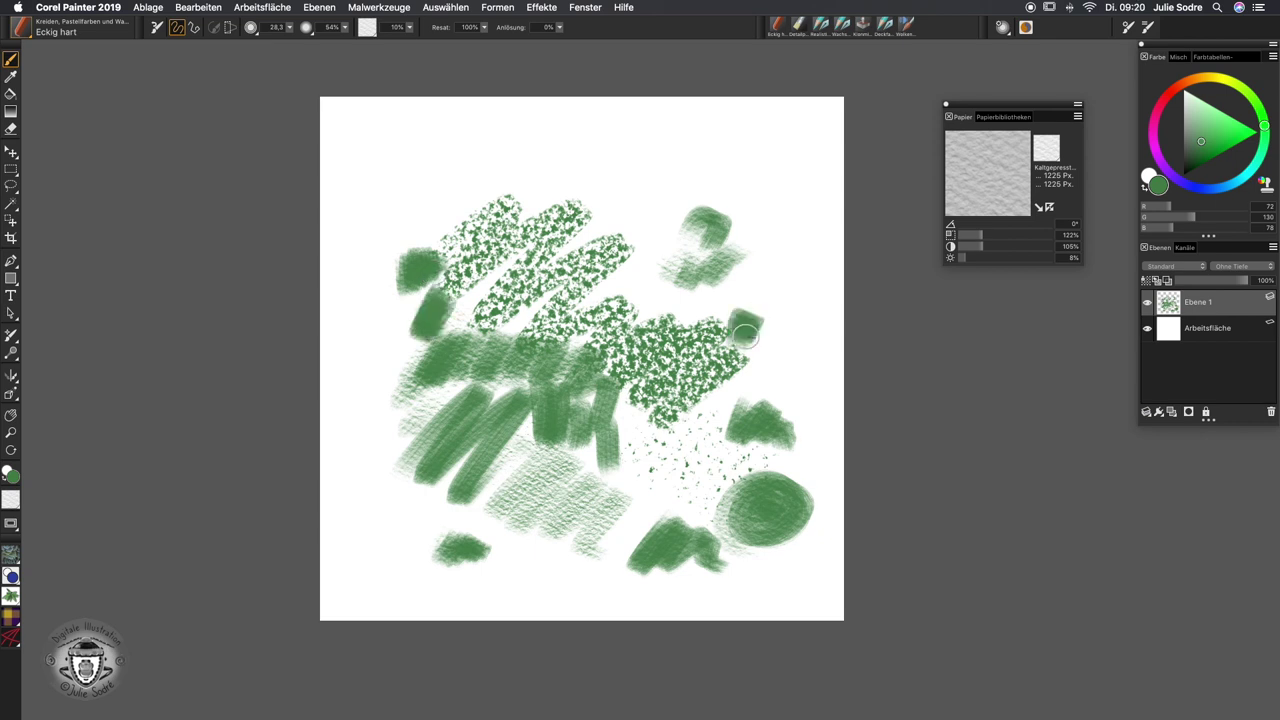
{"action": "key", "text": "super+a"}
{"action": "key", "text": "BackSpace"}
- Switch to the small-dotted paper, raise its scale to 204%, and paint dotted strokes
{"action": "left_click", "coordinate": [1046, 148]}
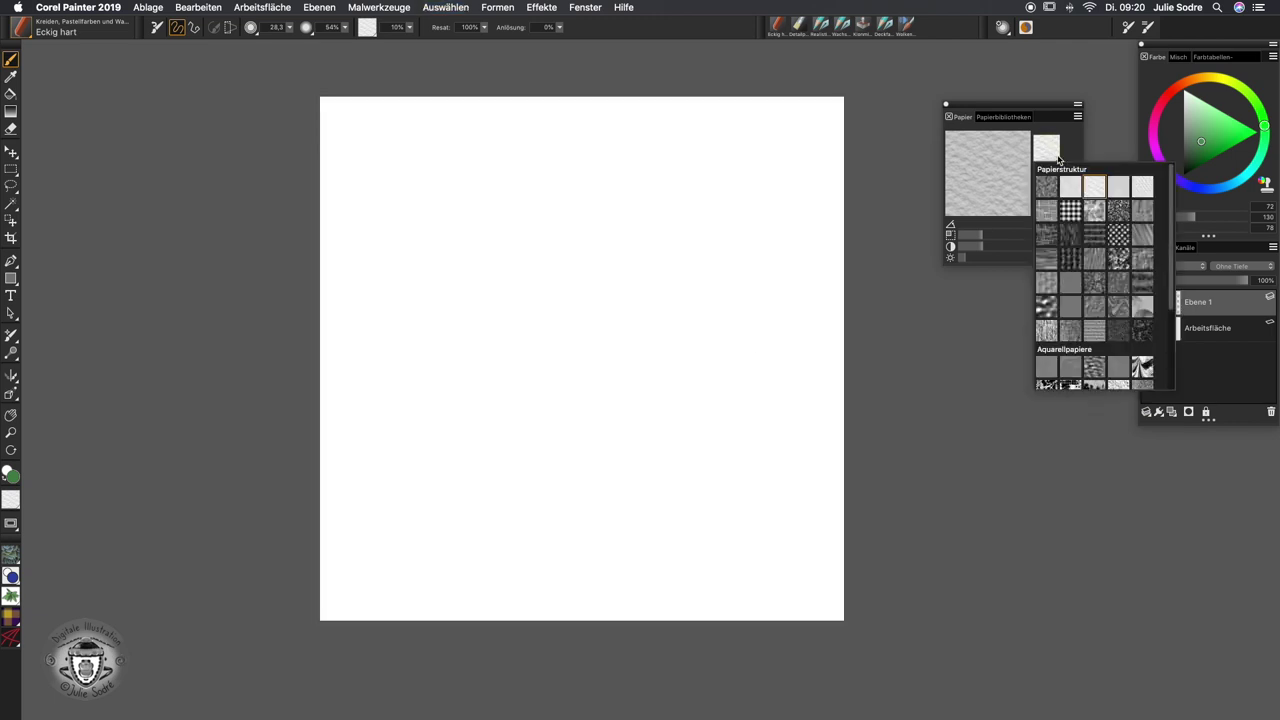
{"action": "left_click", "coordinate": [1070, 210]}
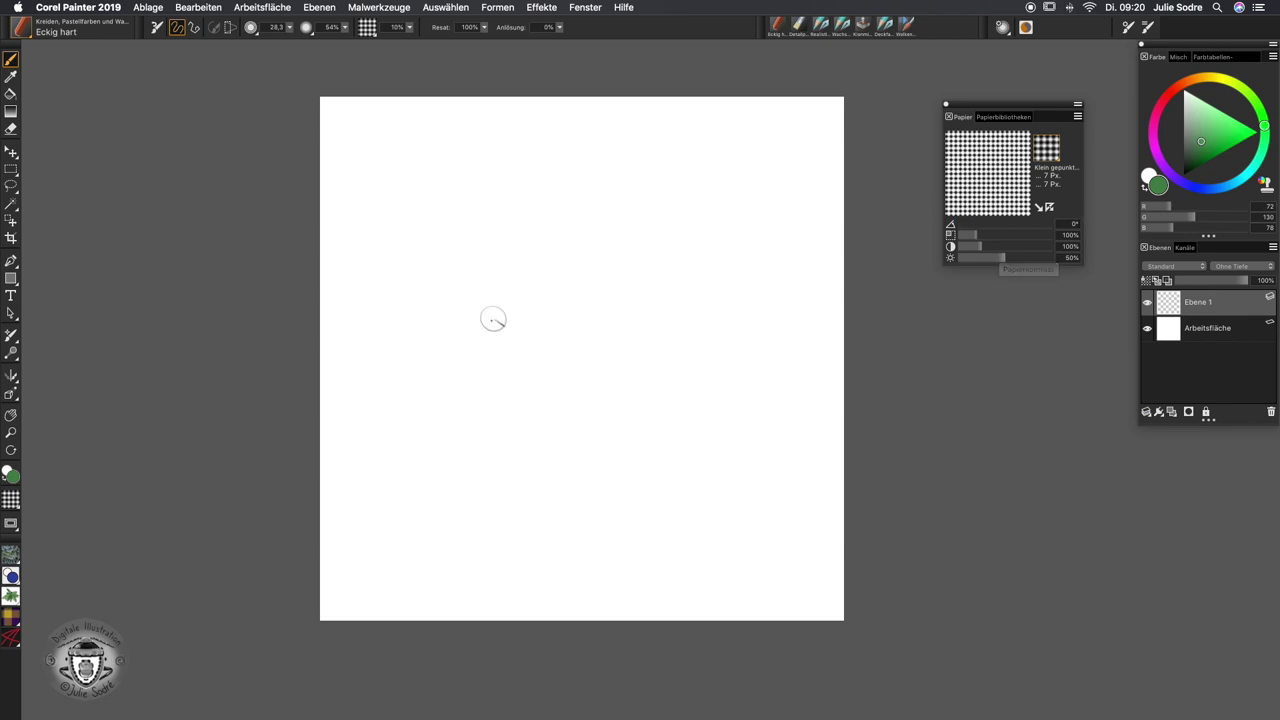
{"action": "mouse_move", "coordinate": [468, 362]}
{"action": "left_mouse_down"}
{"action": "mouse_move", "coordinate": [615, 222]}
{"action": "mouse_move", "coordinate": [672, 245]}
{"action": "mouse_move", "coordinate": [548, 392]}
{"action": "left_mouse_up"}
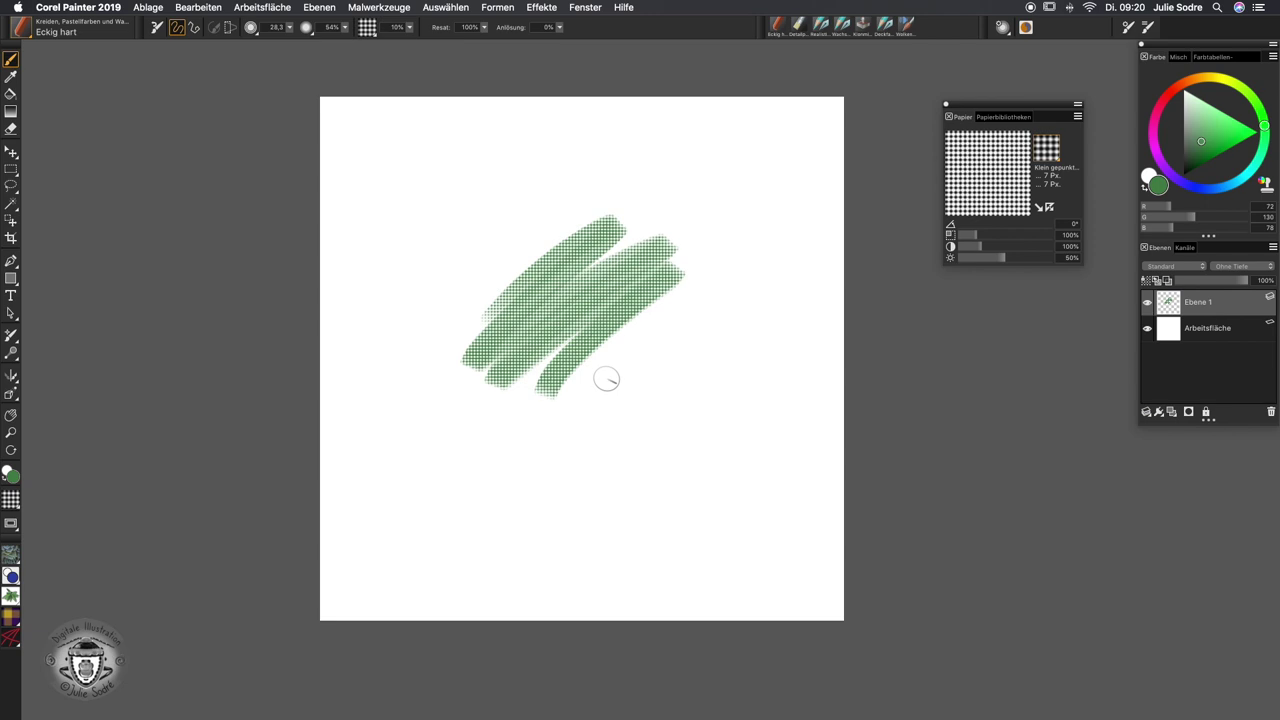
{"action": "left_click_drag", "start_coordinate": [975, 235], "coordinate": [1002, 235]}
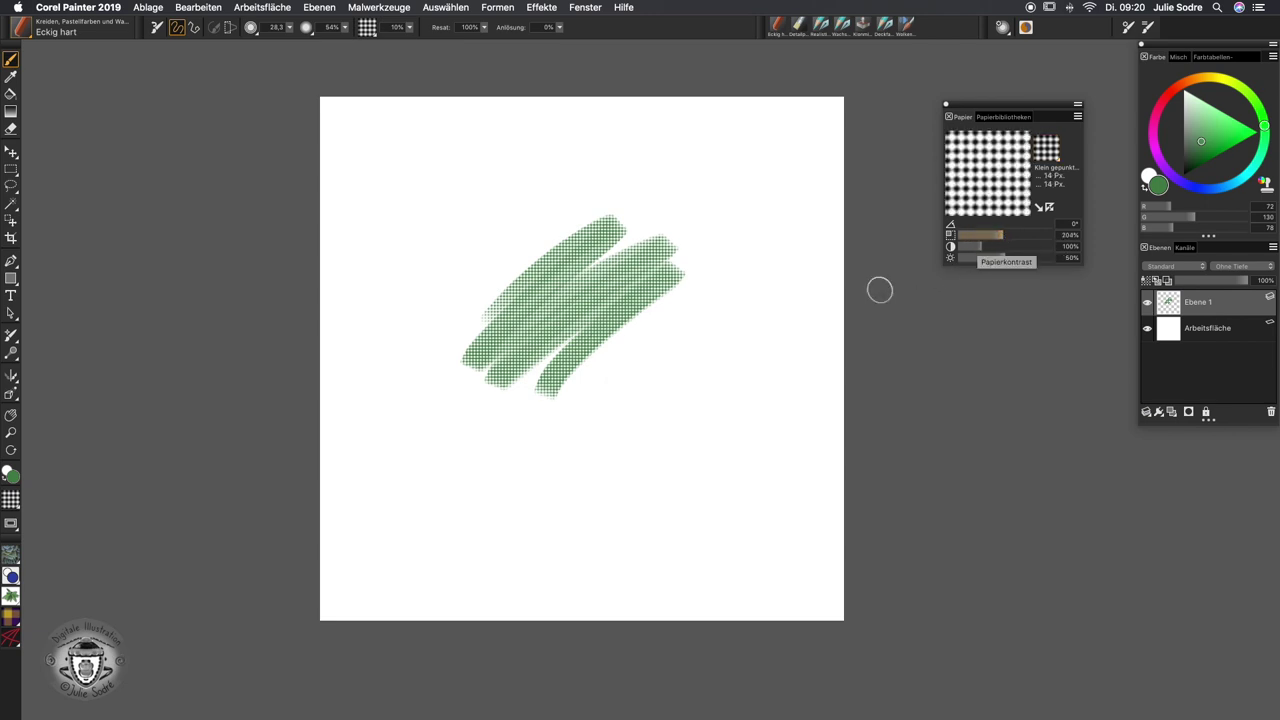
{"action": "mouse_move", "coordinate": [534, 470]}
{"action": "left_mouse_down"}
{"action": "mouse_move", "coordinate": [625, 378]}
{"action": "mouse_move", "coordinate": [560, 495]}
{"action": "mouse_move", "coordinate": [645, 530]}
{"action": "left_mouse_up"}
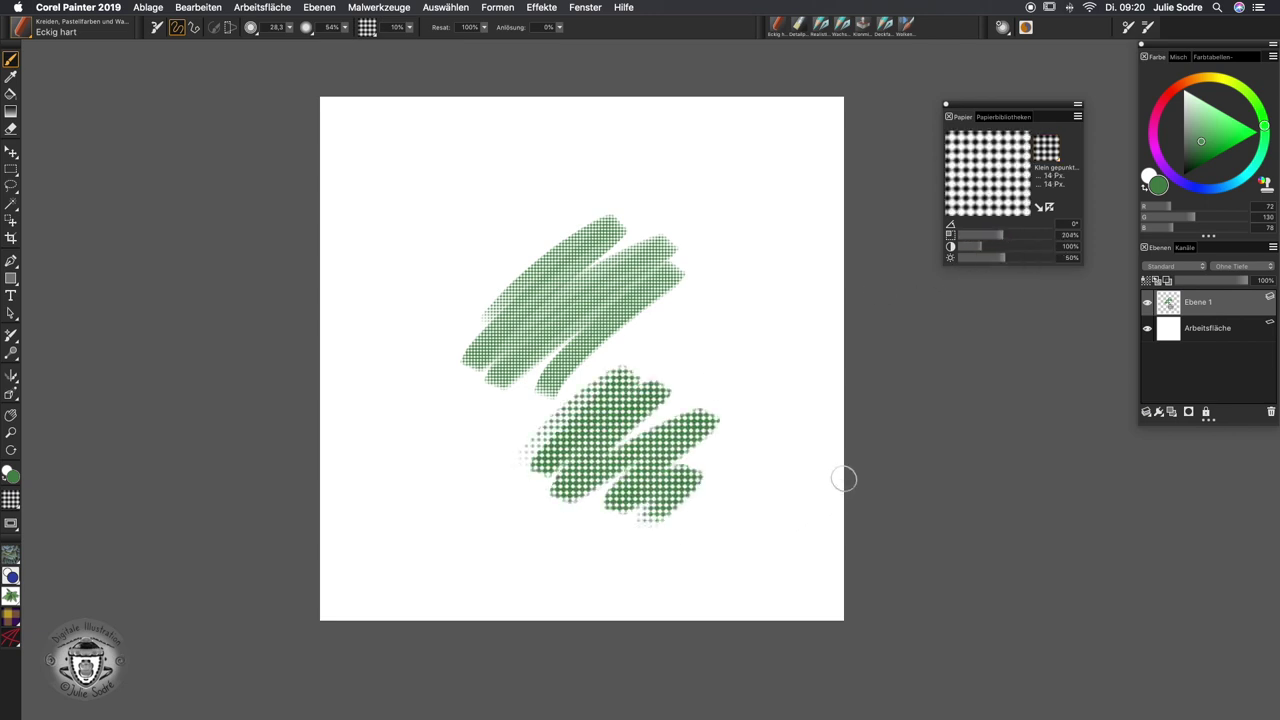
{"action": "mouse_move", "coordinate": [542, 562]}
{"action": "left_mouse_down"}
{"action": "mouse_move", "coordinate": [642, 528]}
{"action": "mouse_move", "coordinate": [690, 552]}
{"action": "mouse_move", "coordinate": [718, 545]}
{"action": "left_mouse_up"}
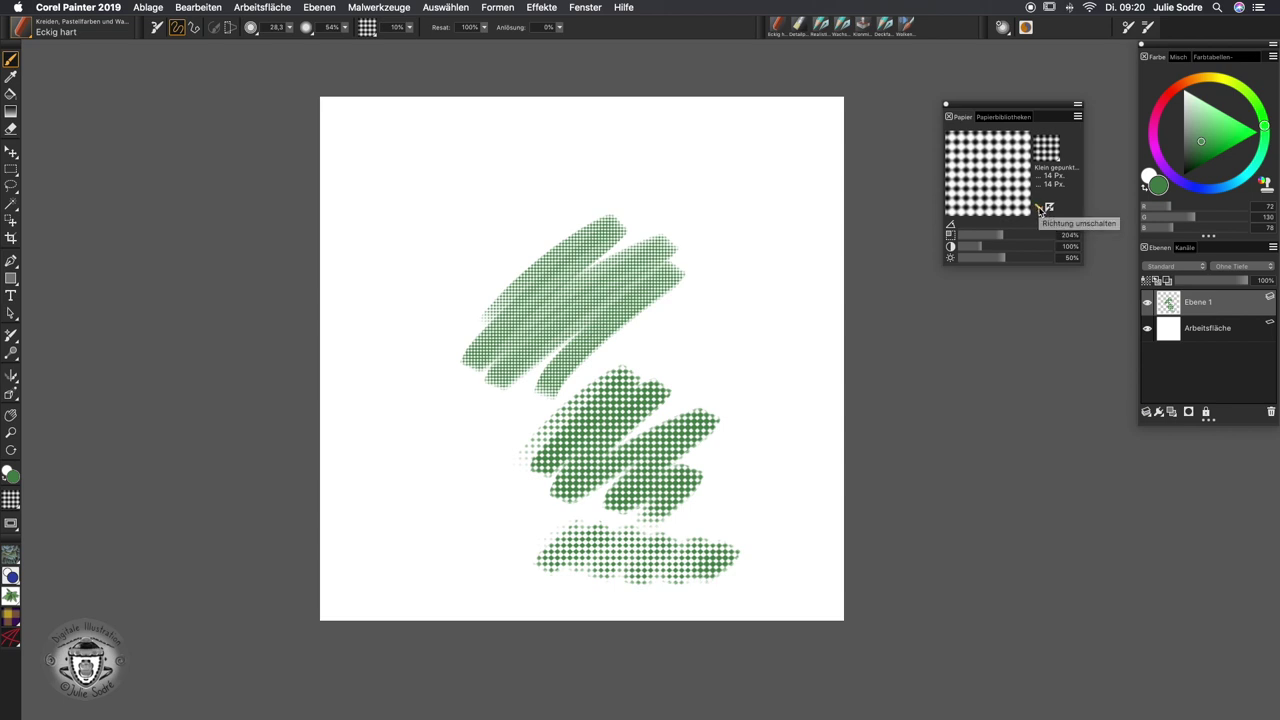
{"action": "mouse_move", "coordinate": [497, 424]}
{"action": "left_mouse_down"}
{"action": "mouse_move", "coordinate": [412, 545]}
{"action": "mouse_move", "coordinate": [540, 400]}
{"action": "mouse_move", "coordinate": [470, 550]}
{"action": "mouse_move", "coordinate": [520, 470]}
{"action": "mouse_move", "coordinate": [455, 425]}
{"action": "mouse_move", "coordinate": [470, 395]}
{"action": "mouse_move", "coordinate": [430, 440]}
{"action": "mouse_move", "coordinate": [445, 493]}
{"action": "left_mouse_up"}
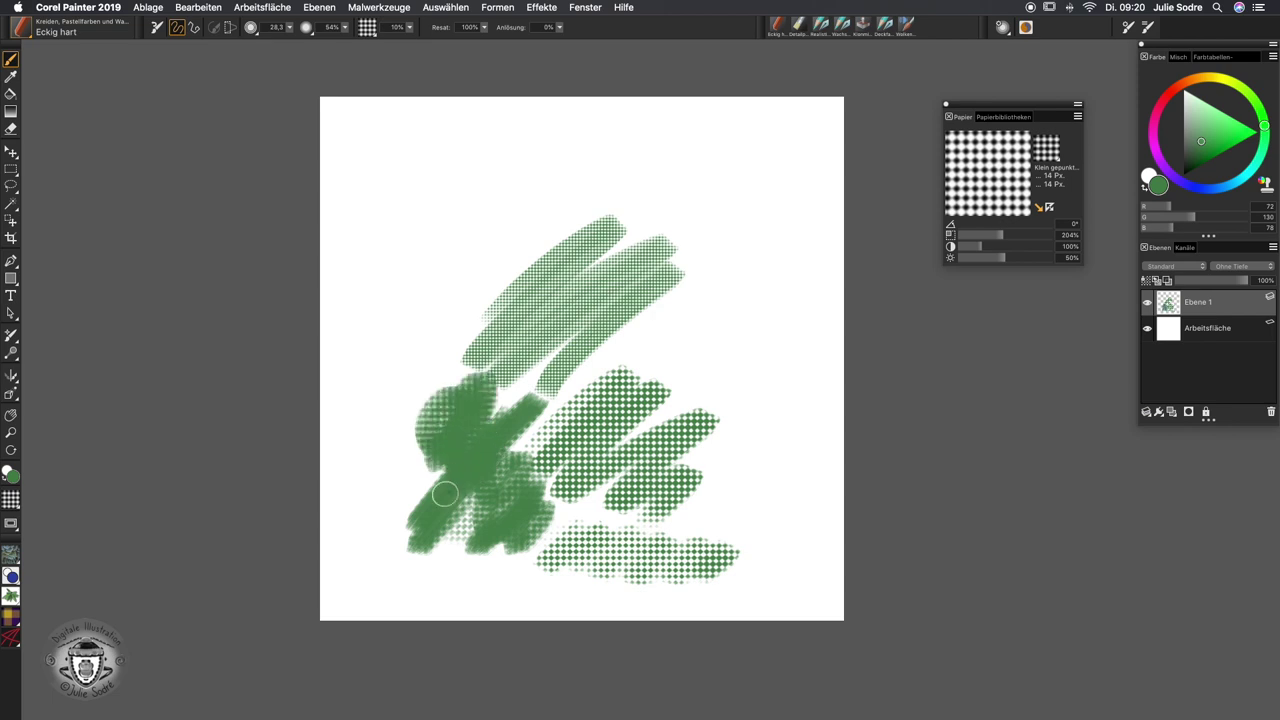
- Paint a series of diagonal green halftone strokes toward the upper right
{"action": "mouse_move", "coordinate": [861, 216]}
{"action": "left_mouse_down"}
{"action": "mouse_move", "coordinate": [700, 365]}
{"action": "mouse_move", "coordinate": [881, 264]}
{"action": "left_mouse_up"}
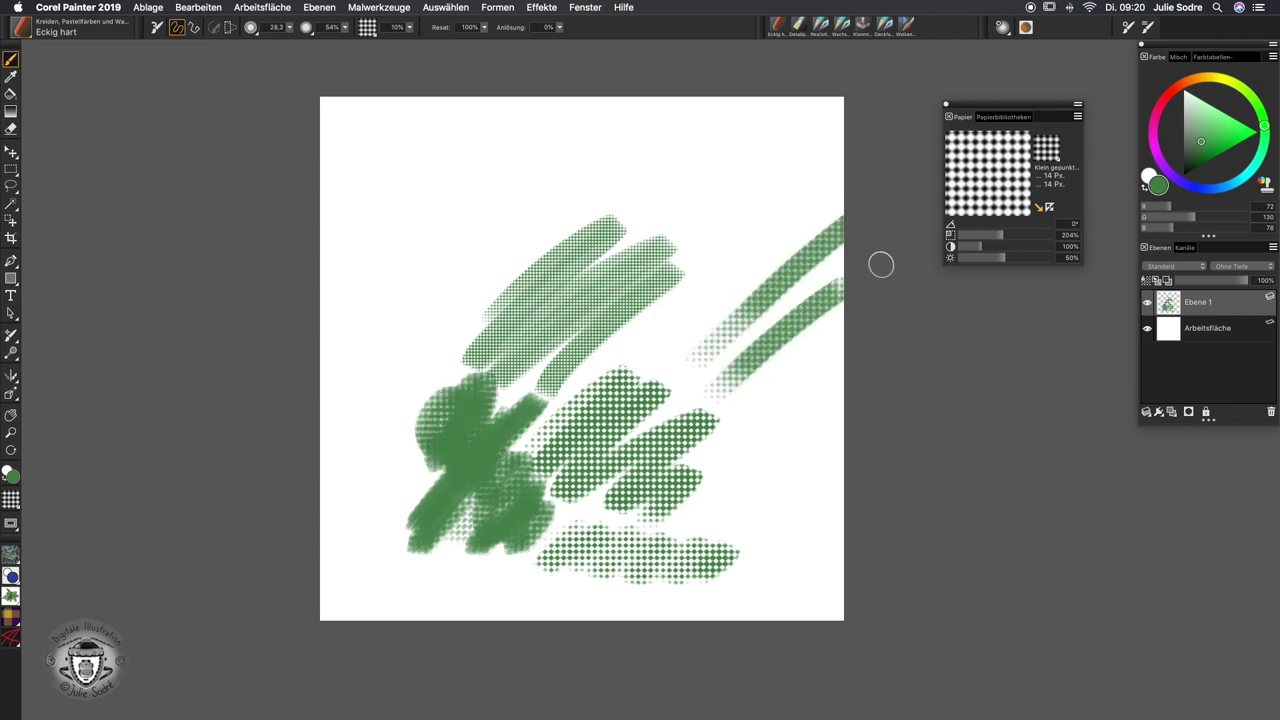
{"action": "left_click_drag", "start_coordinate": [700, 415], "coordinate": [861, 323]}
{"action": "left_click_drag", "start_coordinate": [740, 478], "coordinate": [871, 350]}
{"action": "left_click_drag", "start_coordinate": [732, 540], "coordinate": [897, 381]}
{"action": "left_click_drag", "start_coordinate": [635, 340], "coordinate": [862, 148]}
{"action": "left_click_drag", "start_coordinate": [686, 316], "coordinate": [906, 153]}
{"action": "left_click_drag", "start_coordinate": [484, 376], "coordinate": [664, 202]}
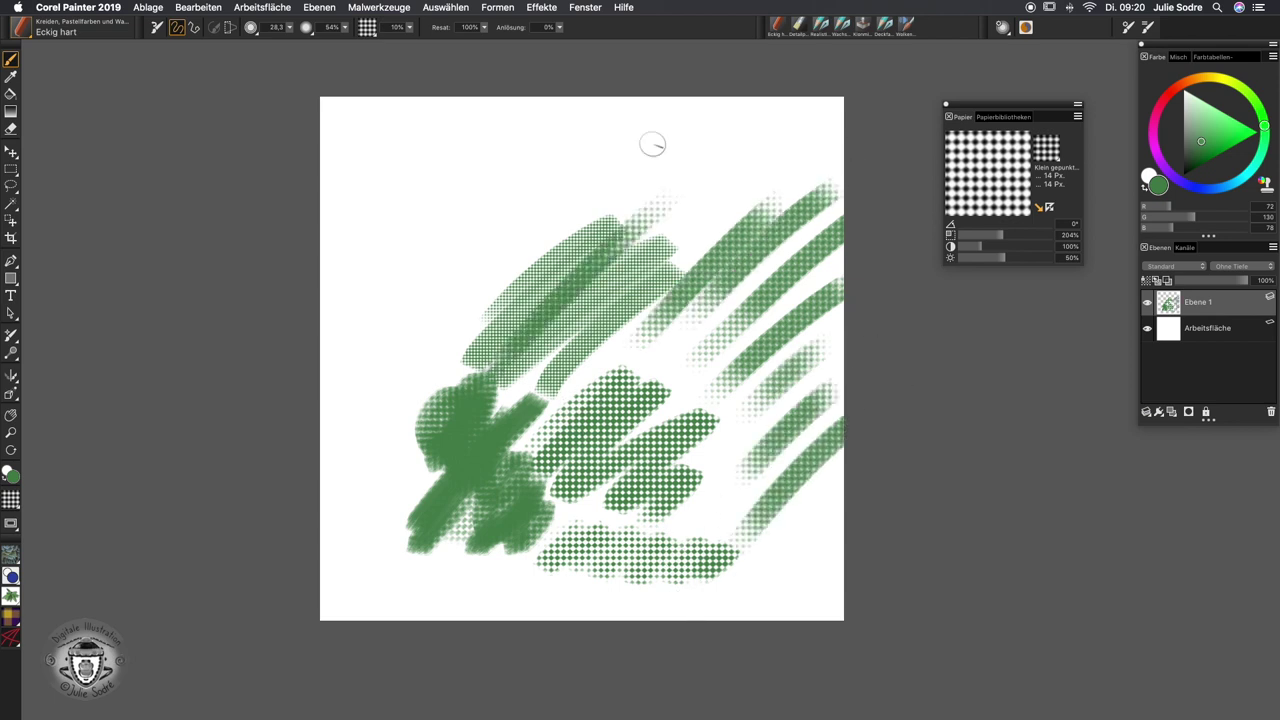
- Paint crossing up-right and down-right green strokes at the upper left
{"action": "left_click_drag", "start_coordinate": [548, 207], "coordinate": [398, 348]}
{"action": "left_click_drag", "start_coordinate": [437, 190], "coordinate": [560, 355]}
{"action": "left_click_drag", "start_coordinate": [550, 245], "coordinate": [645, 390]}
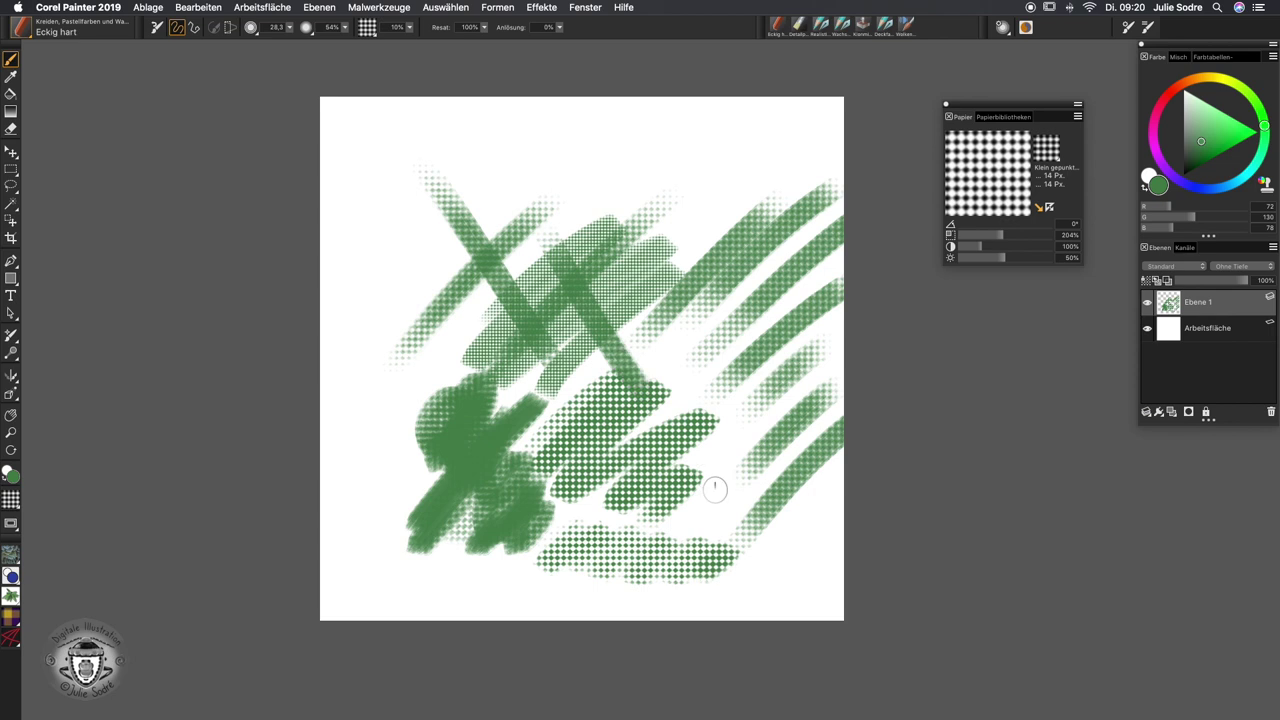
- Clear the canvas, set dotted paper scale to 360%, zoom in, and enlarge the brush to about 74
{"action": "key", "text": "super+a"}
{"action": "key", "text": "BackSpace"}
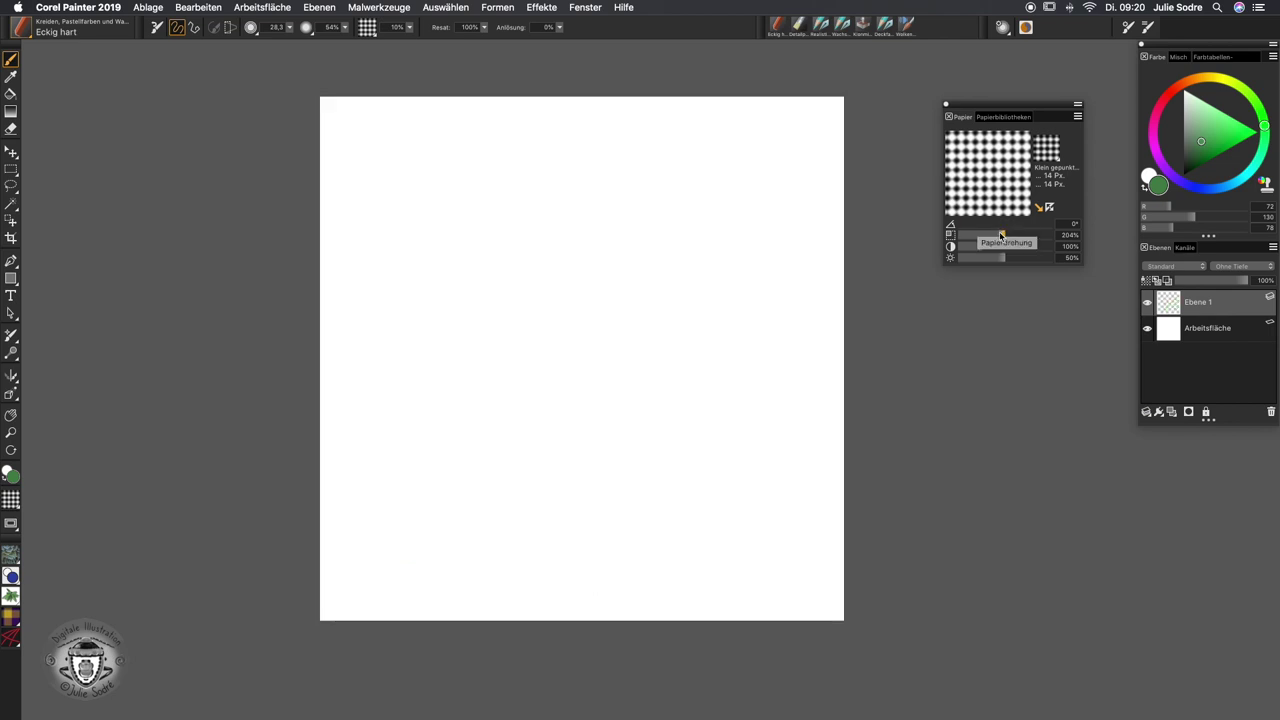
{"action": "left_click_drag", "start_coordinate": [1003, 235], "coordinate": [1040, 236]}
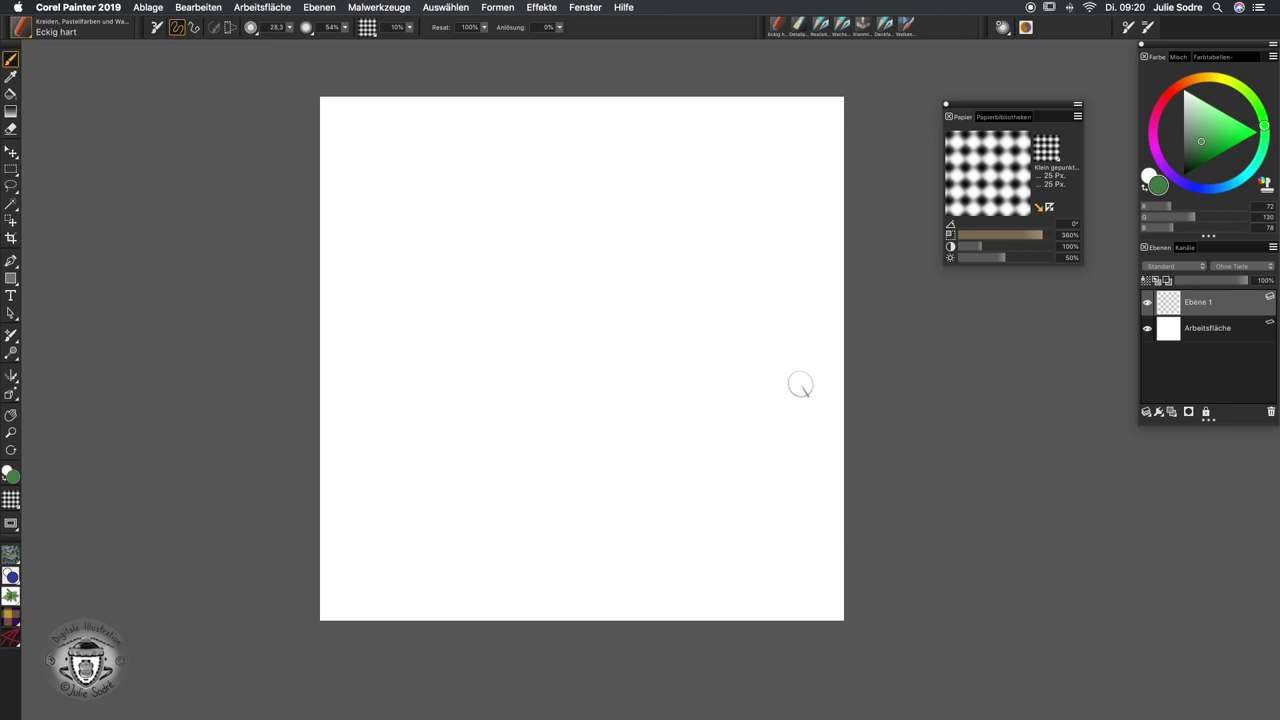
{"action": "key", "text": "super+plus"}
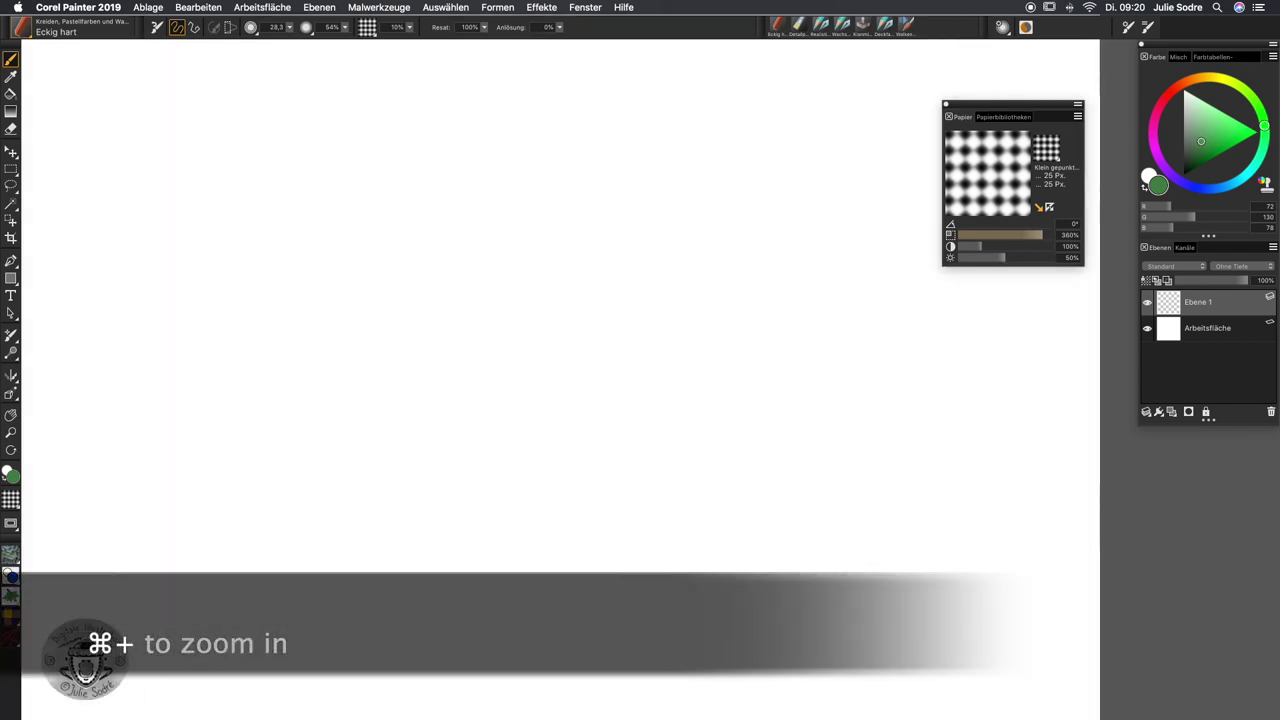
{"action": "left_click_drag", "start_coordinate": [449, 437], "coordinate": [523, 437]}
- Paint green dotted chalk patches, then orange-brown strokes across the centre-right
{"action": "left_click_drag", "start_coordinate": [311, 500], "coordinate": [511, 389]}
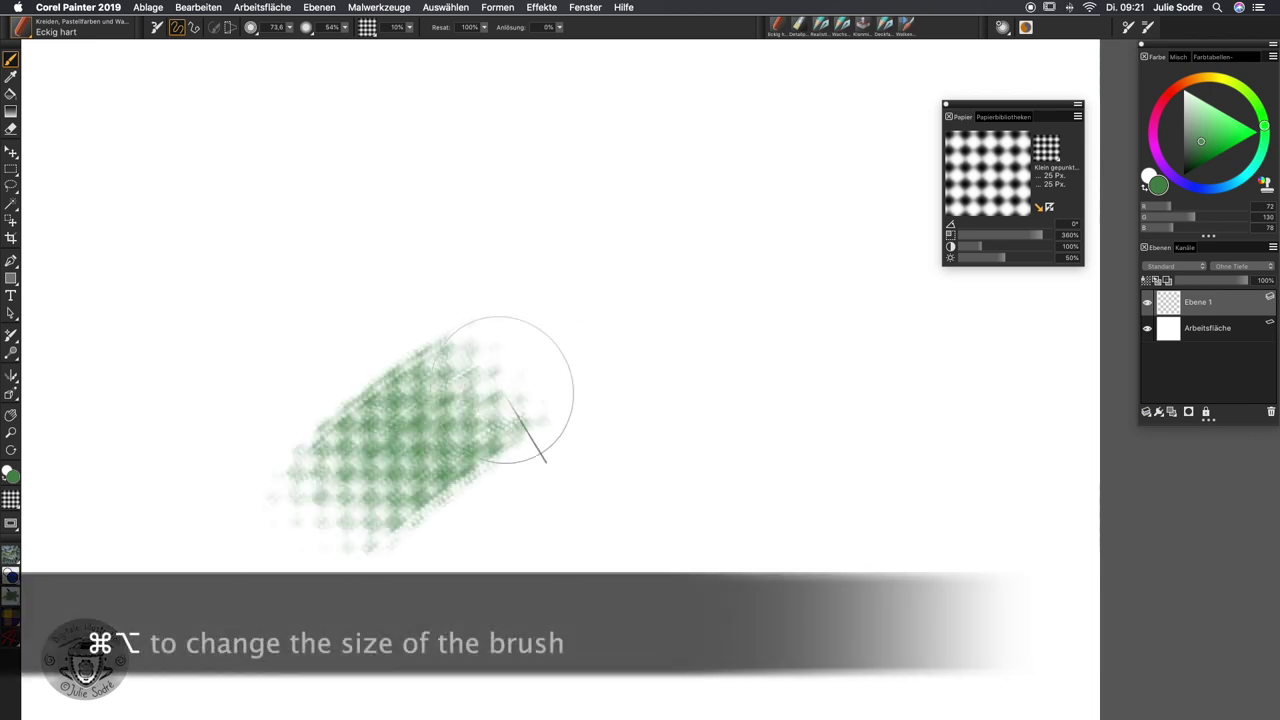
{"action": "mouse_move", "coordinate": [450, 560]}
{"action": "left_mouse_down"}
{"action": "mouse_move", "coordinate": [600, 430]}
{"action": "mouse_move", "coordinate": [800, 480]}
{"action": "mouse_move", "coordinate": [785, 578]}
{"action": "mouse_move", "coordinate": [820, 585]}
{"action": "left_mouse_up"}
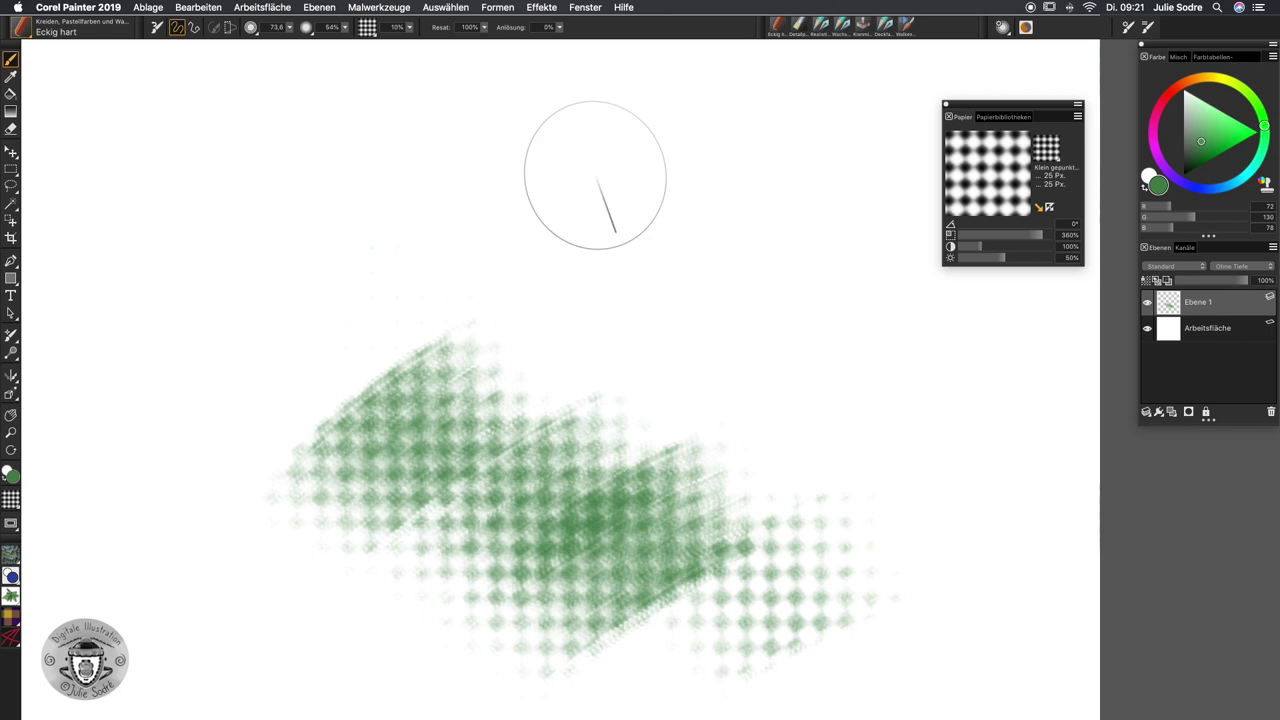
{"action": "left_click_drag", "start_coordinate": [320, 374], "coordinate": [440, 282]}
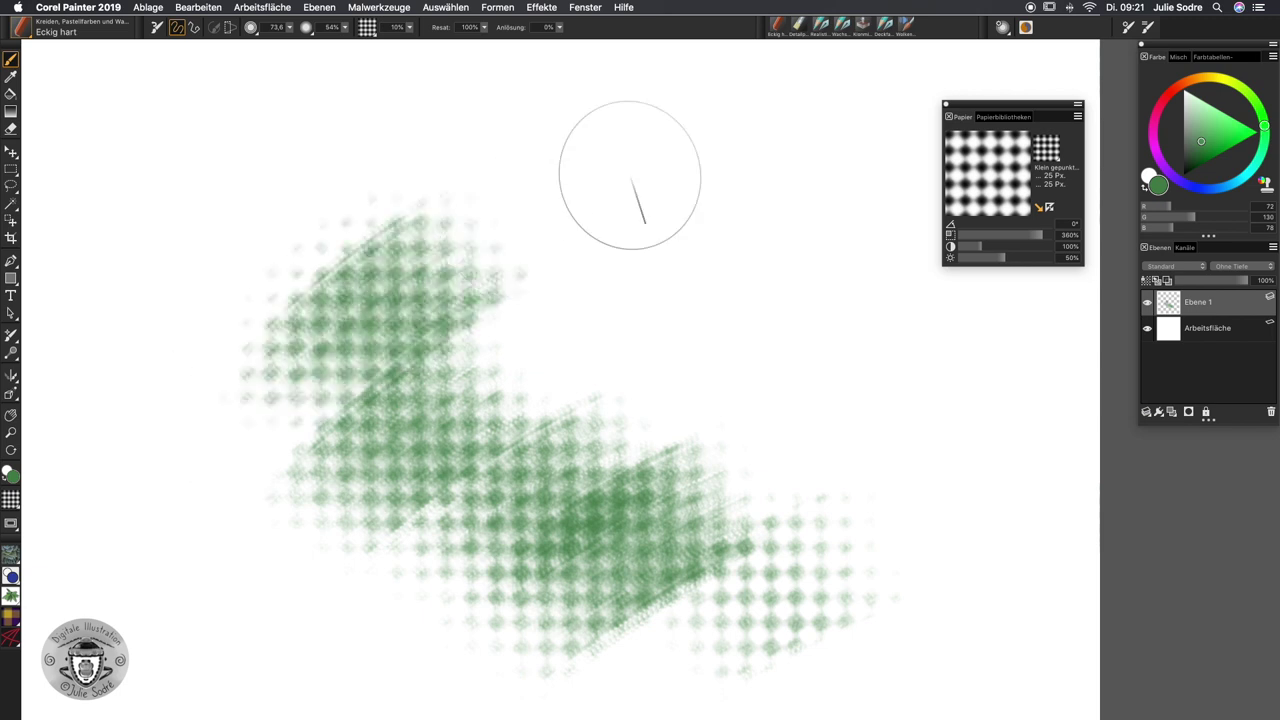
{"action": "left_click", "coordinate": [1190, 80]}
{"action": "mouse_move", "coordinate": [560, 250]}
{"action": "left_mouse_down"}
{"action": "mouse_move", "coordinate": [800, 450]}
{"action": "mouse_move", "coordinate": [900, 470]}
{"action": "mouse_move", "coordinate": [720, 585]}
{"action": "left_mouse_up"}
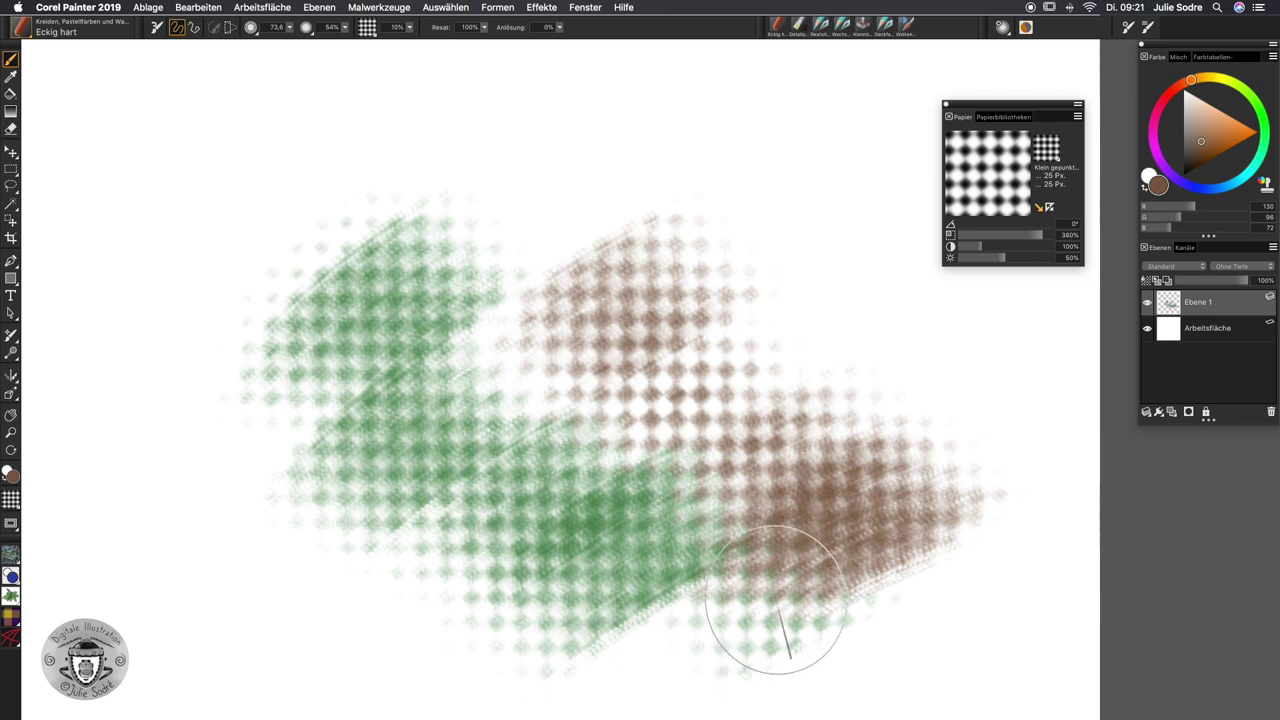
- Paint saturated red chalk between and over the green and brown areas
{"action": "left_click", "coordinate": [1168, 100]}
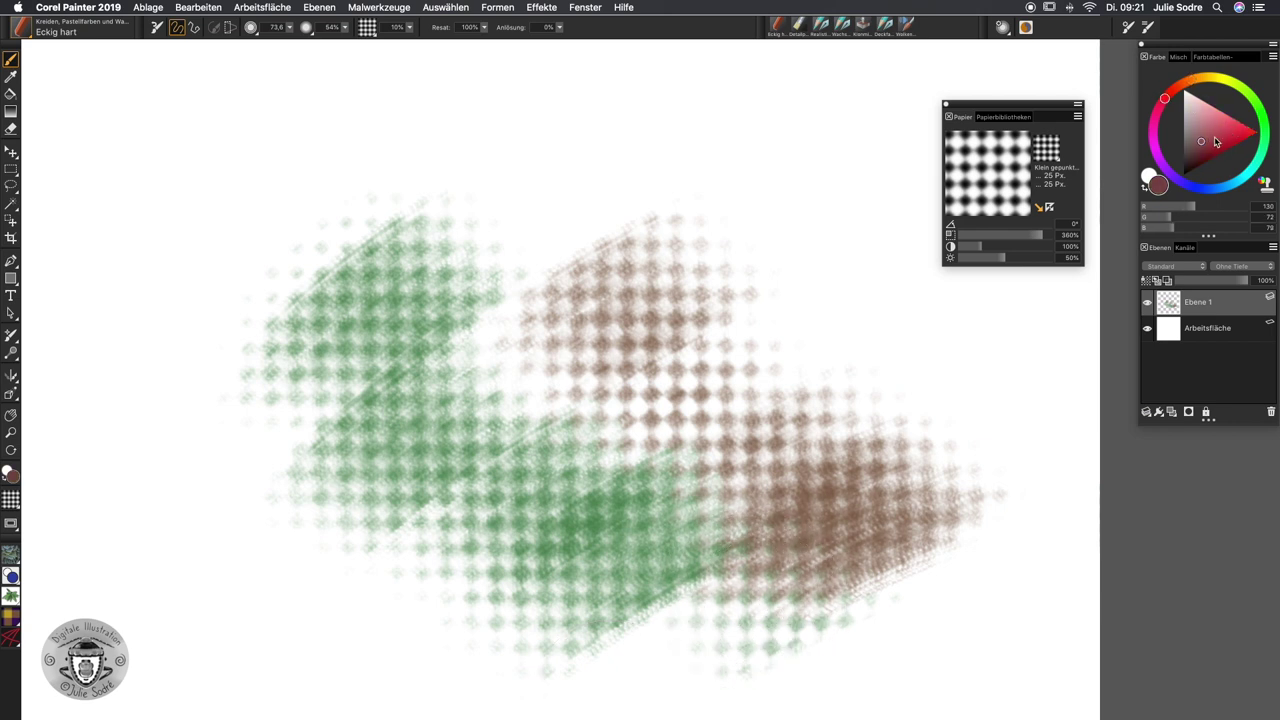
{"action": "left_click_drag", "start_coordinate": [1212, 140], "coordinate": [1231, 124]}
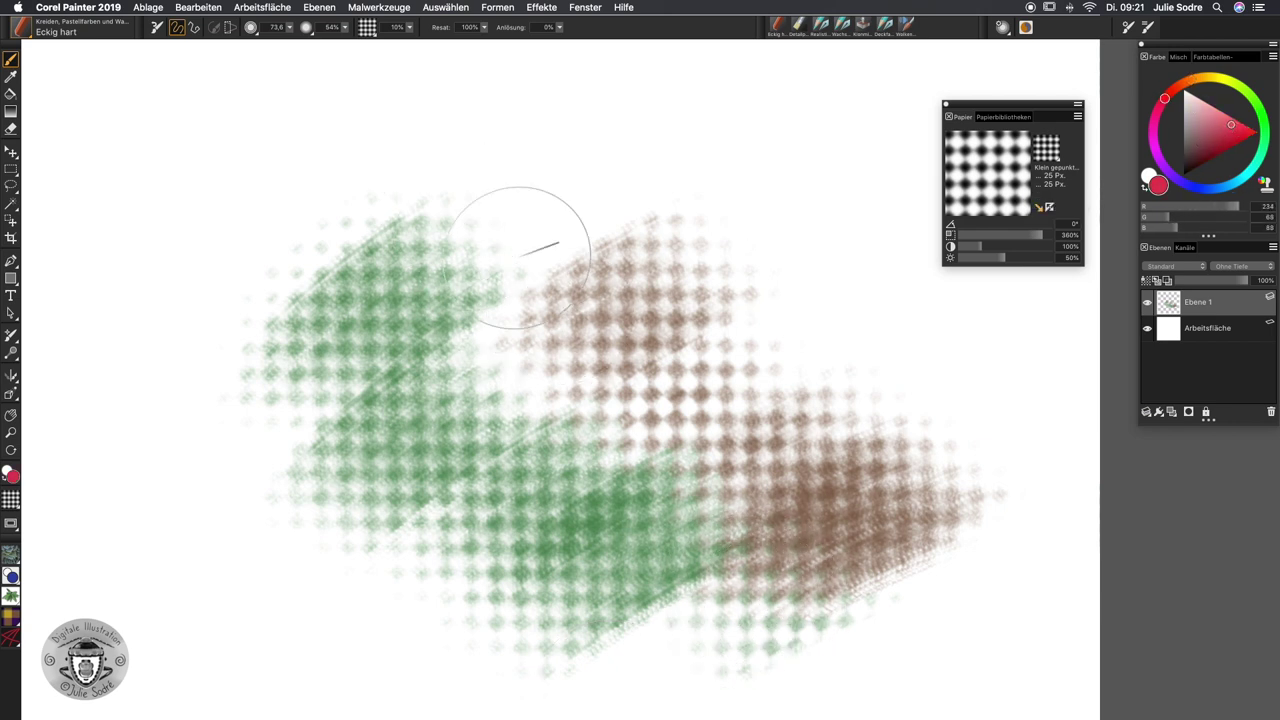
{"action": "mouse_move", "coordinate": [510, 350]}
{"action": "left_mouse_down"}
{"action": "mouse_move", "coordinate": [525, 295]}
{"action": "mouse_move", "coordinate": [497, 250]}
{"action": "left_mouse_up"}
{"action": "left_click_drag", "start_coordinate": [540, 300], "coordinate": [580, 400]}
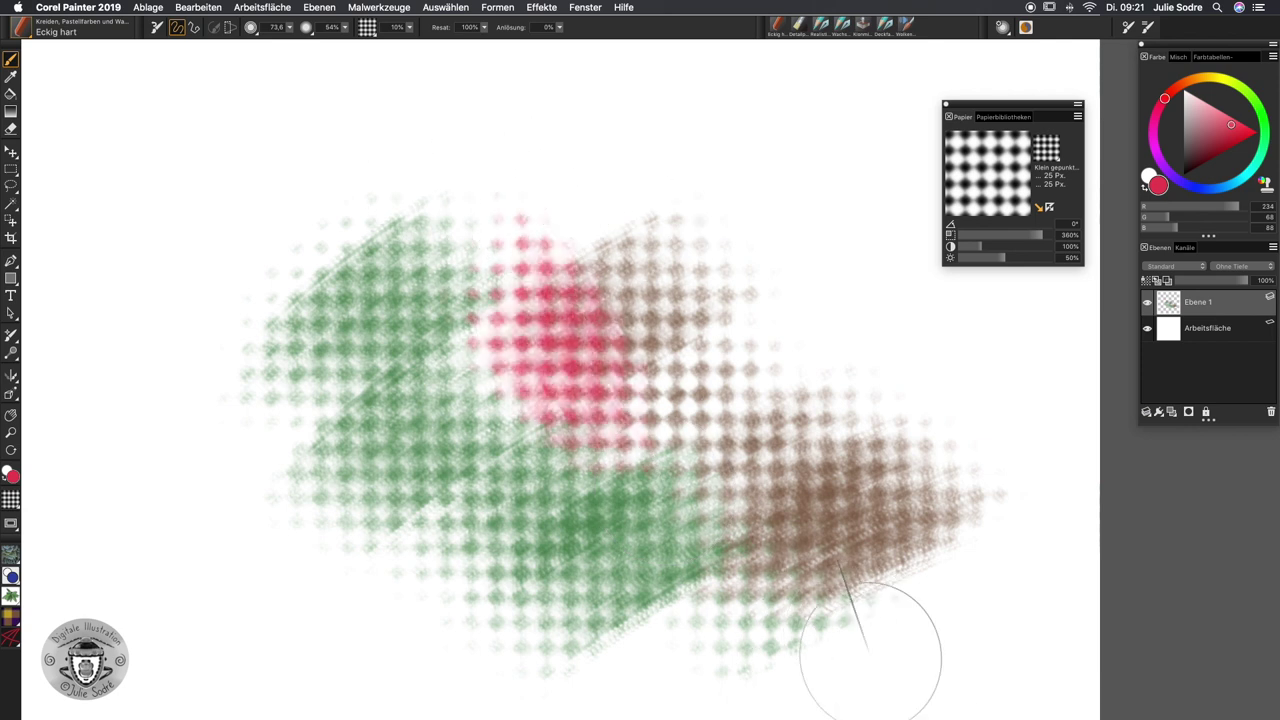
{"action": "left_click_drag", "start_coordinate": [470, 300], "coordinate": [420, 430]}
{"action": "left_click_drag", "start_coordinate": [480, 390], "coordinate": [405, 200]}
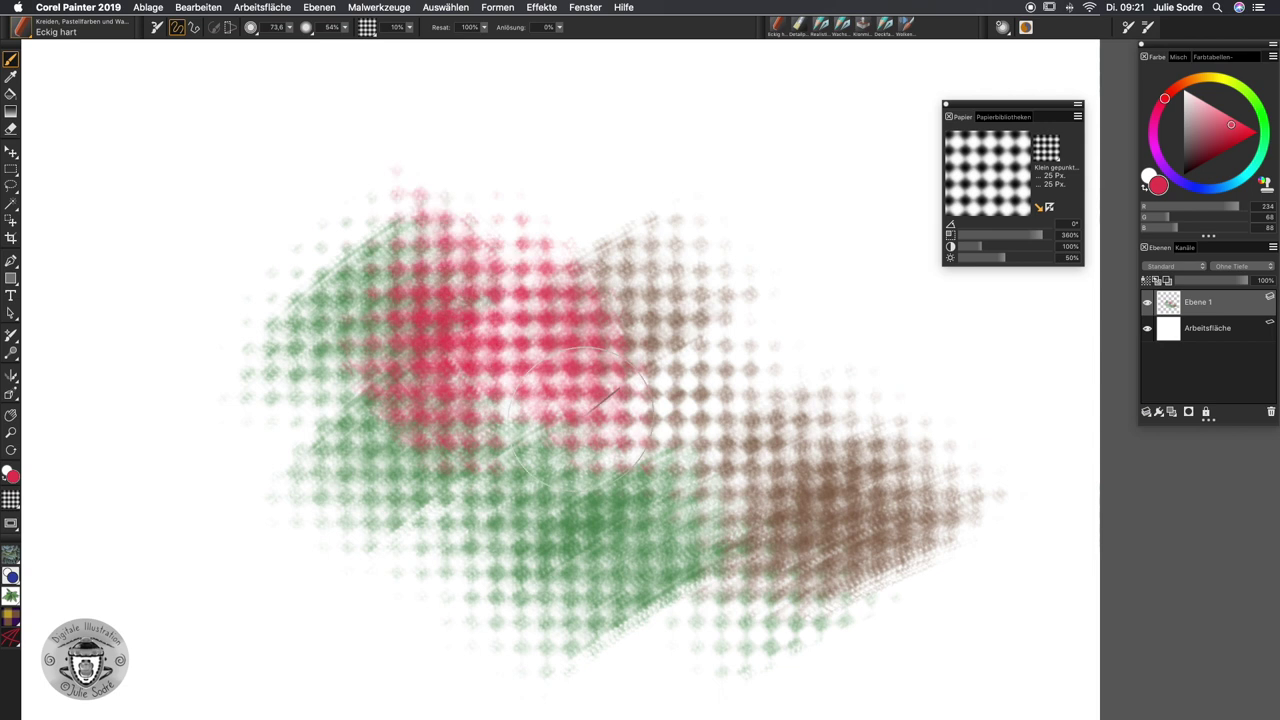
- Paint purple chalk over the brown area, then switch to blue and invert the dotted paper
{"action": "left_click", "coordinate": [1172, 175]}
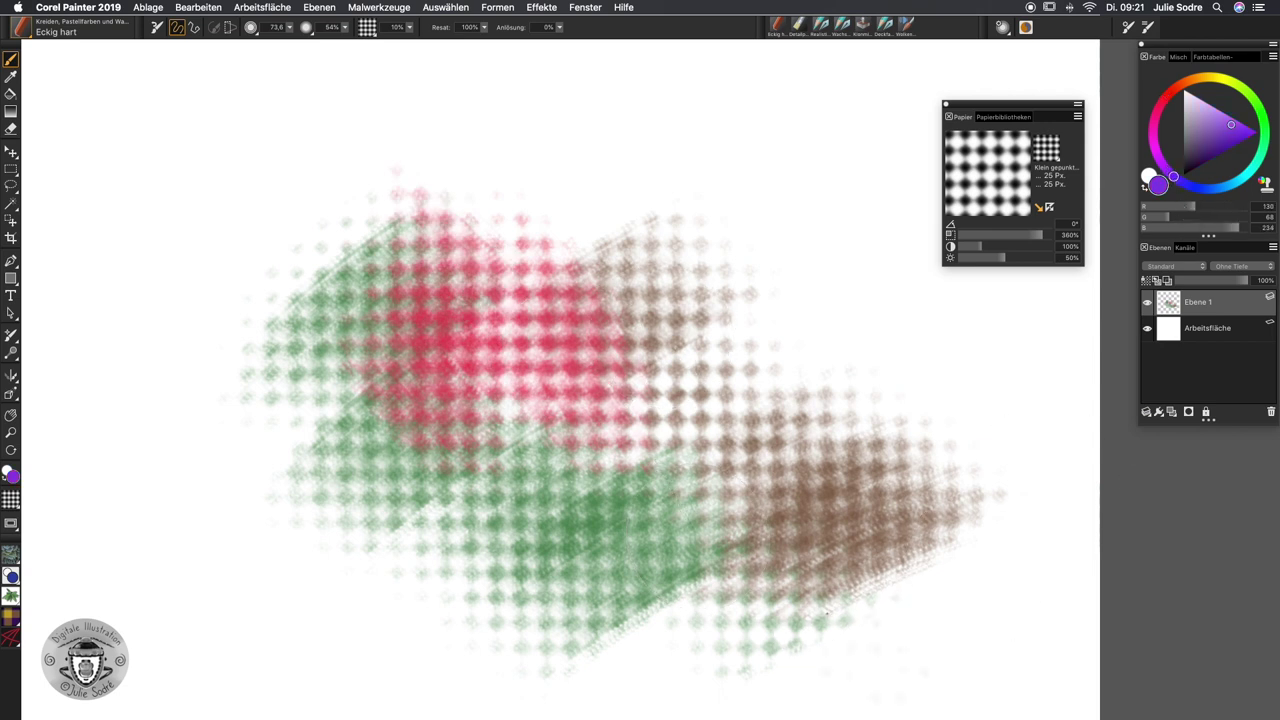
{"action": "left_click_drag", "start_coordinate": [940, 640], "coordinate": [740, 420]}
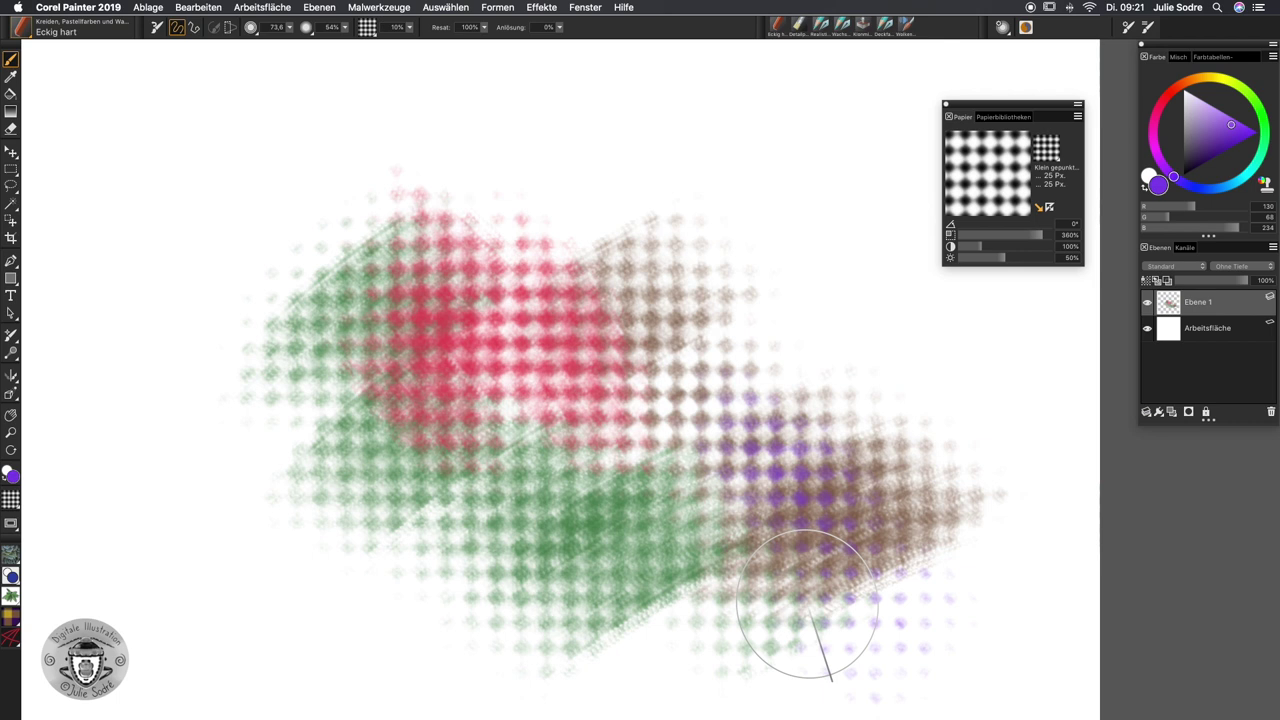
{"action": "mouse_move", "coordinate": [540, 580]}
{"action": "left_mouse_down"}
{"action": "mouse_move", "coordinate": [700, 470]}
{"action": "mouse_move", "coordinate": [660, 370]}
{"action": "mouse_move", "coordinate": [525, 345]}
{"action": "mouse_move", "coordinate": [352, 477]}
{"action": "mouse_move", "coordinate": [470, 400]}
{"action": "mouse_move", "coordinate": [500, 420]}
{"action": "mouse_move", "coordinate": [459, 322]}
{"action": "left_mouse_up"}
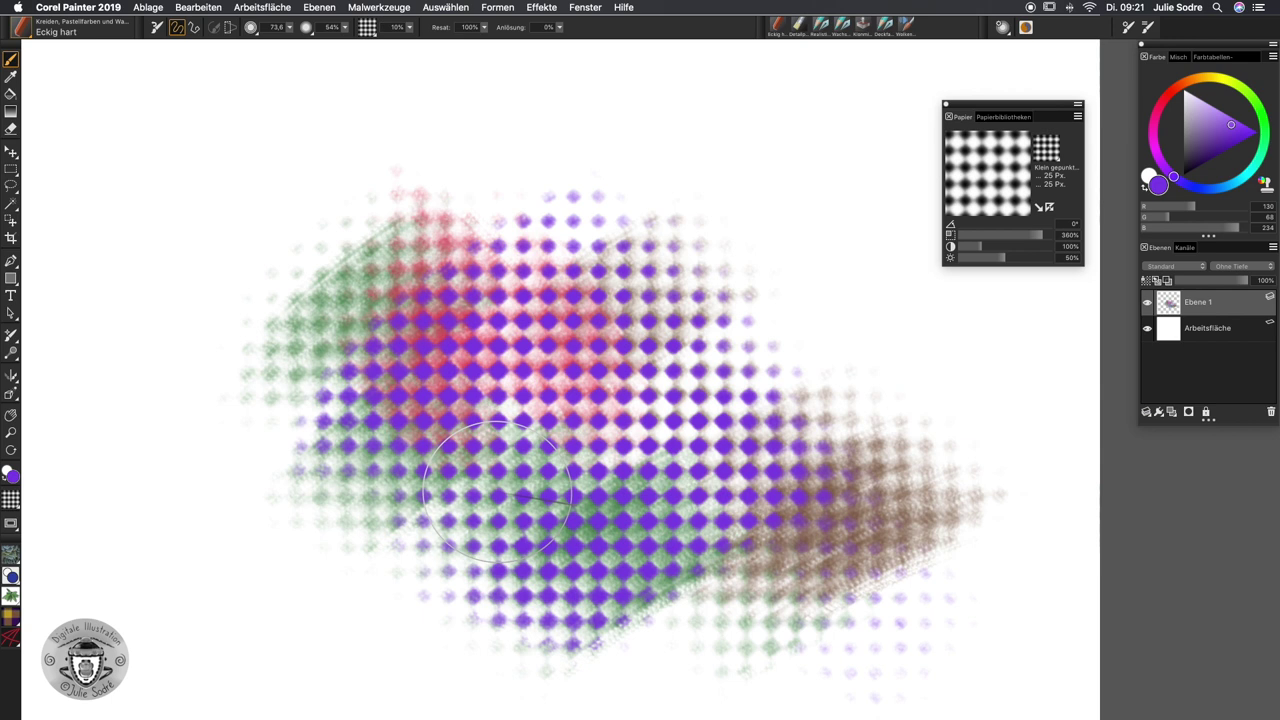
{"action": "left_click", "coordinate": [1228, 185]}
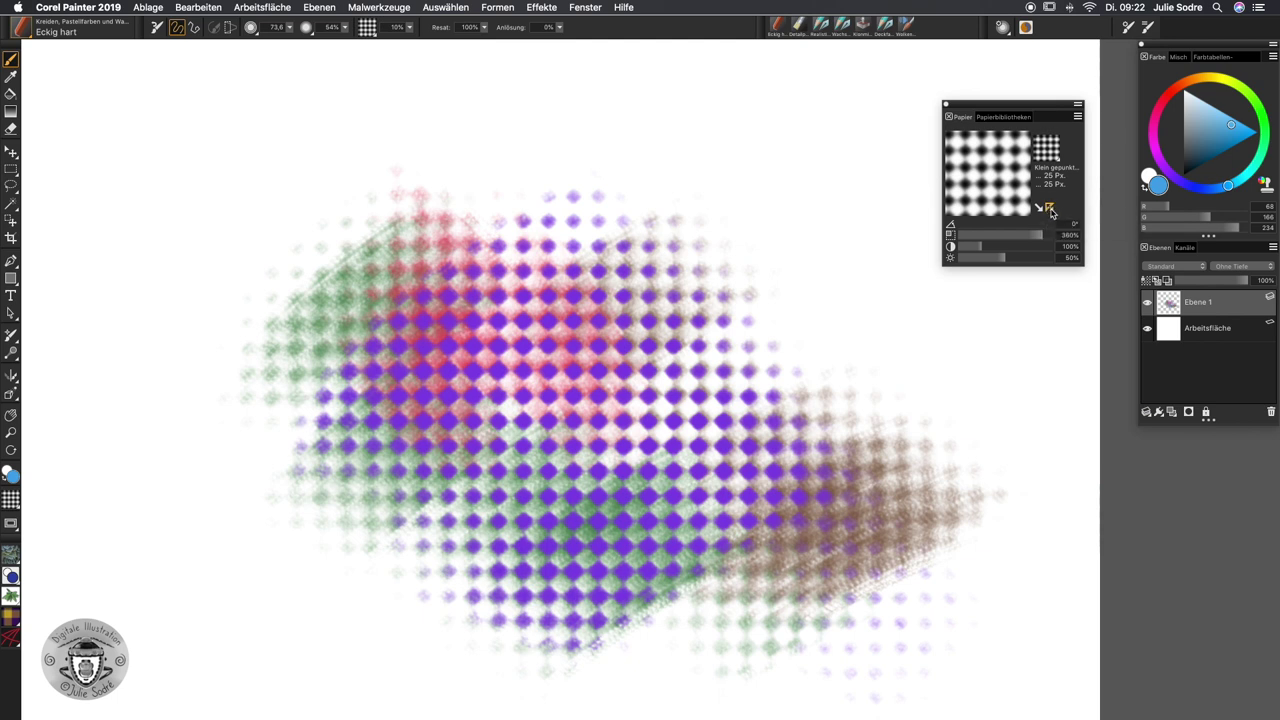
{"action": "left_click", "coordinate": [1050, 209]}
- Toggle Invert Paper on the dotted texture and paint a broad blue stroke across the centre
{"action": "left_click", "coordinate": [1050, 209]}
{"action": "left_click", "coordinate": [1050, 209]}
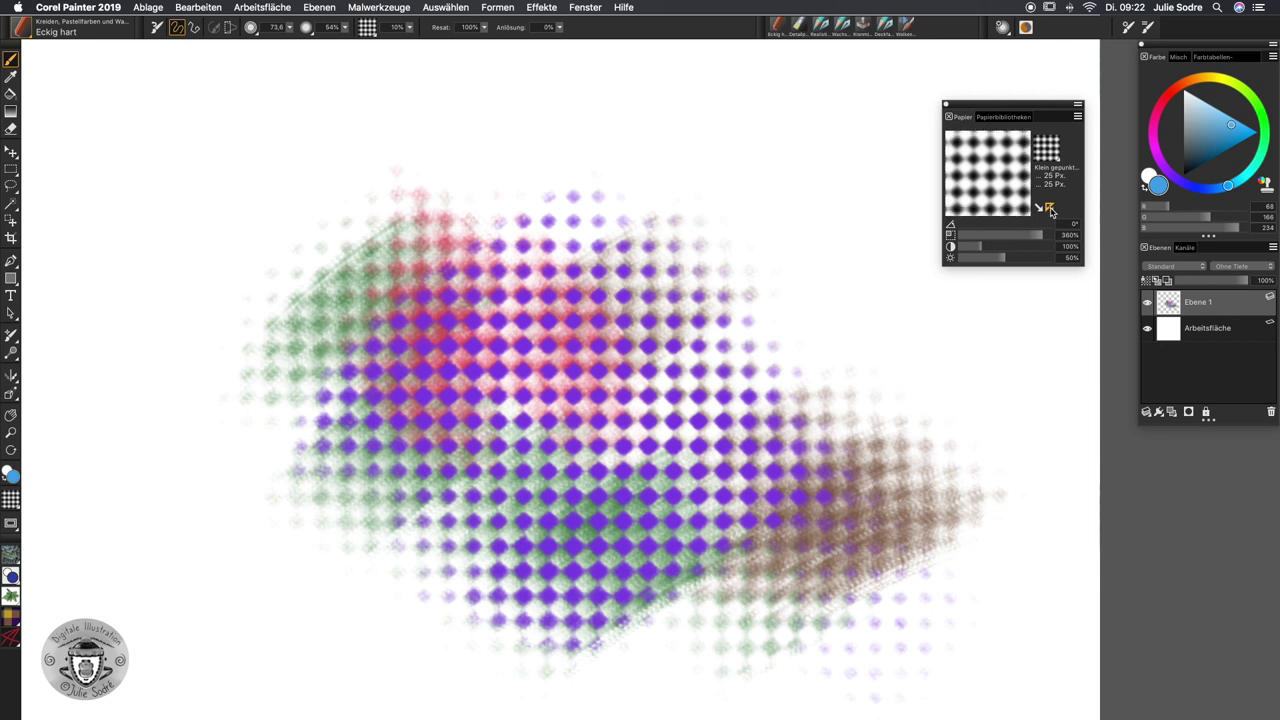
{"action": "left_click", "coordinate": [1051, 210]}
{"action": "left_click", "coordinate": [1052, 212]}
{"action": "left_click", "coordinate": [1052, 211]}
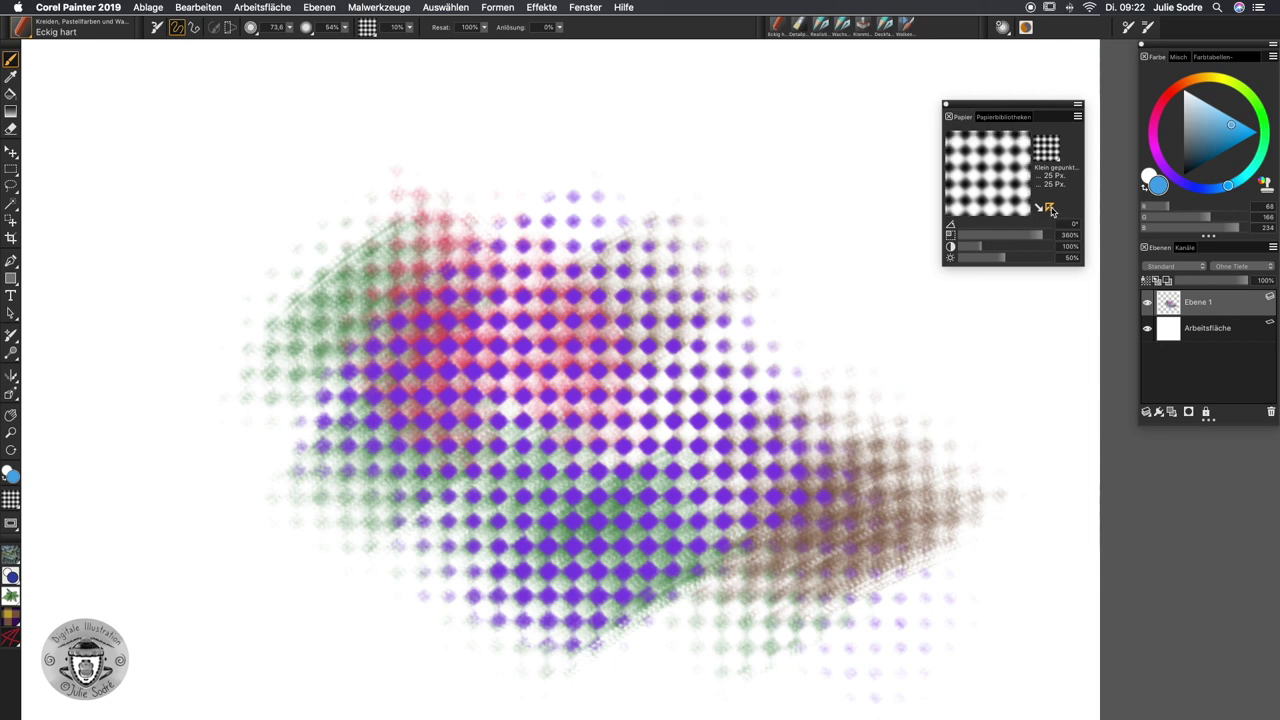
{"action": "left_click", "coordinate": [1052, 211]}
{"action": "left_click", "coordinate": [1052, 211]}
{"action": "left_click", "coordinate": [1052, 211]}
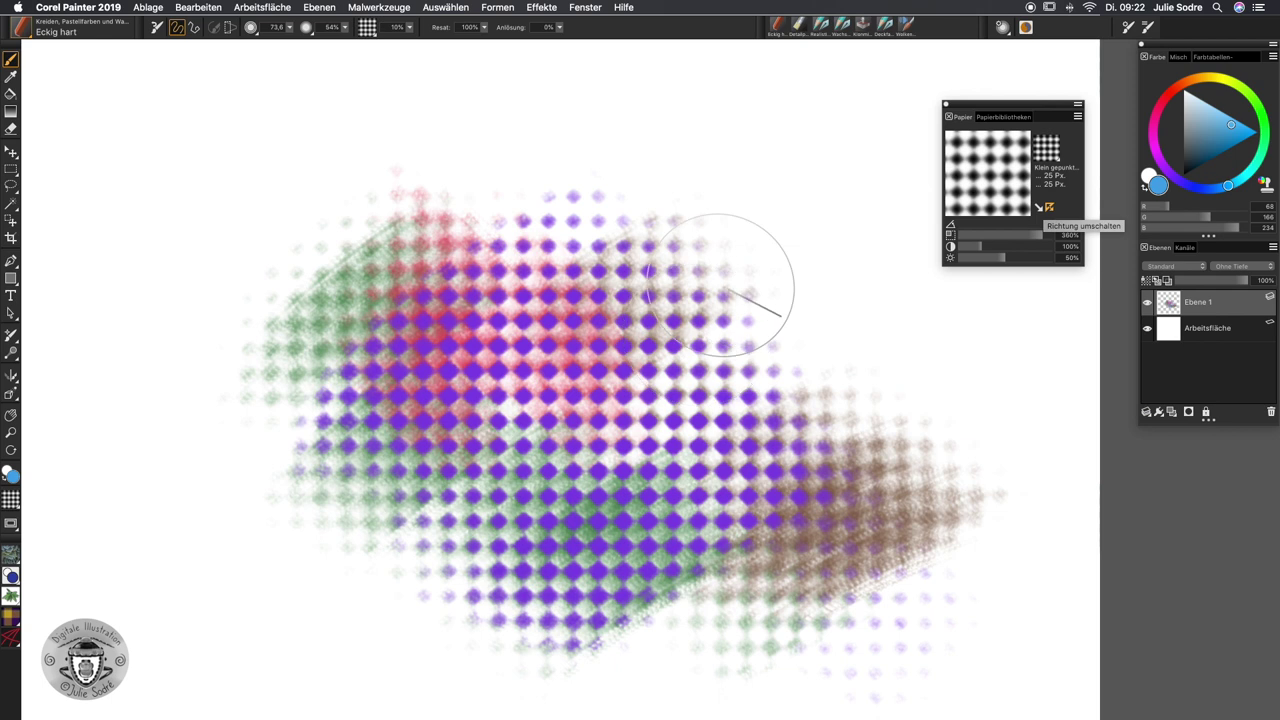
{"action": "mouse_move", "coordinate": [729, 286]}
{"action": "left_mouse_down"}
{"action": "mouse_move", "coordinate": [560, 480]}
{"action": "mouse_move", "coordinate": [760, 320]}
{"action": "mouse_move", "coordinate": [790, 400]}
{"action": "left_mouse_up"}
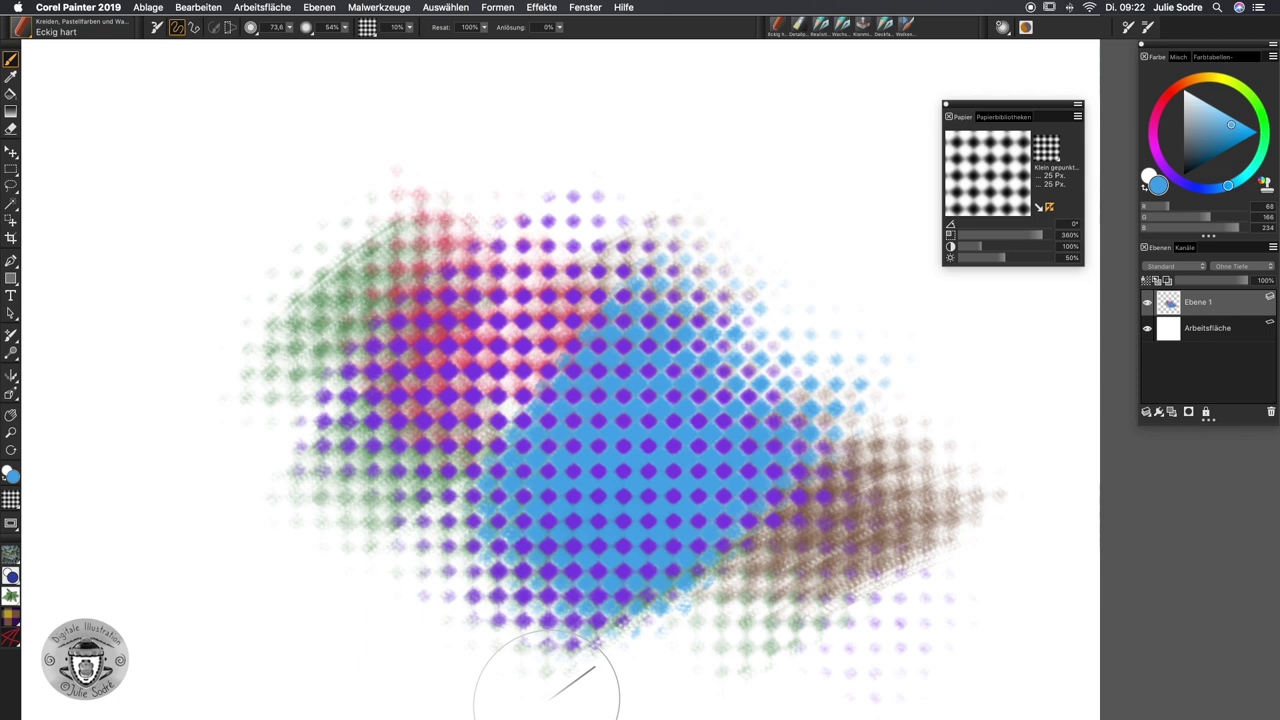
- Rotate the paper angle to 72°, paint blue and green dabs, then clear the layer
{"action": "left_click_drag", "start_coordinate": [955, 223], "coordinate": [966, 223]}
{"action": "mouse_move", "coordinate": [775, 385]}
{"action": "left_mouse_down"}
{"action": "mouse_move", "coordinate": [745, 340]}
{"action": "mouse_move", "coordinate": [715, 560]}
{"action": "left_mouse_up"}
{"action": "left_click_drag", "start_coordinate": [1228, 186], "coordinate": [1258, 158]}
{"action": "mouse_move", "coordinate": [657, 529]}
{"action": "left_mouse_down"}
{"action": "mouse_move", "coordinate": [830, 500]}
{"action": "mouse_move", "coordinate": [880, 610]}
{"action": "left_mouse_up"}
{"action": "mouse_move", "coordinate": [645, 315]}
{"action": "left_mouse_down"}
{"action": "mouse_move", "coordinate": [480, 430]}
{"action": "mouse_move", "coordinate": [868, 525]}
{"action": "left_mouse_up"}
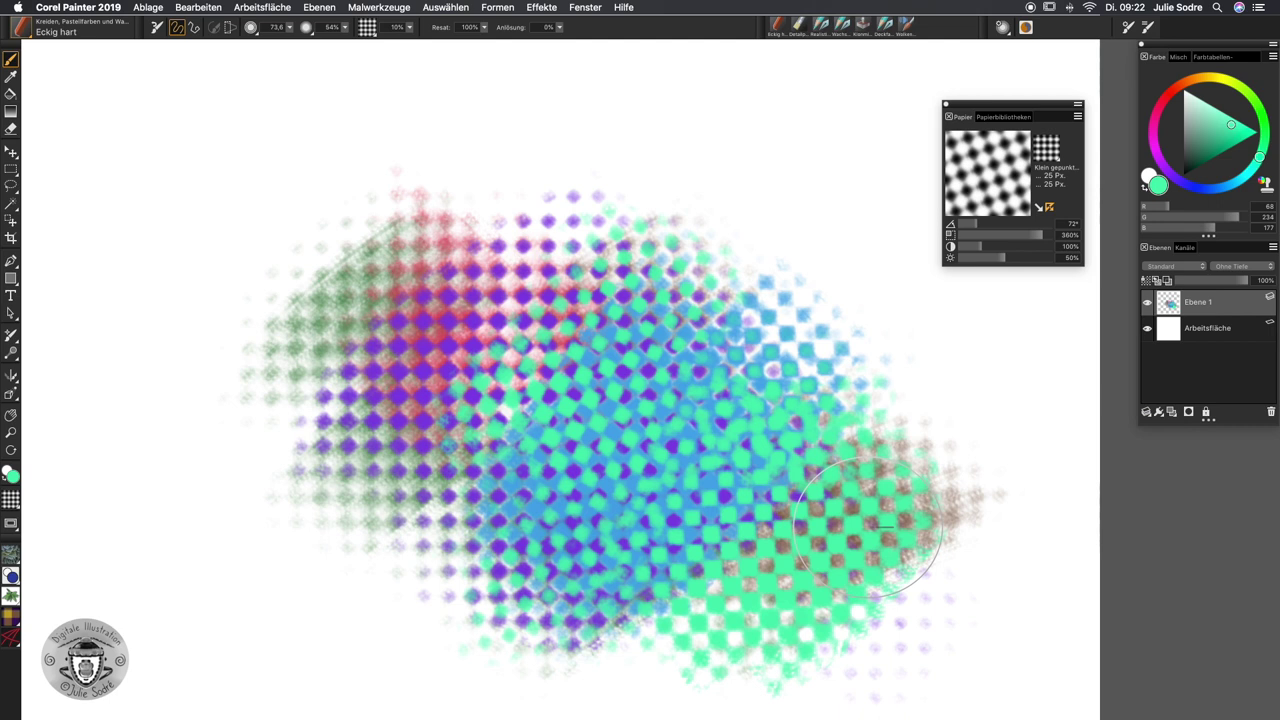
{"action": "key", "text": "Delete"}
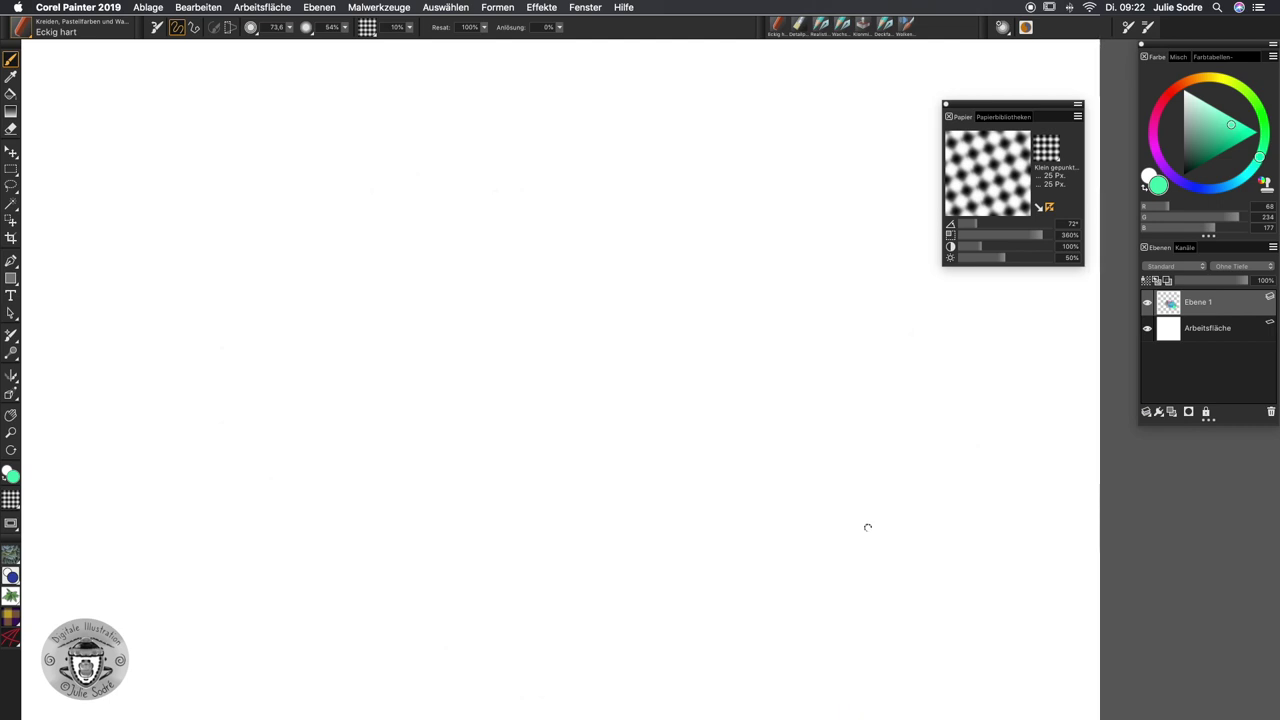
- Switch to the Holzmaserung wood-grain paper and paint a green chalk patch across the middle
{"action": "left_click", "coordinate": [1046, 148]}
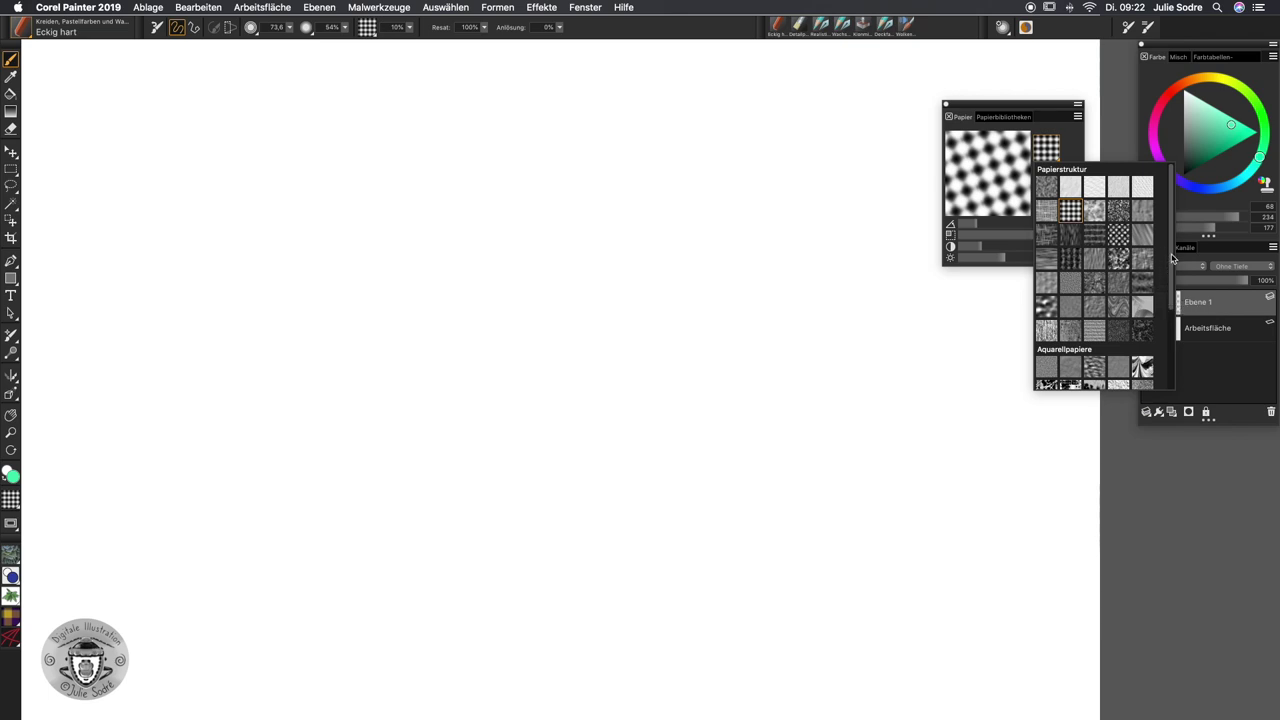
{"action": "left_click", "coordinate": [1069, 258]}
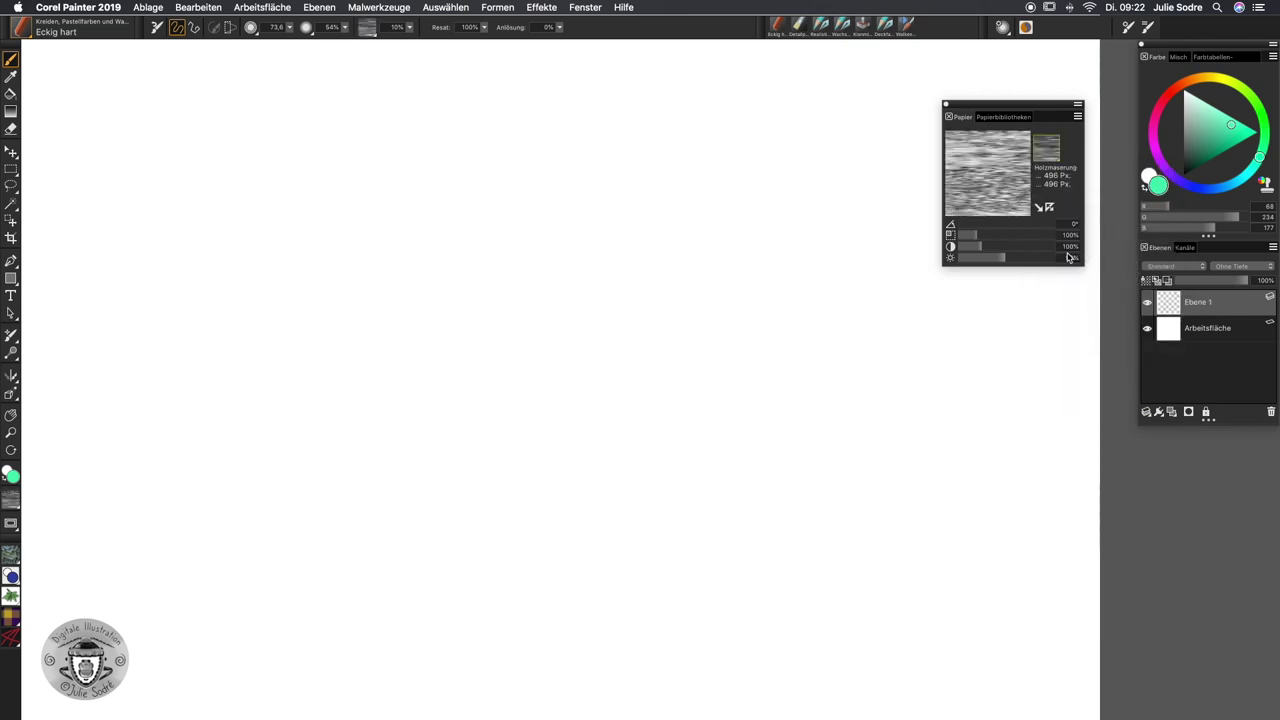
{"action": "mouse_move", "coordinate": [490, 352]}
{"action": "left_mouse_down"}
{"action": "mouse_move", "coordinate": [853, 343]}
{"action": "mouse_move", "coordinate": [270, 433]}
{"action": "mouse_move", "coordinate": [771, 414]}
{"action": "mouse_move", "coordinate": [945, 449]}
{"action": "mouse_move", "coordinate": [325, 508]}
{"action": "mouse_move", "coordinate": [668, 473]}
{"action": "mouse_move", "coordinate": [881, 496]}
{"action": "mouse_move", "coordinate": [381, 562]}
{"action": "mouse_move", "coordinate": [980, 540]}
{"action": "left_mouse_up"}
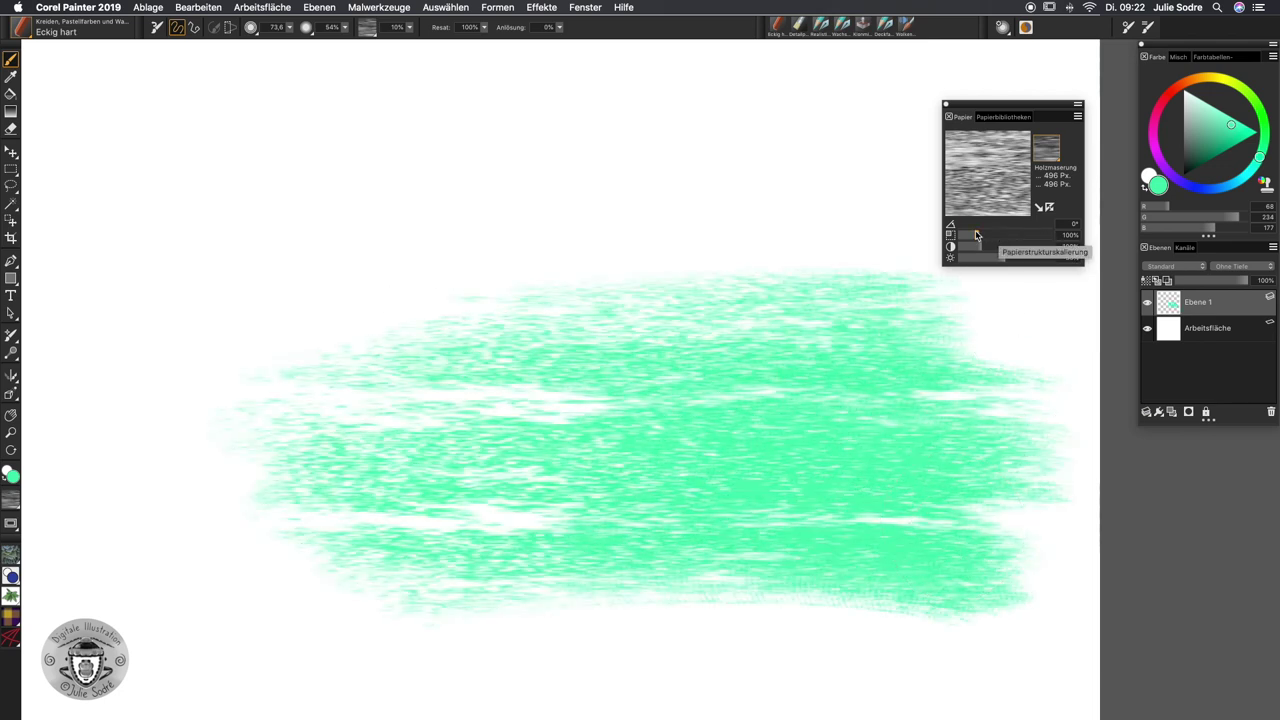
- Rotate the grain to 58° and paint greyish teal vertical strokes over the green patch
{"action": "left_click_drag", "start_coordinate": [962, 224], "coordinate": [975, 224]}
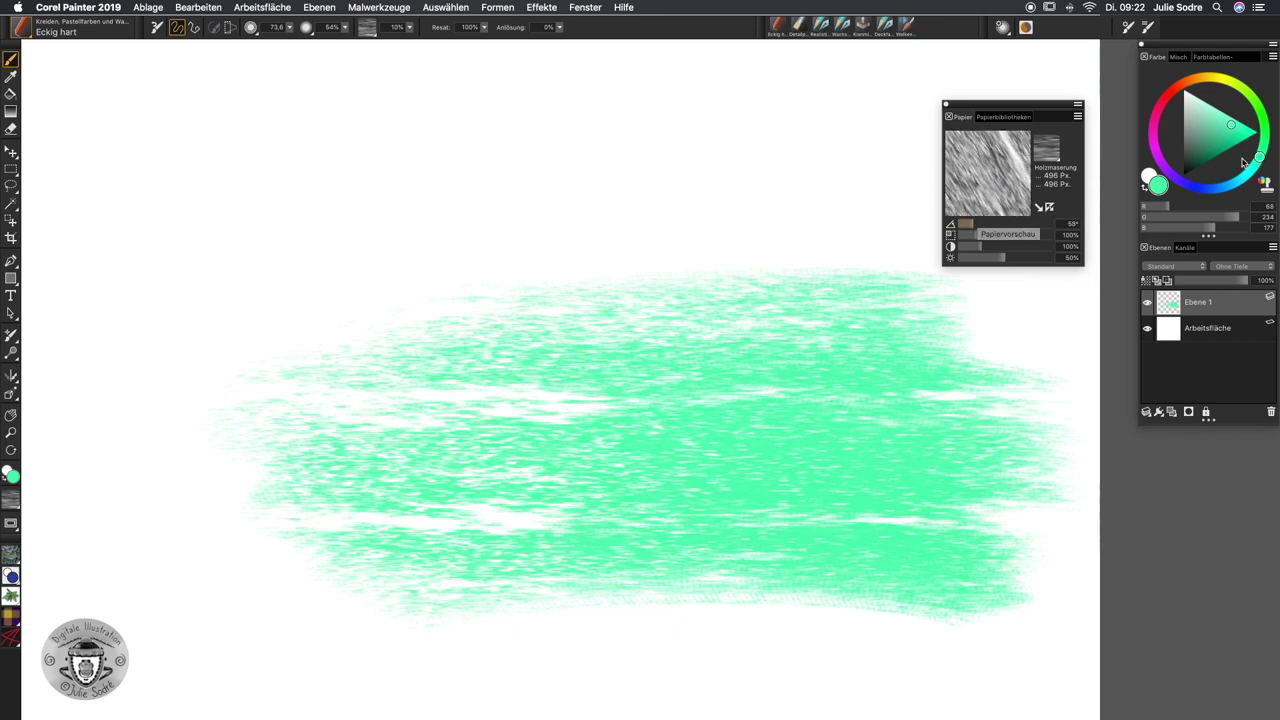
{"action": "left_click_drag", "start_coordinate": [1258, 158], "coordinate": [1244, 177]}
{"action": "left_click", "coordinate": [1198, 131]}
{"action": "mouse_move", "coordinate": [560, 190]}
{"action": "left_mouse_down"}
{"action": "mouse_move", "coordinate": [560, 340]}
{"action": "mouse_move", "coordinate": [630, 540]}
{"action": "mouse_move", "coordinate": [720, 320]}
{"action": "mouse_move", "coordinate": [800, 600]}
{"action": "left_mouse_up"}
{"action": "left_click_drag", "start_coordinate": [850, 180], "coordinate": [871, 663]}
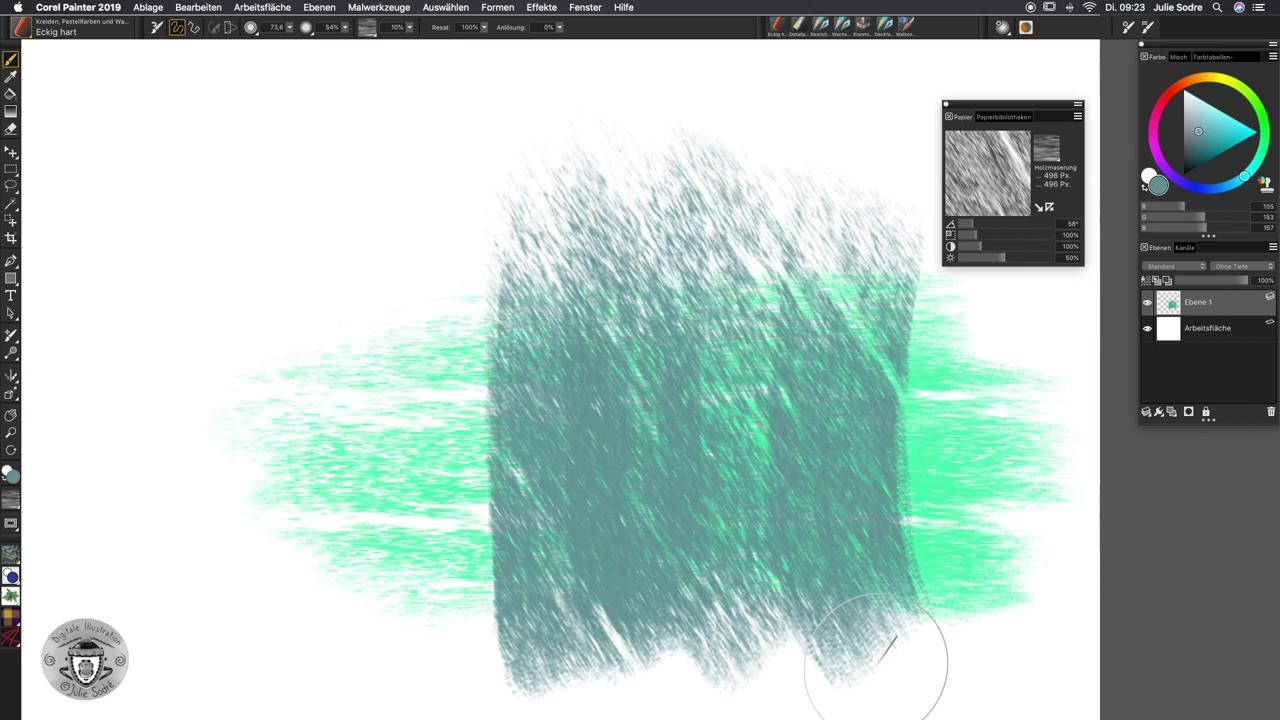
{"action": "key", "text": "super+b"}
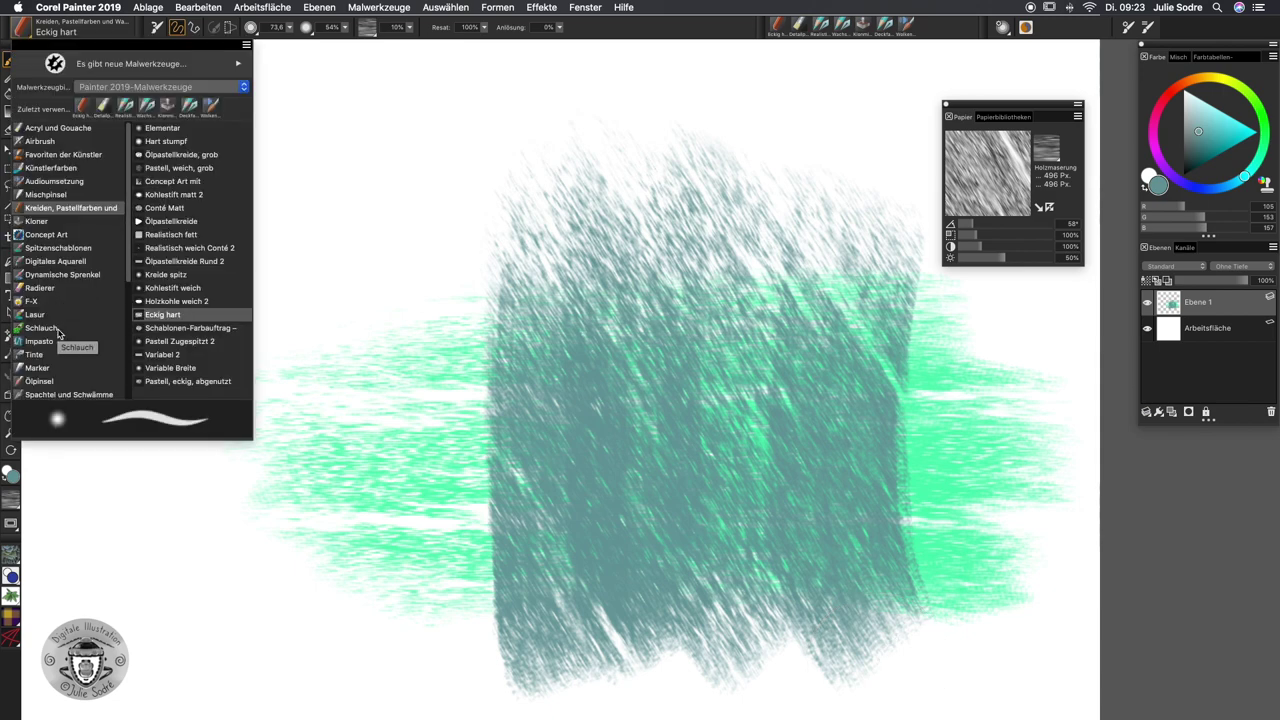